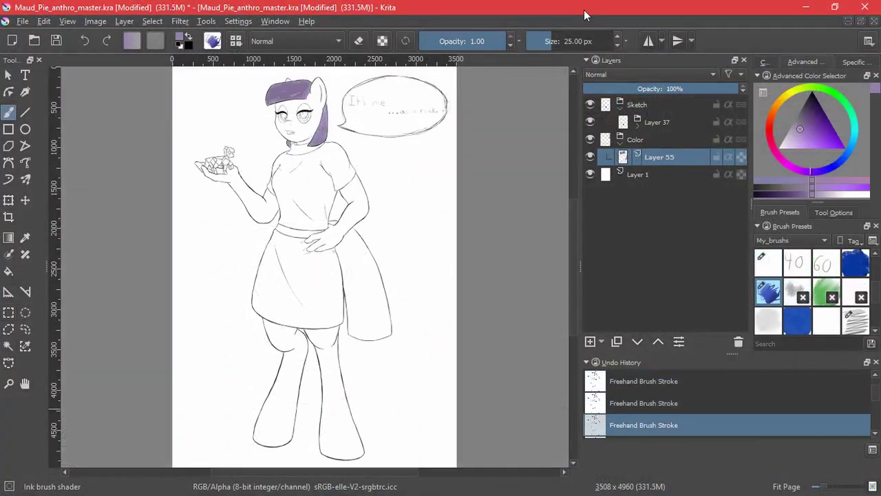
Select the painted area of Layer 55 and brush strand texture over the purple hair and tail.
key(ctrl+shift+a)
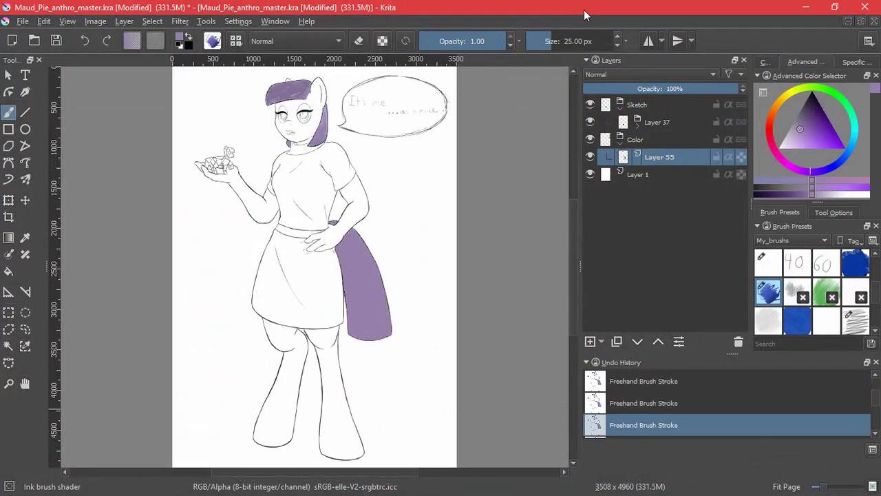
ctrl+click(623, 157)
mouse_move(351, 233)
mouse_down()
mouse_move(377, 296)
mouse_move(375, 334)
mouse_move(358, 303)
mouse_move(379, 337)
mouse_up()
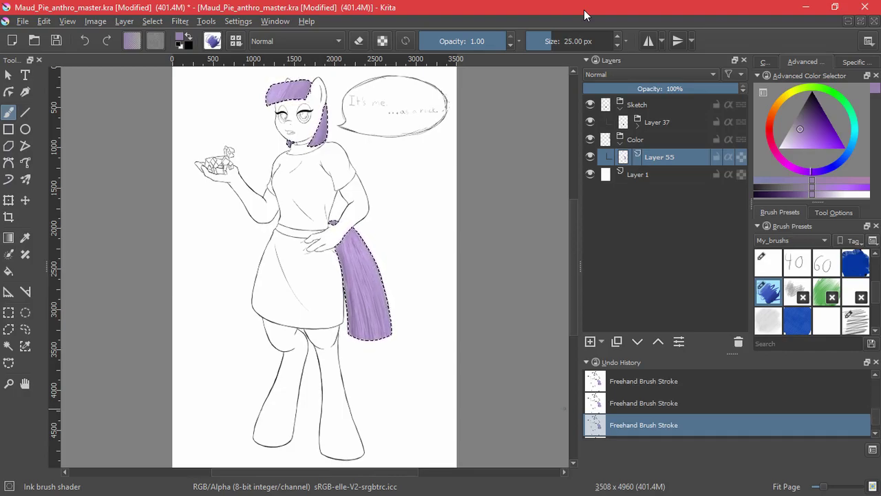
Clear the selection, then add a new paint layer above Layer 55 in the Color group and save the file.
key(ctrl+shift+a)
key(Insert)
key(ctrl+s)
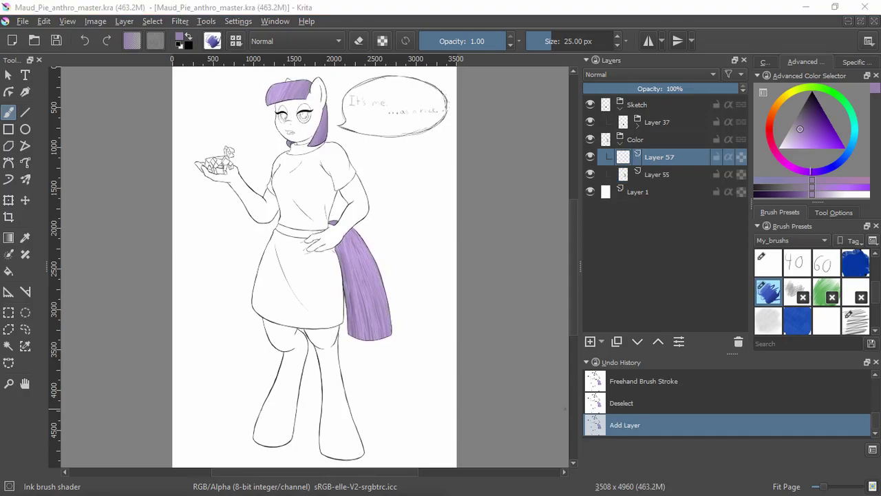
Set the brush colour to B3B6BB, trying it with a test stroke that is undone.
click(744, 47)
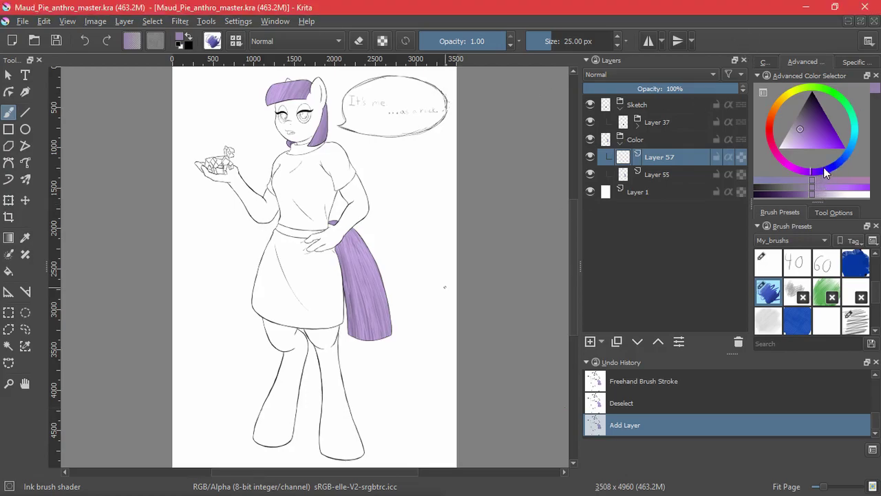
click(855, 62)
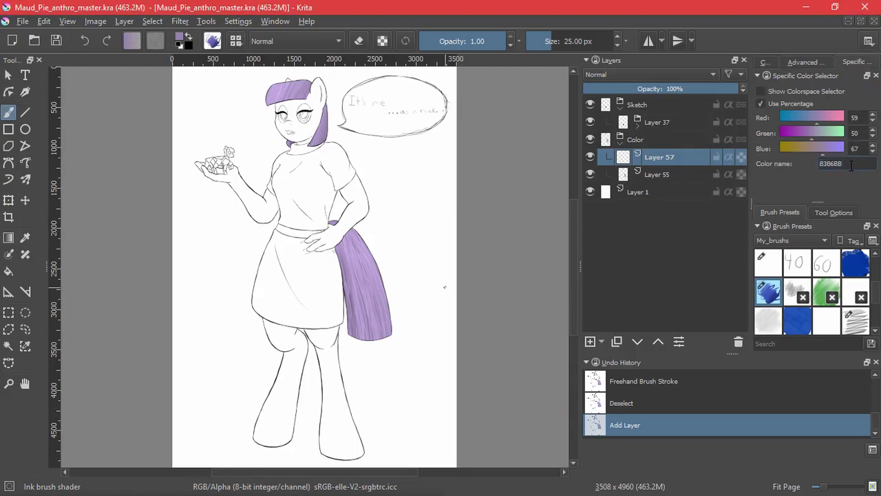
key(Return)
drag(367, 150, 352, 173)
key(ctrl+z)
scroll(344, 334, up, 8)
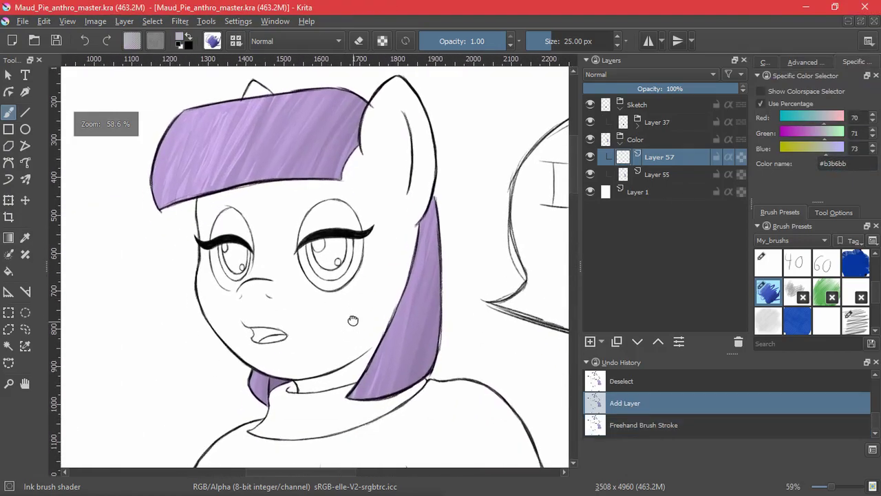
click(9, 346)
click(232, 305)
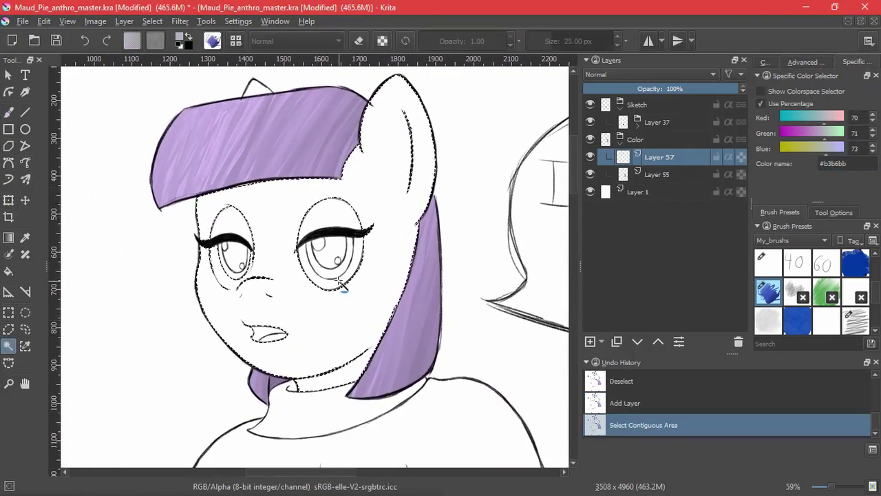
shift+click(426, 305)
scroll(427, 305, down, 4)
drag(400, 407, 438, 186)
shift+click(321, 273)
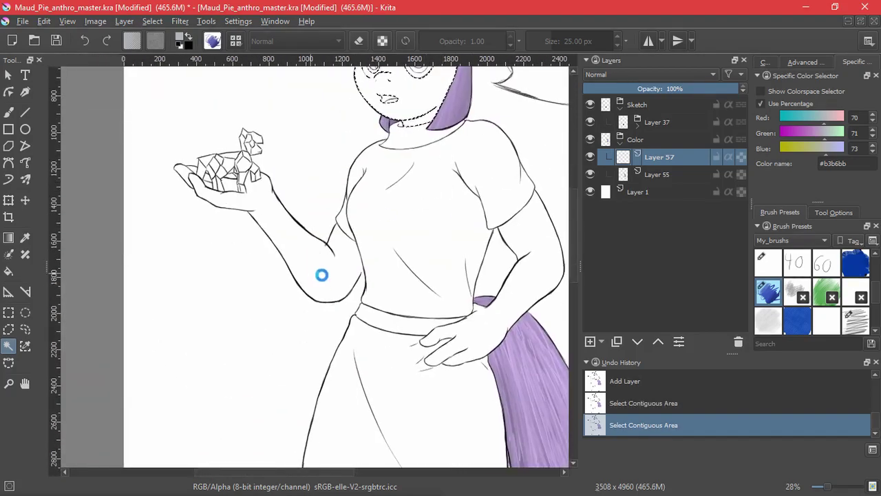
key(ctrl+z)
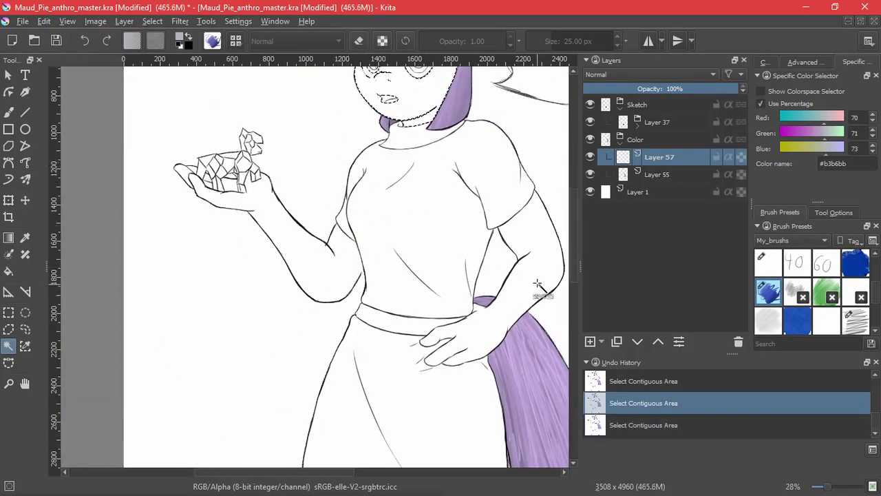
shift+click(537, 281)
drag(413, 359, 350, 28)
shift+click(284, 243)
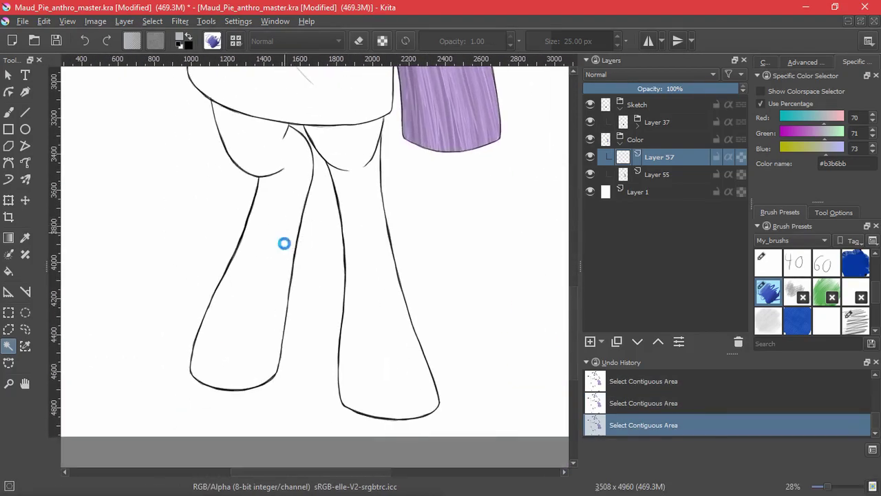
shift+click(386, 270)
drag(347, 177, 424, 437)
drag(362, 88, 398, 379)
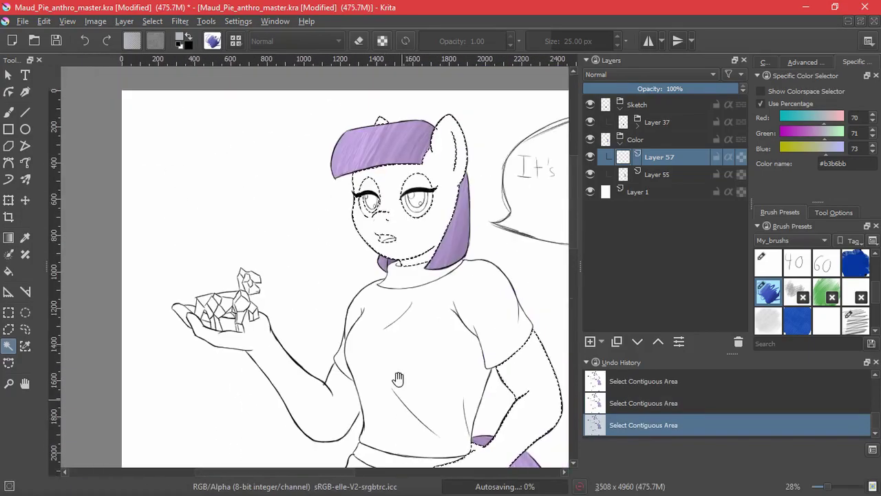
click(152, 20)
click(165, 53)
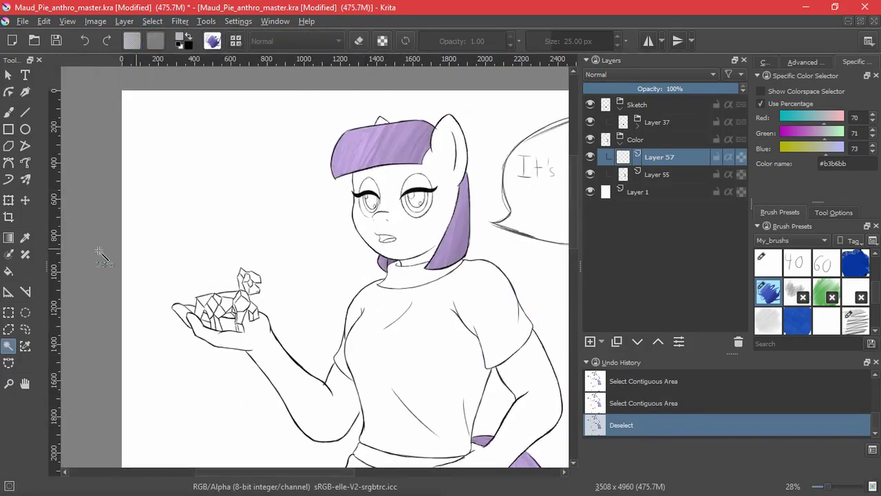
Brush grey along the raised arm's elbow to close the outline gap beside the torso.
click(8, 112)
mouse_move(347, 433)
mouse_down()
mouse_move(324, 298)
mouse_move(259, 118)
mouse_up()
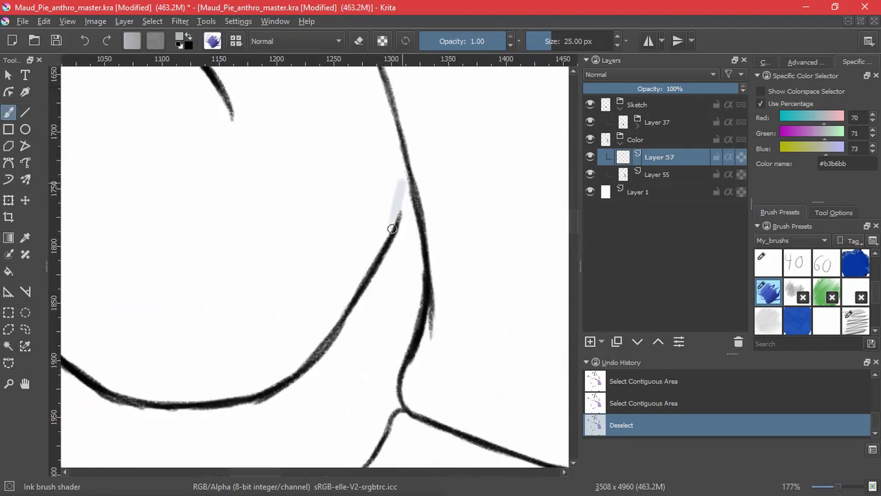
mouse_move(397, 203)
mouse_down()
mouse_move(392, 138)
mouse_move(386, 190)
mouse_move(342, 216)
mouse_up()
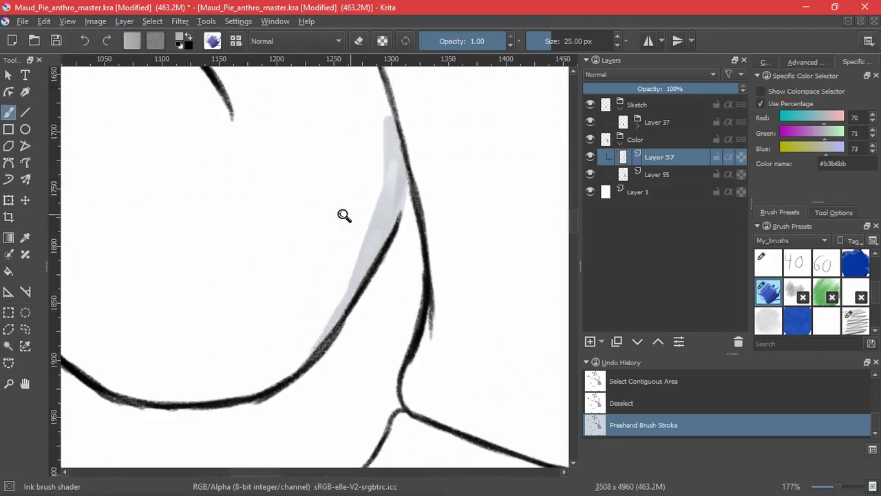
scroll(352, 307, down, 8)
drag(352, 308, 465, 301)
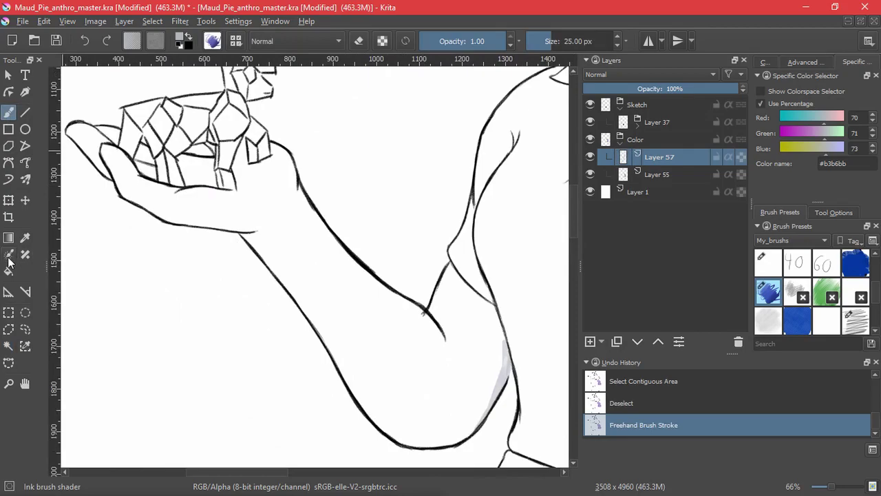
click(9, 346)
click(152, 192)
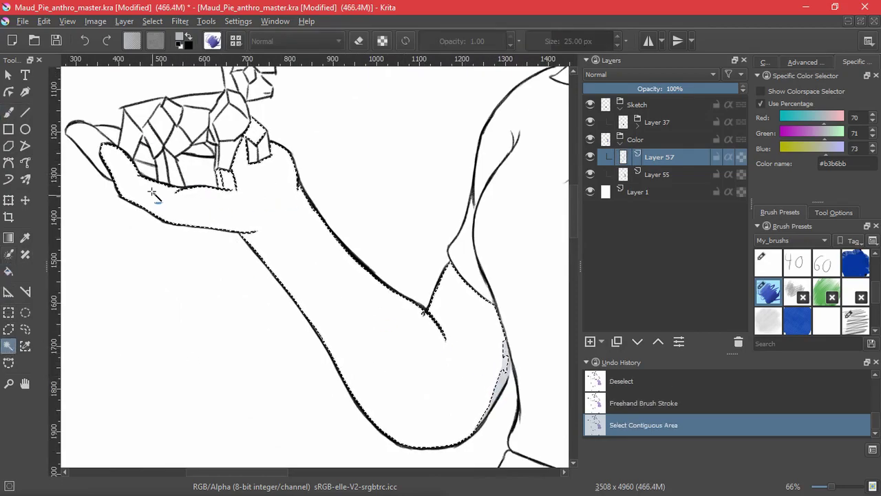
key(ctrl+shift+a)
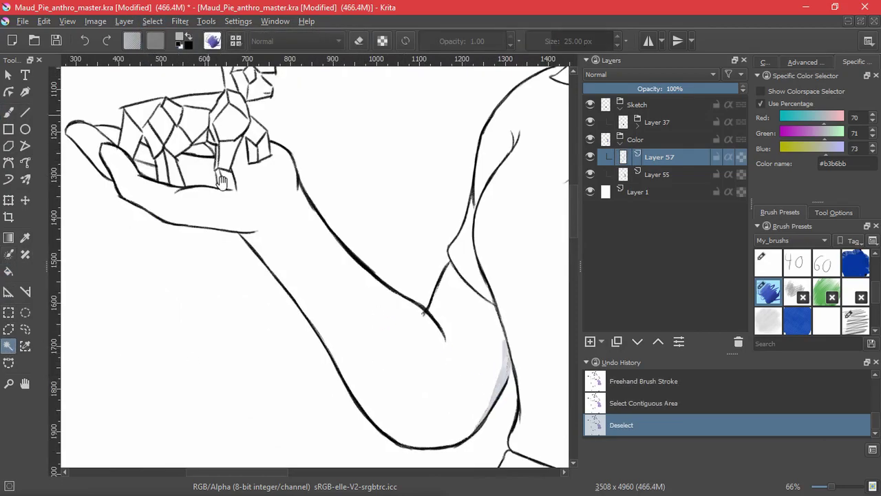
Brush grey around the rock figurine's feet and legs to close the outline gaps above the palm and wrist.
scroll(222, 180, up, 8)
click(11, 112)
drag(227, 306, 291, 298)
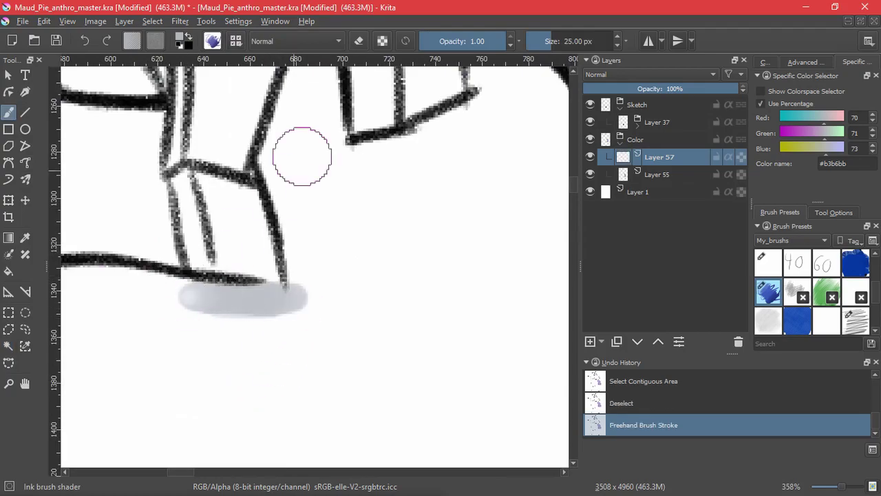
drag(302, 156, 265, 409)
mouse_move(286, 255)
mouse_down()
mouse_move(288, 377)
mouse_move(265, 319)
mouse_move(240, 415)
mouse_move(383, 397)
mouse_move(441, 299)
mouse_move(458, 299)
mouse_move(500, 373)
mouse_up()
scroll(320, 234, down, 5)
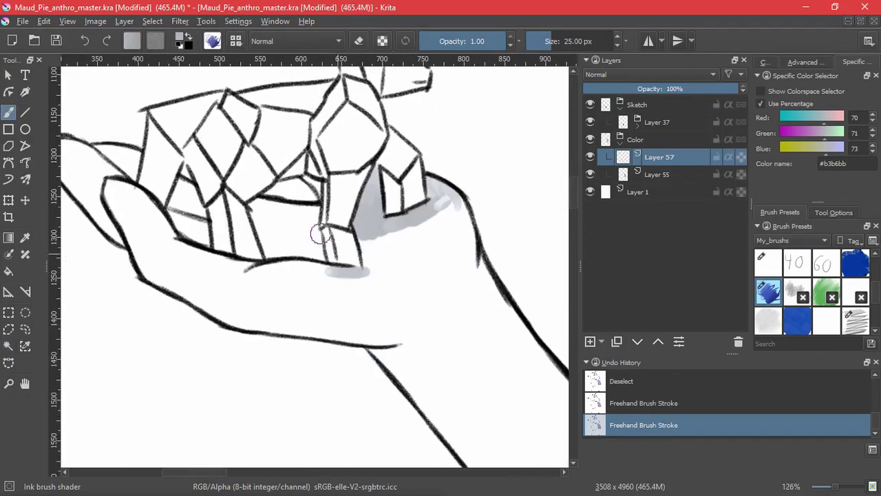
Select the raised arm and hand with Contiguous Selection, undoing the stray selection of the shirt.
click(9, 346)
click(335, 304)
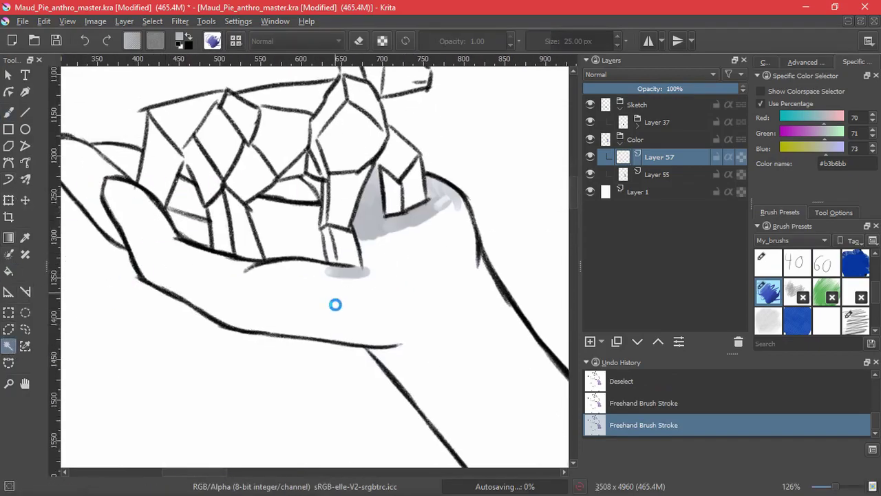
click(294, 232)
click(184, 236)
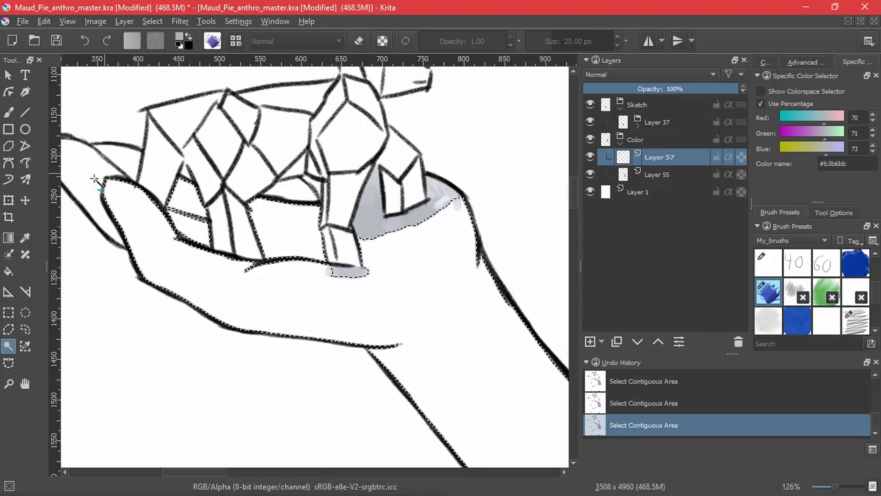
scroll(440, 317, down, 3)
drag(482, 345, 102, 463)
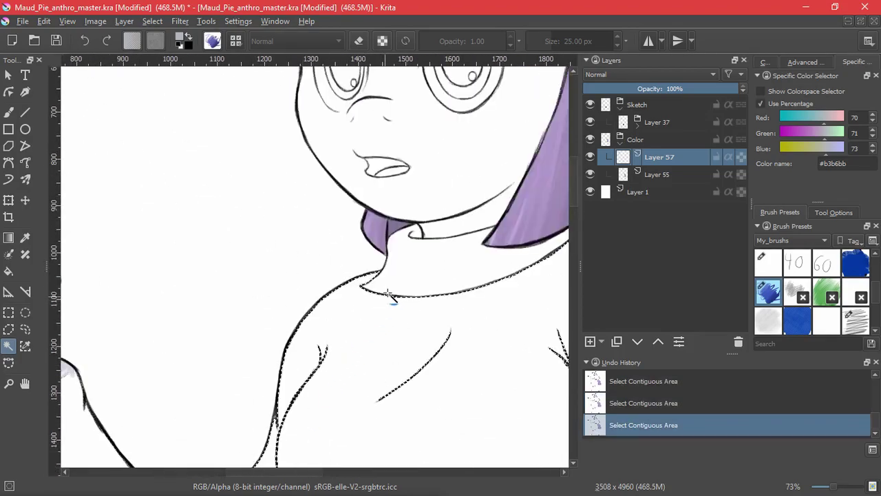
key(ctrl+z)
Add the neck, face and ears to the contiguous selection, leaving out the eyes and mouth.
drag(395, 311, 327, 494)
click(413, 323)
drag(394, 129, 417, 330)
click(322, 260)
drag(343, 449, 344, 293)
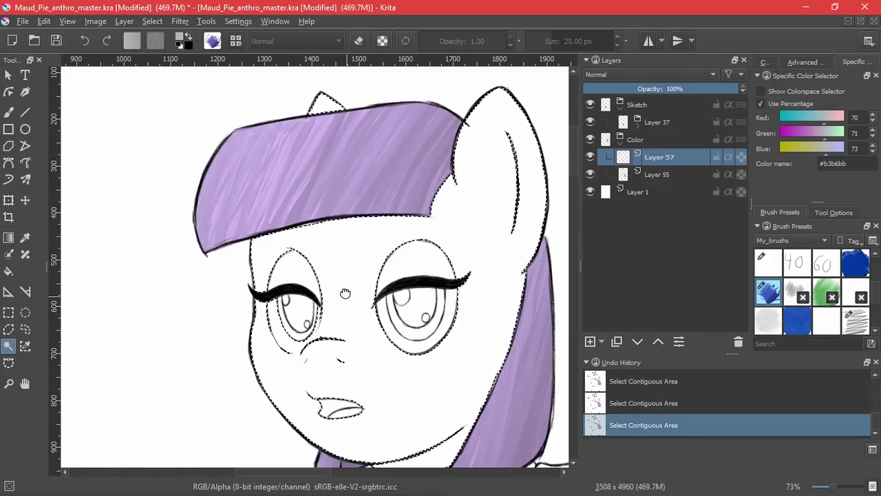
Add the arm on the hip and the legs to the skin selection, undoing the last unwanted addition.
drag(448, 376, 298, 191)
scroll(303, 199, down, 2)
drag(316, 427, 329, 177)
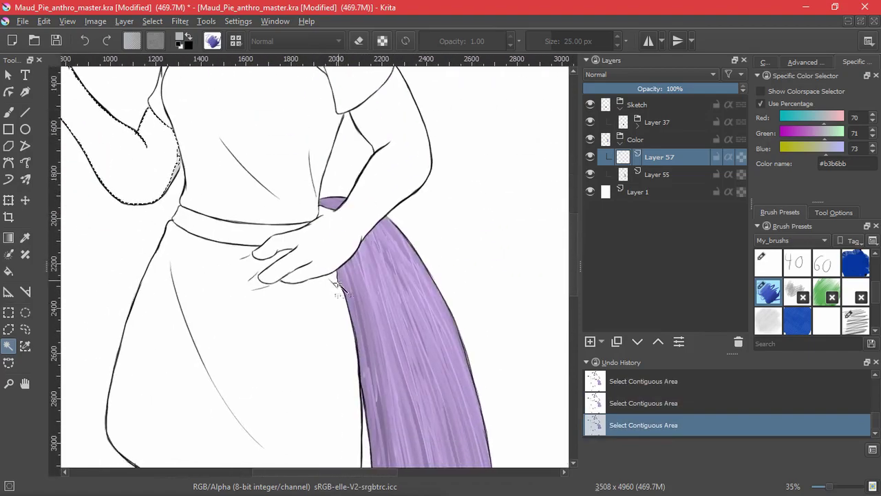
scroll(337, 283, down, 6)
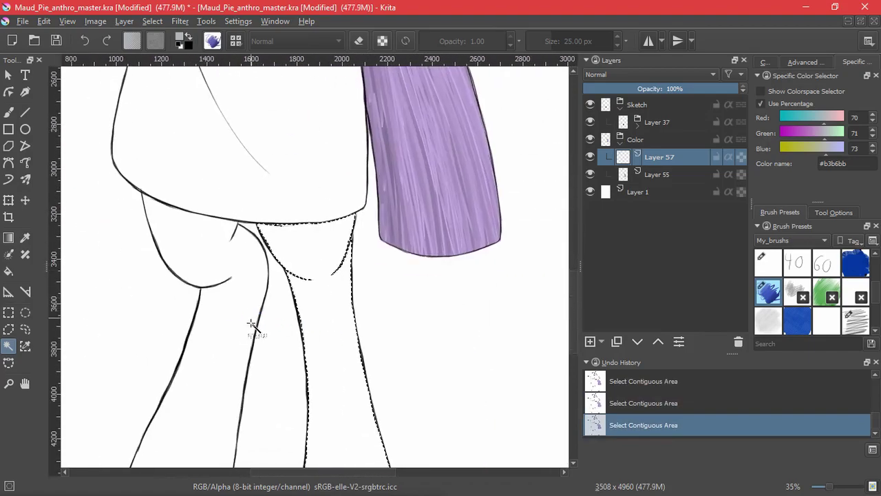
scroll(251, 324, down, 4)
scroll(324, 211, up, 20)
key(ctrl+z)
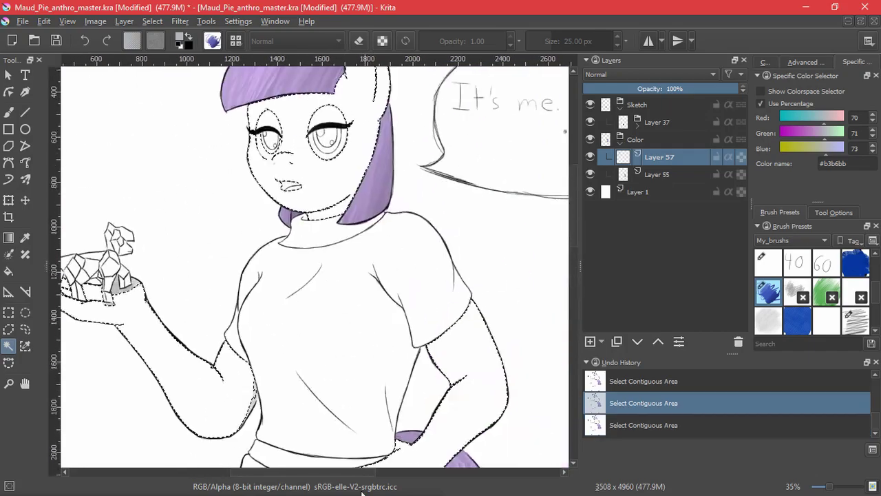
drag(317, 262, 367, 396)
Grow the skin selection so that it reaches under the line art.
click(152, 20)
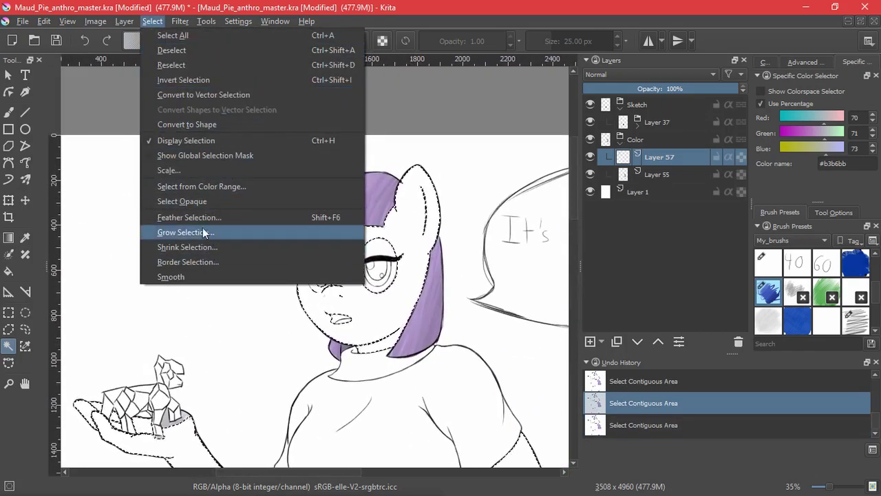
click(202, 227)
click(470, 258)
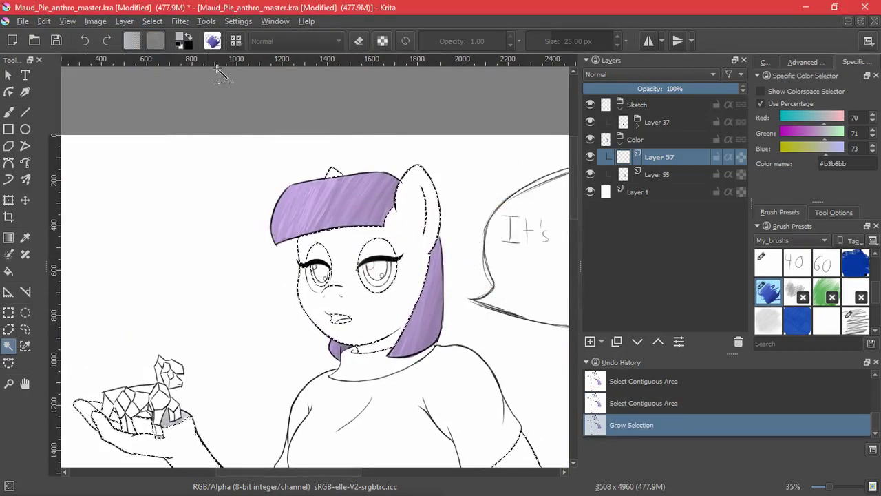
Fill the entire skin selection on Layer 57 with the grey B3B6BB and deselect it.
click(8, 272)
click(835, 212)
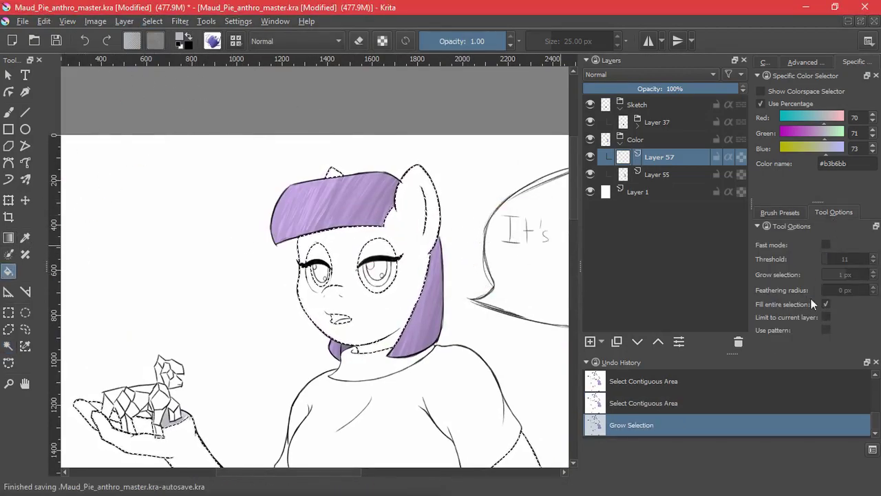
click(360, 366)
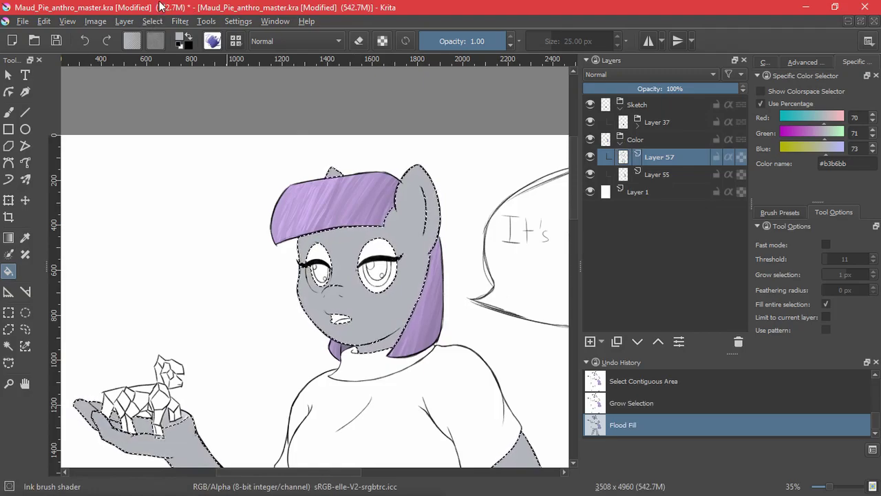
click(152, 21)
click(172, 51)
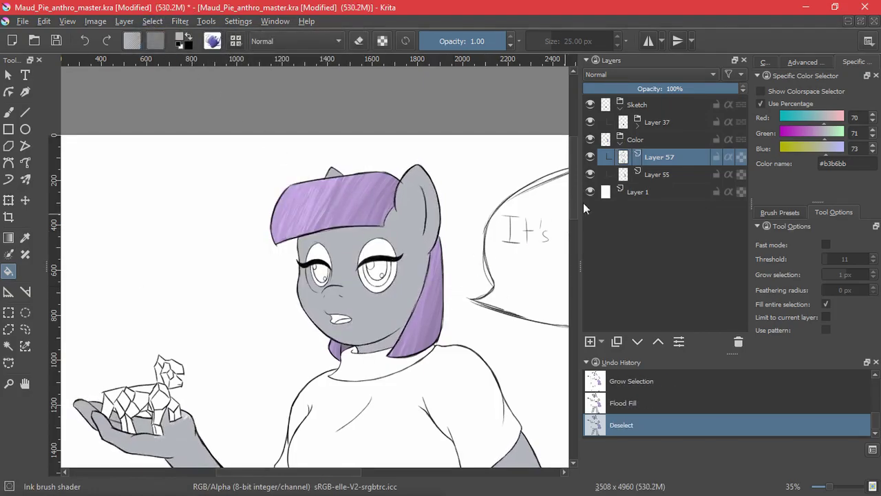
Select the opaque pixels of Layer 57 and activate the Freehand Brush for shading the face.
mouse_move(347, 265)
mouse_down()
mouse_move(356, 158)
mouse_move(353, 281)
mouse_up()
drag(350, 385, 325, 413)
click(147, 22)
key(Escape)
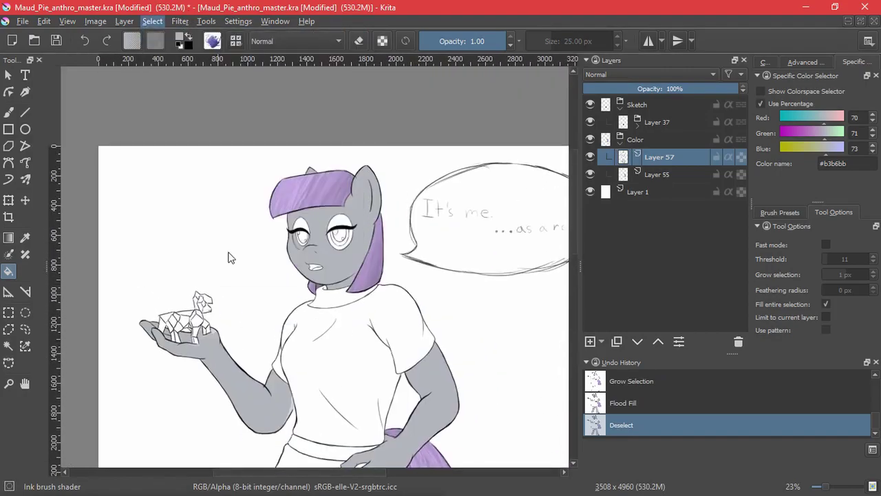
key(b)
scroll(331, 124, up, 5)
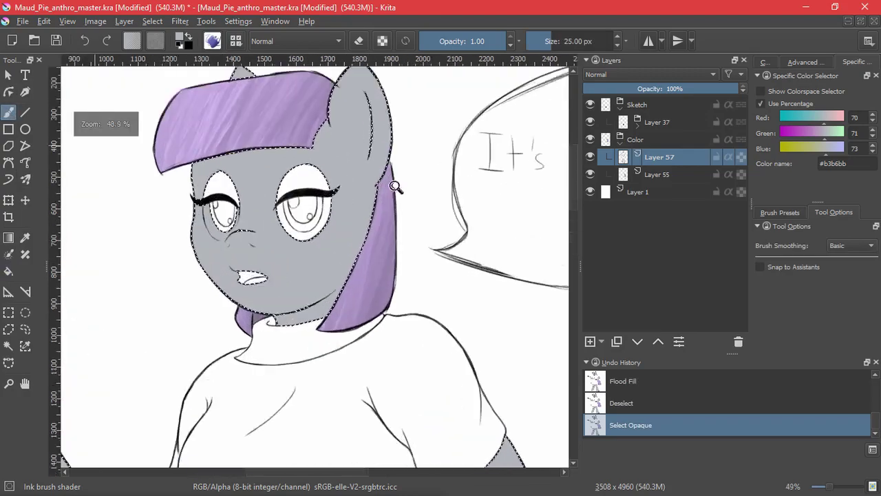
Shade the face with streaky grey strokes over the cheeks, forehead and nose using the Ink brush shader at 25 px.
mouse_move(175, 163)
mouse_down()
mouse_move(213, 163)
mouse_move(207, 206)
mouse_move(155, 335)
mouse_move(281, 206)
mouse_up()
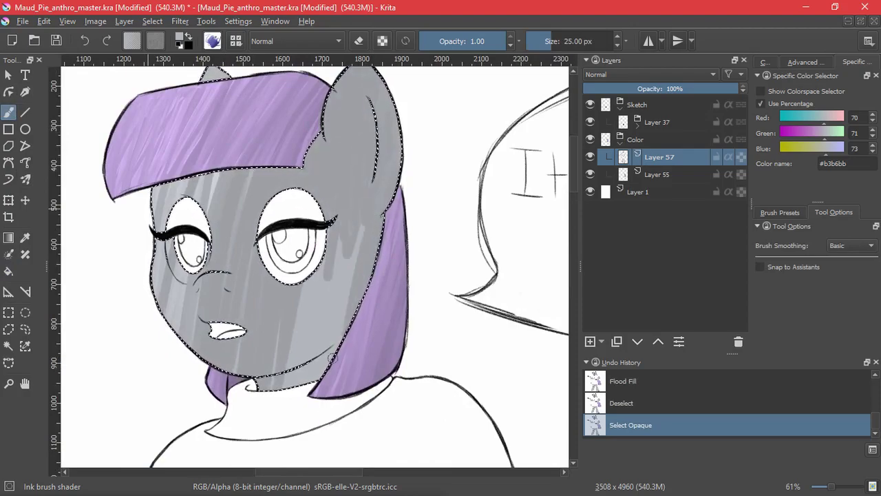
drag(352, 384, 303, 382)
mouse_move(248, 177)
mouse_down()
mouse_move(143, 200)
mouse_move(228, 180)
mouse_up()
drag(311, 181, 157, 189)
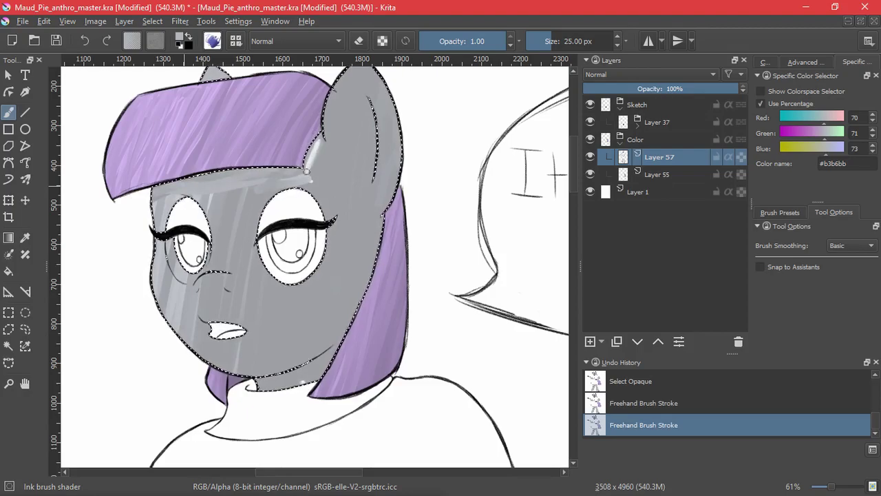
drag(228, 179, 155, 185)
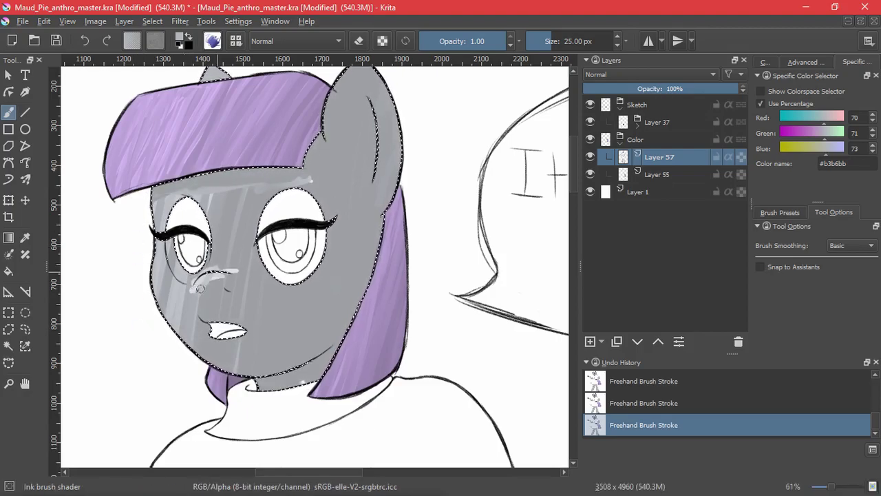
drag(215, 280, 198, 295)
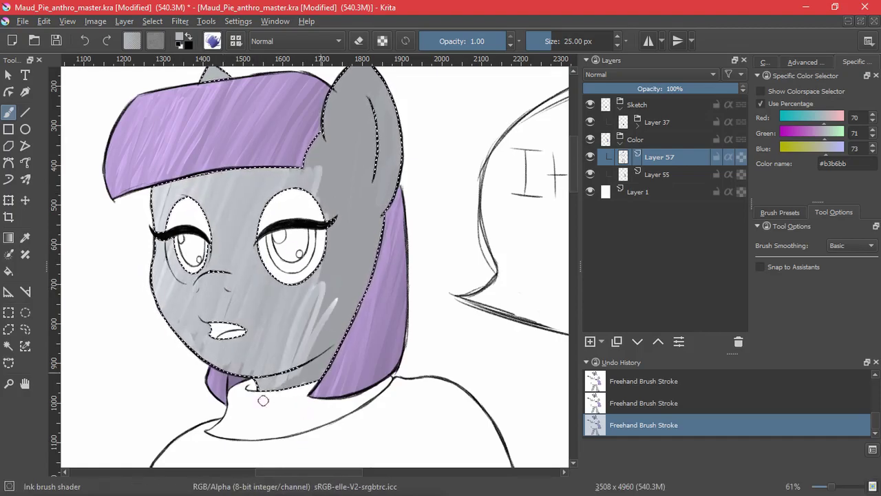
Extend the grey streaks along the hairline, ear and jaw, leaving a darker edge beneath the chin.
drag(315, 148, 305, 165)
drag(321, 121, 306, 189)
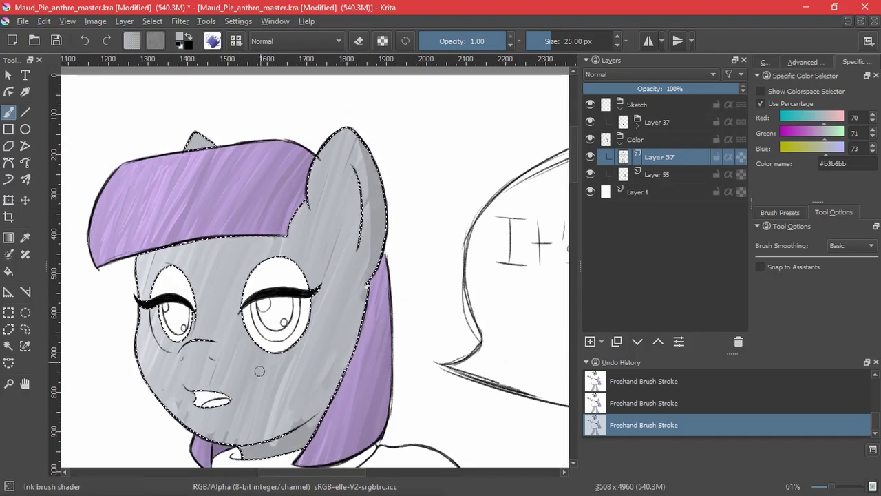
scroll(260, 371, down, 2)
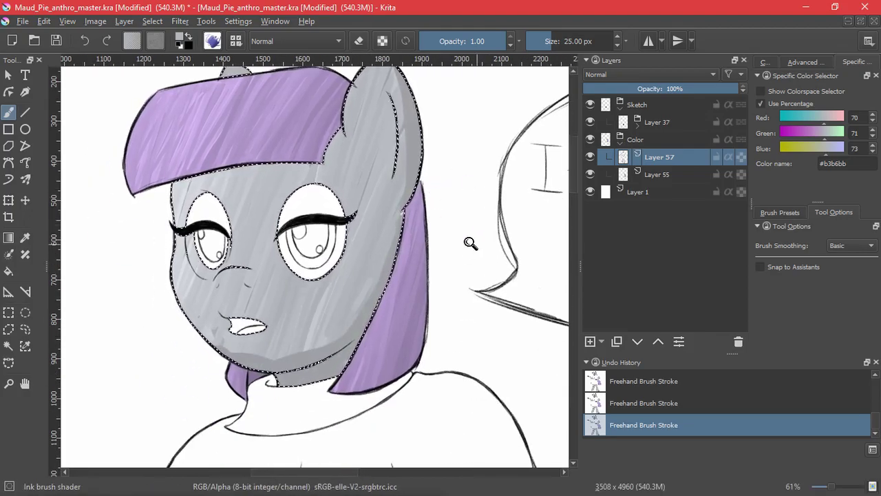
mouse_move(470, 242)
mouse_down()
mouse_move(474, 285)
mouse_move(473, 241)
mouse_up()
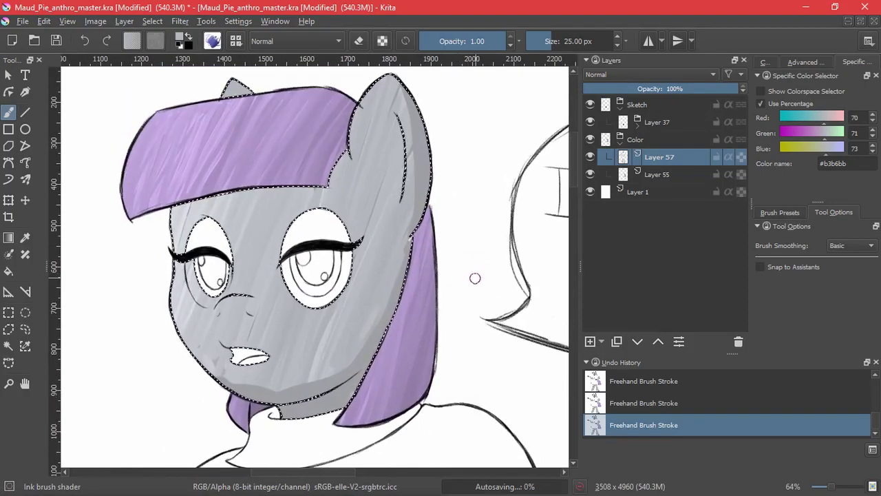
Choose the Mixover dull bristle soft preset, give it the 256 px bristles_circle_dense tip, and test it on the scratchpad before clearing it.
click(780, 212)
click(797, 292)
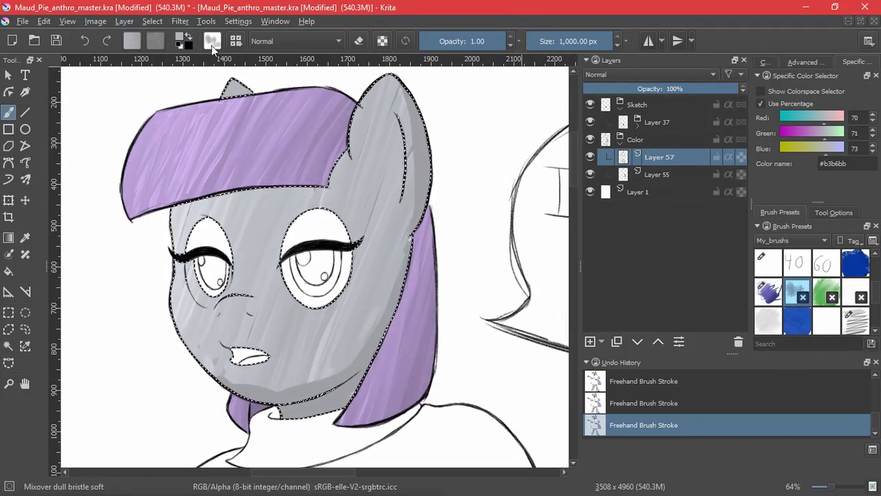
click(212, 42)
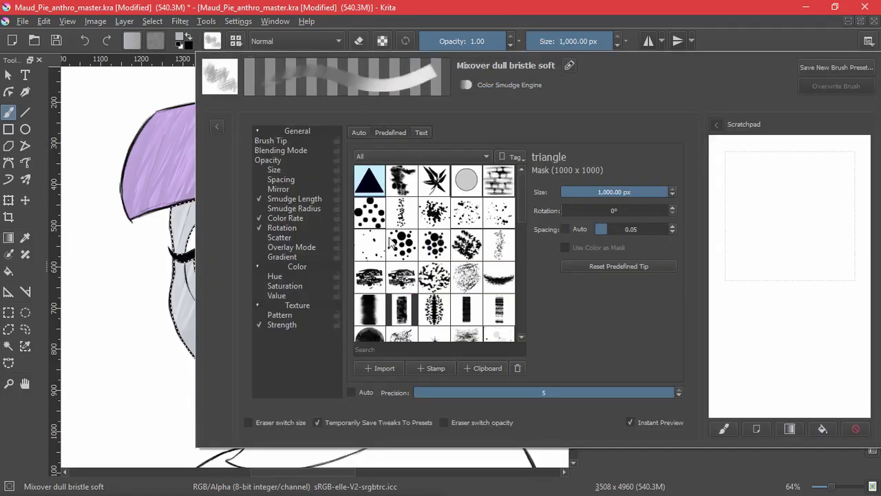
click(433, 212)
mouse_move(804, 196)
mouse_down()
mouse_move(773, 258)
mouse_move(821, 220)
mouse_move(764, 200)
mouse_move(854, 224)
mouse_move(775, 255)
mouse_move(751, 287)
mouse_up()
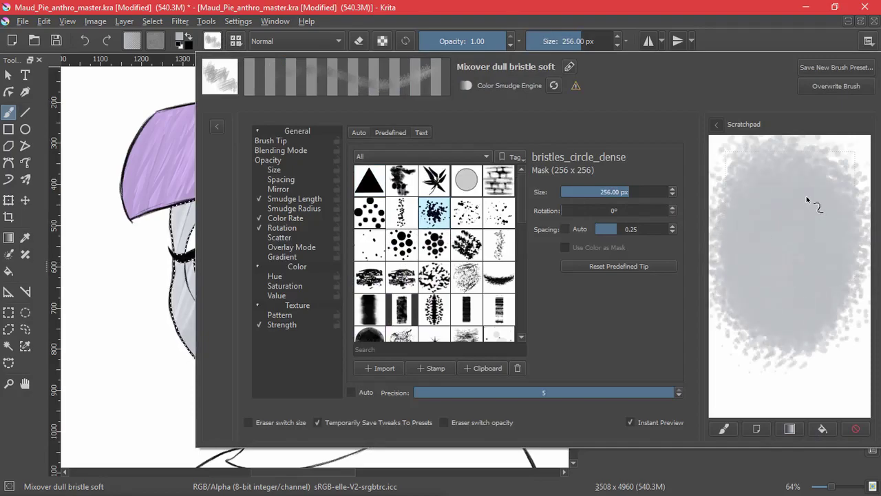
click(856, 428)
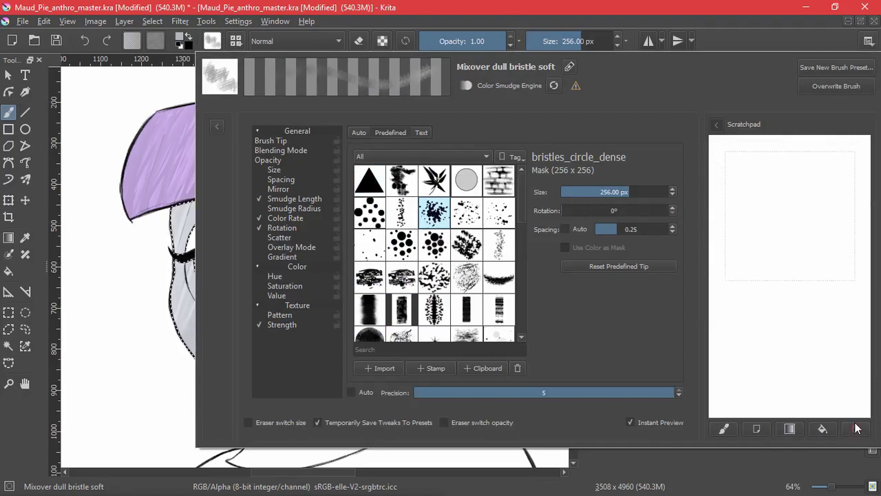
click(680, 17)
Blend the grey shading on the face and both arms with the textured Mixover dull bristle soft brush.
mouse_move(348, 379)
mouse_down()
mouse_move(216, 300)
mouse_move(461, 296)
mouse_move(403, 79)
mouse_move(169, 396)
mouse_move(502, 158)
mouse_move(173, 108)
mouse_move(208, 203)
mouse_move(265, 296)
mouse_move(289, 275)
mouse_move(266, 227)
mouse_move(456, 253)
mouse_move(375, 269)
mouse_move(407, 141)
mouse_move(386, 286)
mouse_move(344, 393)
mouse_up()
scroll(224, 373, down, 3)
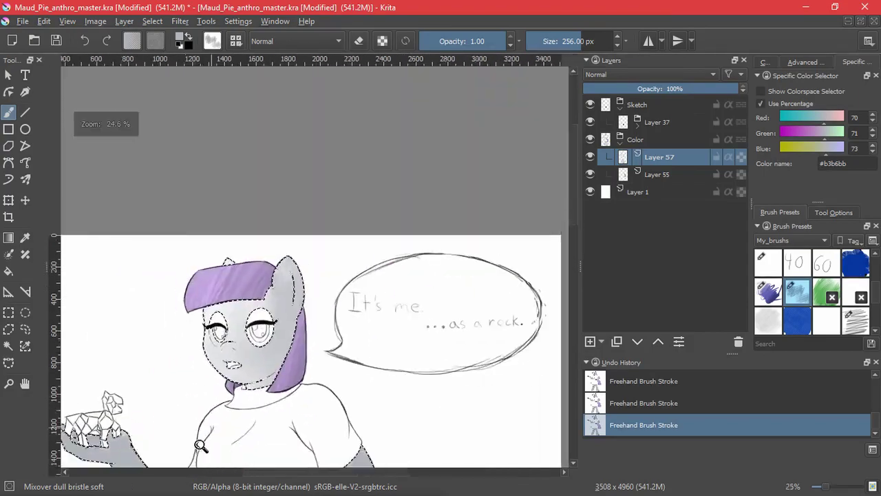
drag(200, 442, 330, 292)
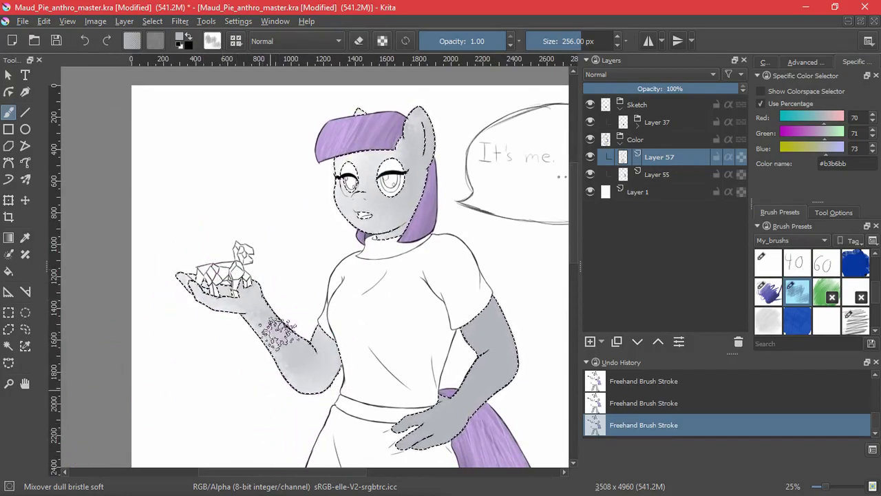
mouse_move(499, 291)
mouse_down()
mouse_move(493, 381)
mouse_move(478, 410)
mouse_up()
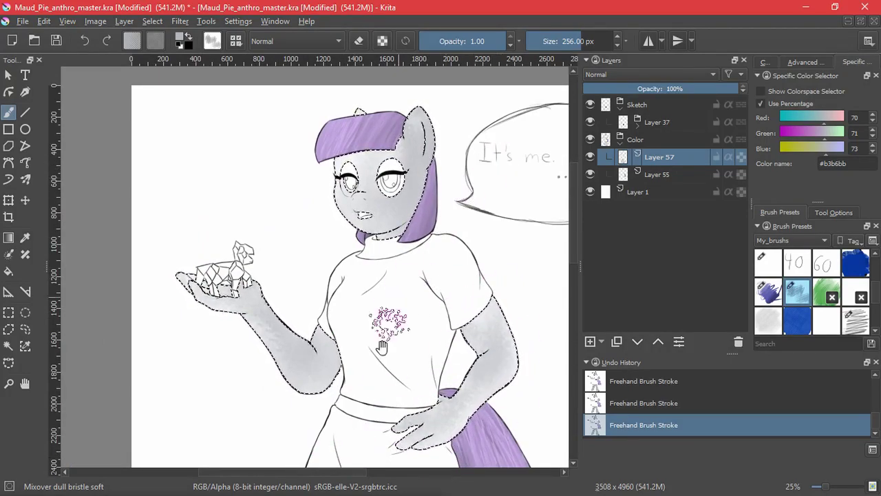
Continue texturing the grey skin over the legs, arms and face, and deselect the skin area.
drag(382, 347, 338, 93)
mouse_move(318, 406)
mouse_down()
mouse_move(295, 299)
mouse_move(308, 259)
mouse_up()
drag(254, 414, 282, 393)
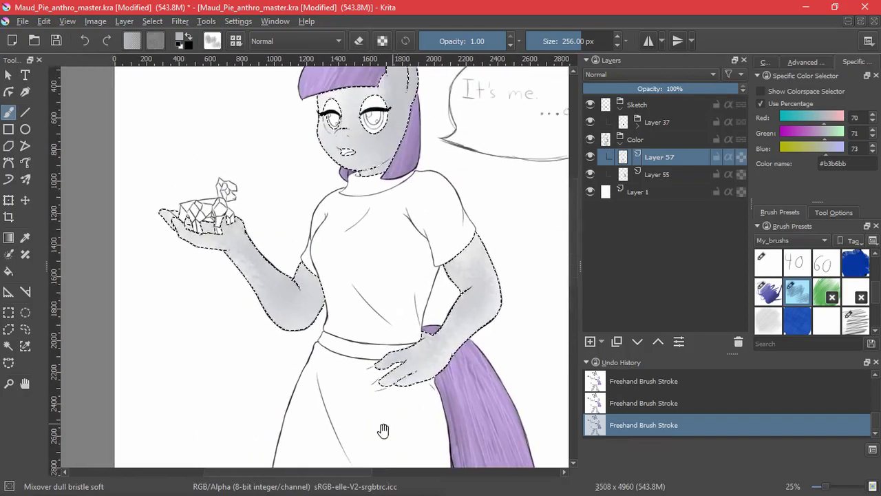
drag(383, 430, 380, 438)
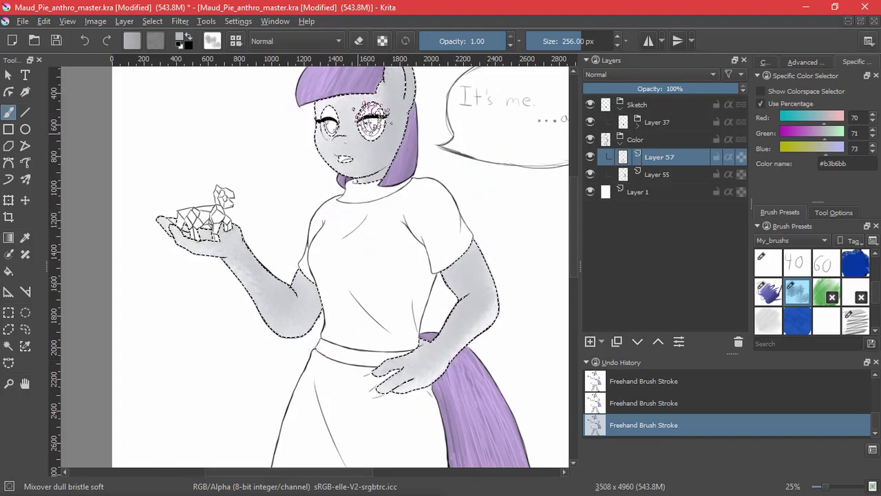
drag(443, 232, 428, 362)
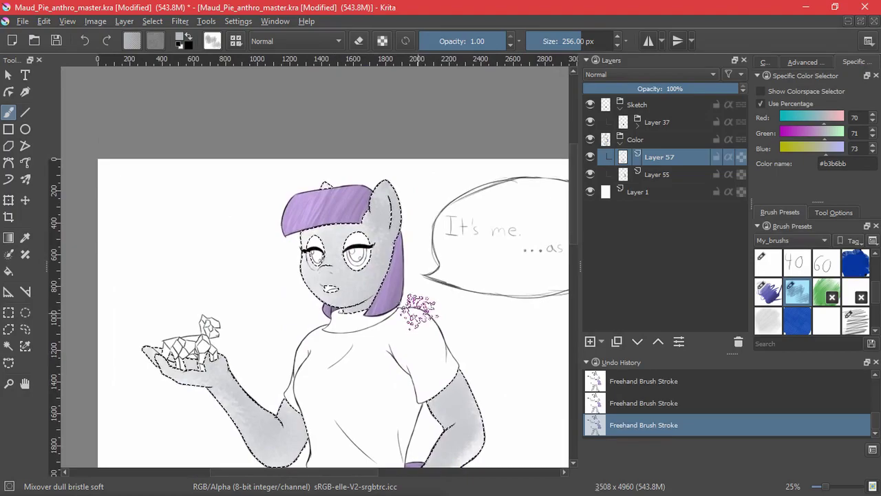
drag(496, 419, 444, 276)
drag(436, 215, 437, 423)
drag(441, 317, 463, 232)
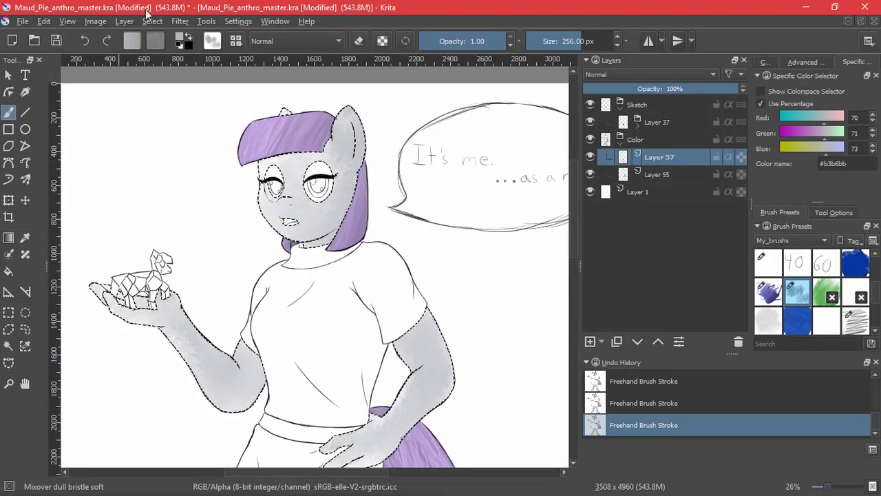
key(ctrl+shift+a)
Paint the small gap under the rock figure's belly grey with the Ink brush shader at 25 px.
scroll(467, 250, down, 4)
scroll(433, 317, up, 6)
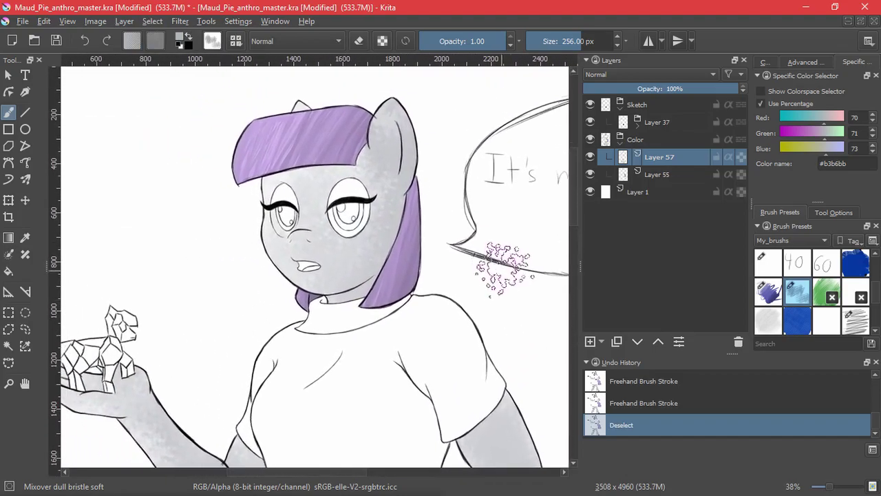
drag(471, 303, 441, 201)
drag(439, 206, 410, 320)
drag(490, 275, 451, 225)
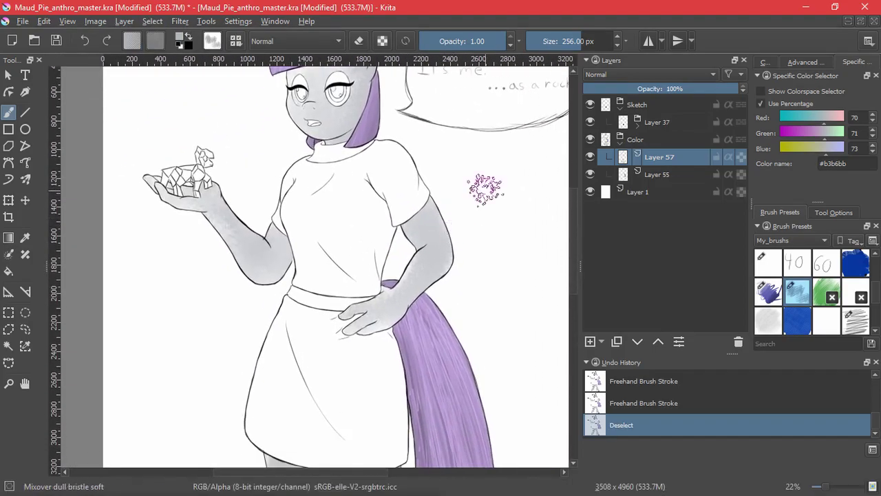
scroll(458, 271, up, 3)
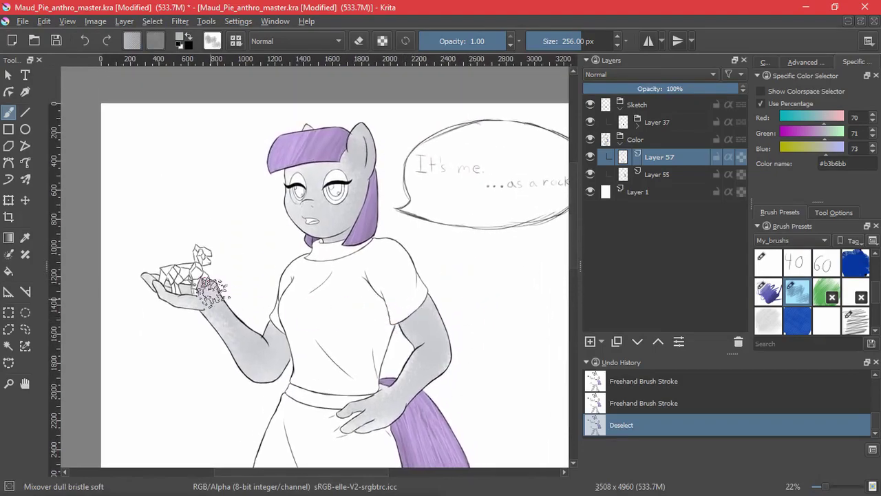
scroll(200, 289, up, 8)
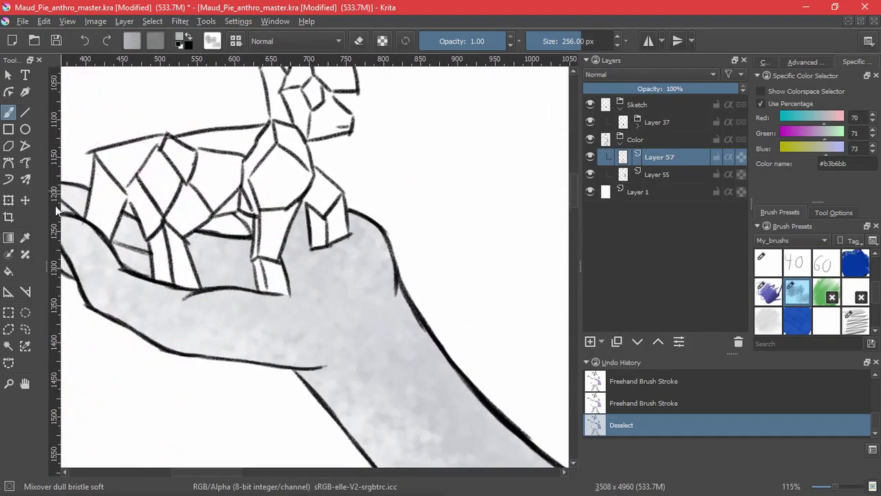
click(770, 292)
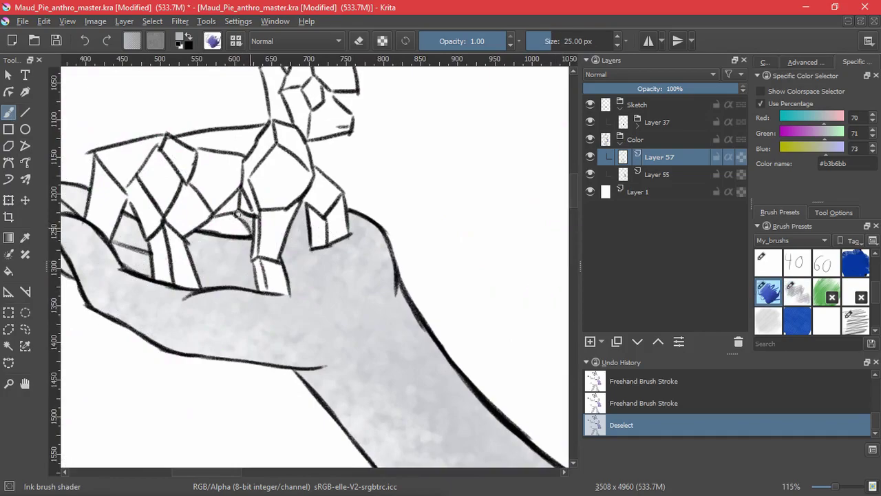
drag(237, 215, 250, 229)
scroll(470, 188, down, 8)
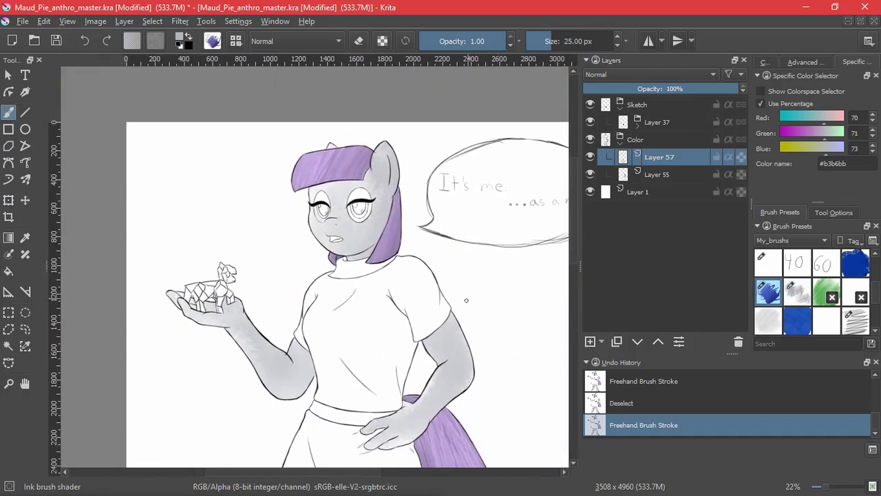
Pick the recently used purple from the colour history and add a new layer above Layer 57.
click(802, 62)
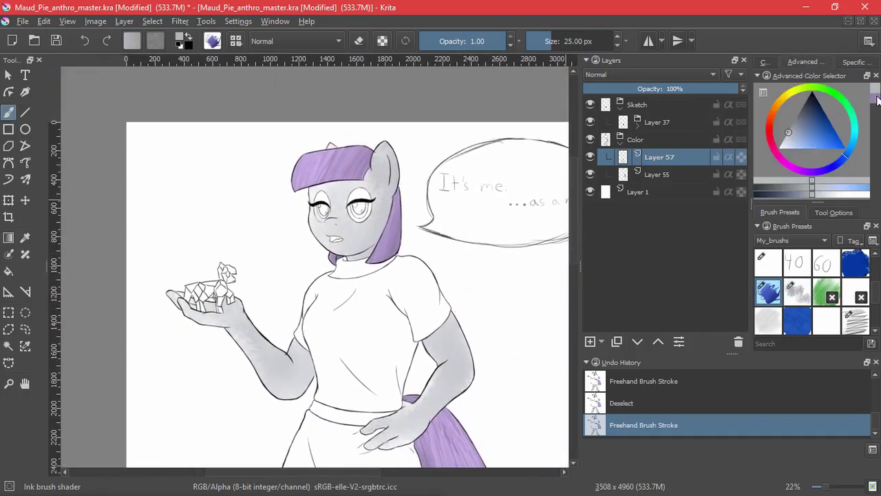
click(876, 98)
click(626, 175)
click(621, 155)
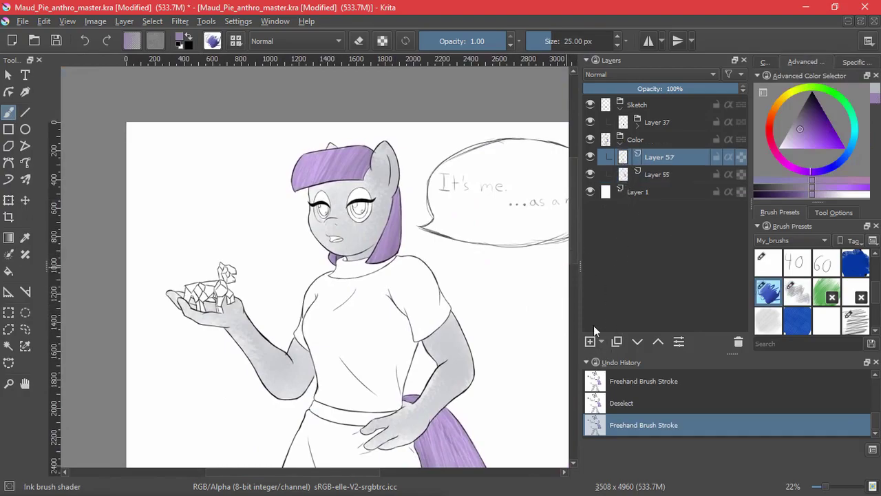
click(590, 342)
drag(435, 216, 425, 246)
key(ctrl+z)
drag(341, 232, 303, 76)
drag(296, 76, 349, 340)
mouse_move(356, 372)
mouse_down()
mouse_move(379, 311)
mouse_move(327, 237)
mouse_move(341, 284)
mouse_up()
mouse_move(204, 269)
mouse_down()
mouse_move(193, 286)
mouse_move(246, 183)
mouse_move(282, 172)
mouse_move(306, 190)
mouse_up()
key(ctrl+z)
Fill both upper eyelids with the purple on the new layer, using contiguous selections grown to reach under the line art.
click(9, 346)
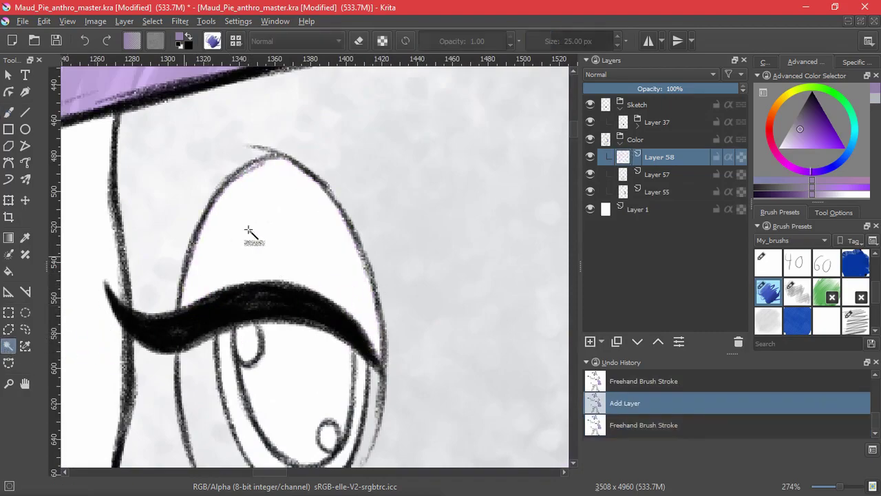
click(250, 236)
drag(443, 269, 411, 235)
click(153, 21)
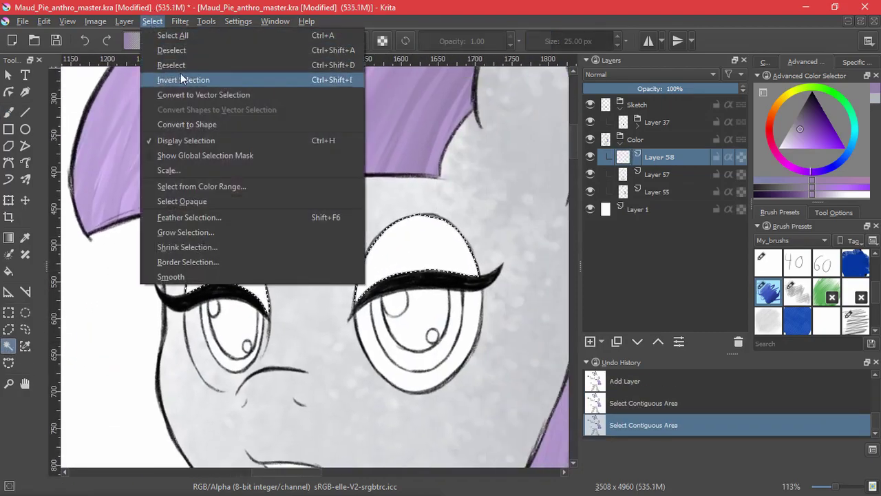
click(183, 231)
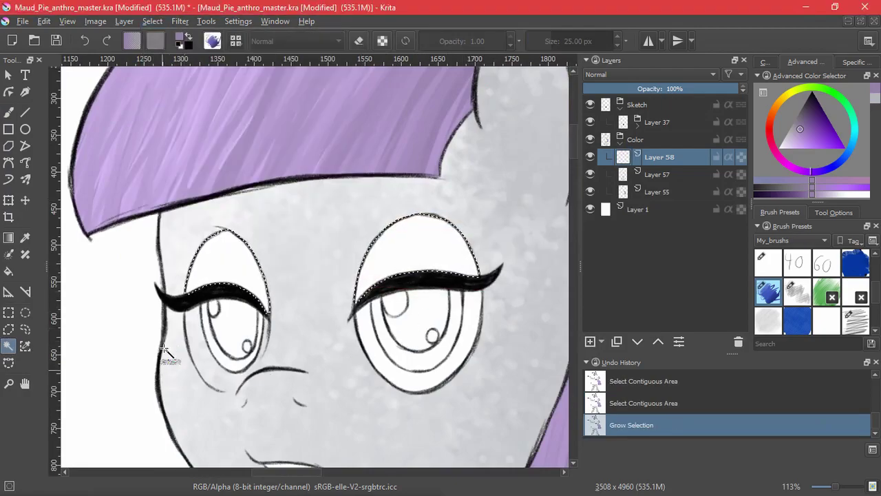
click(9, 272)
click(212, 250)
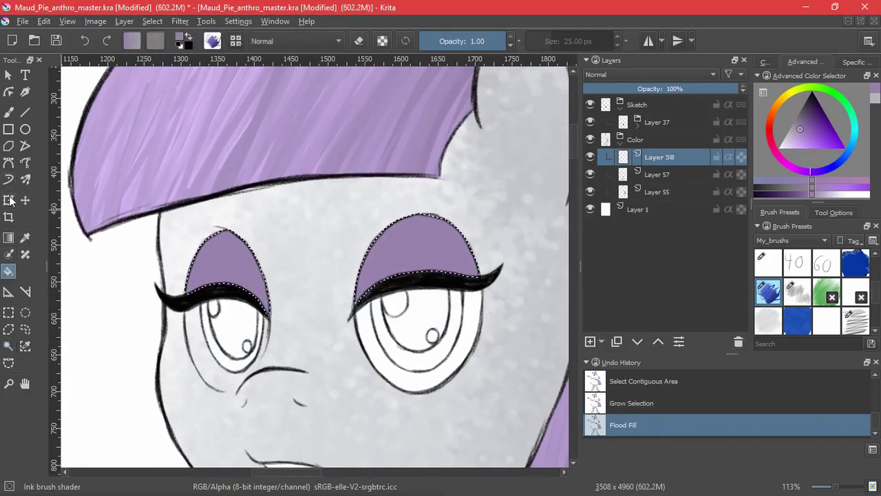
Switch to the Mixover dull bristle soft brush, try texturing the eyelids at 256 px, and undo the stroke.
key(b)
scroll(878, 281, up, 2)
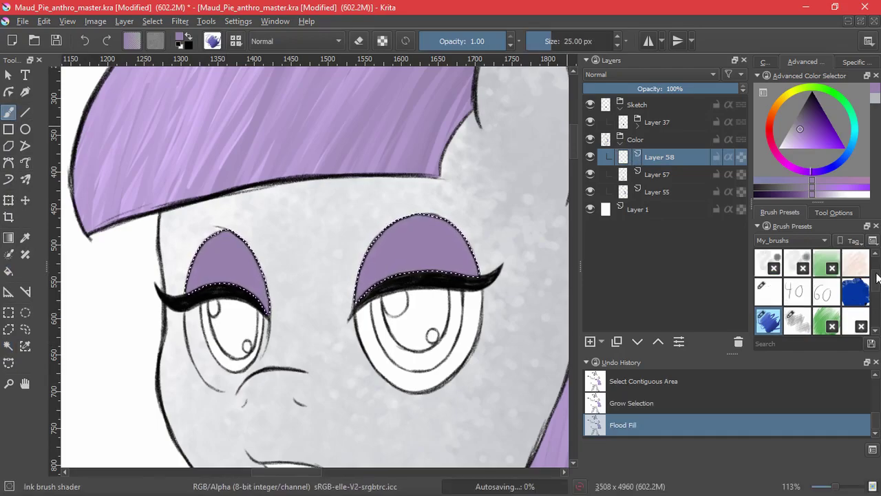
scroll(878, 280, down, 1)
click(798, 293)
drag(207, 276, 419, 282)
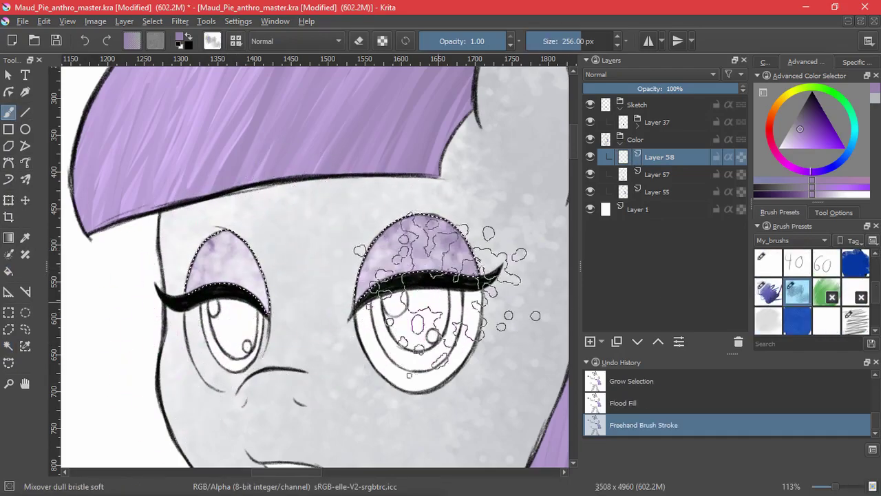
key(ctrl+z)
Reduce the brush size to 48.64 px, softly shade both purple eyelids, and deselect them.
drag(316, 277, 185, 293)
drag(180, 294, 181, 296)
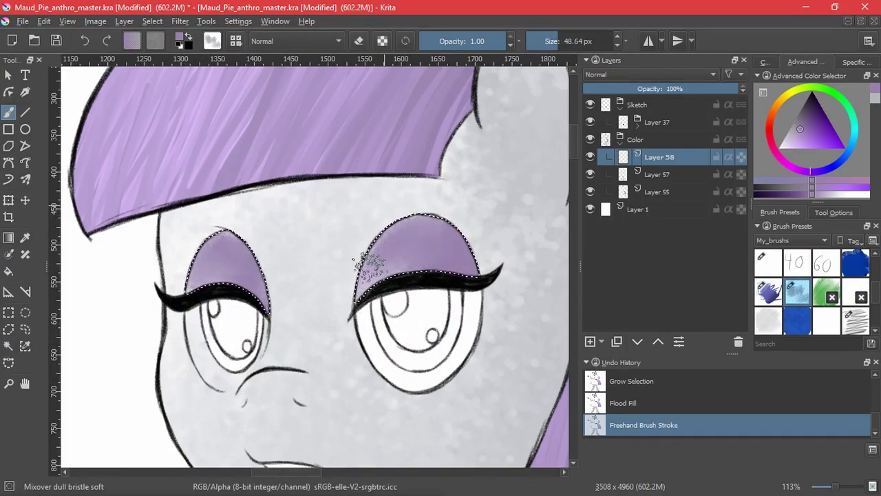
drag(346, 322, 385, 392)
drag(394, 385, 400, 266)
click(152, 21)
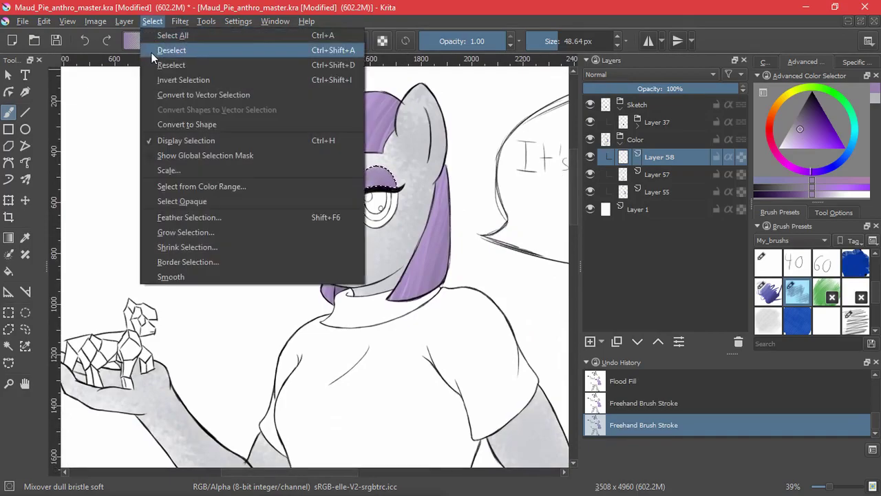
click(172, 51)
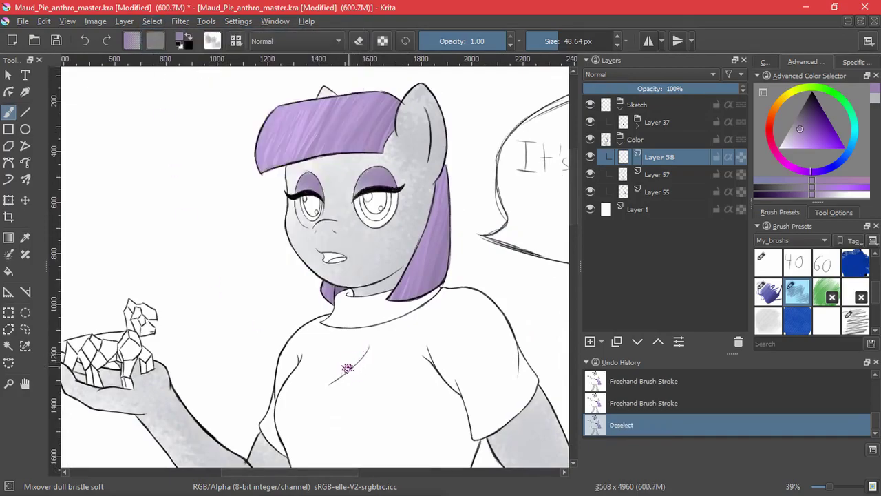
Add a paint layer above Layer 58 and make a contiguous selection of the dress's skirt, top and turtleneck collar.
drag(439, 342, 446, 397)
drag(446, 396, 438, 275)
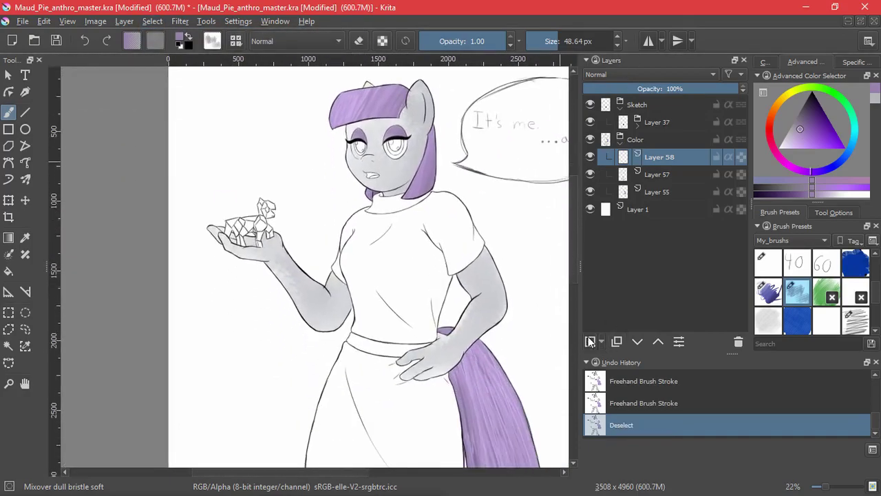
click(590, 343)
drag(427, 358, 401, 261)
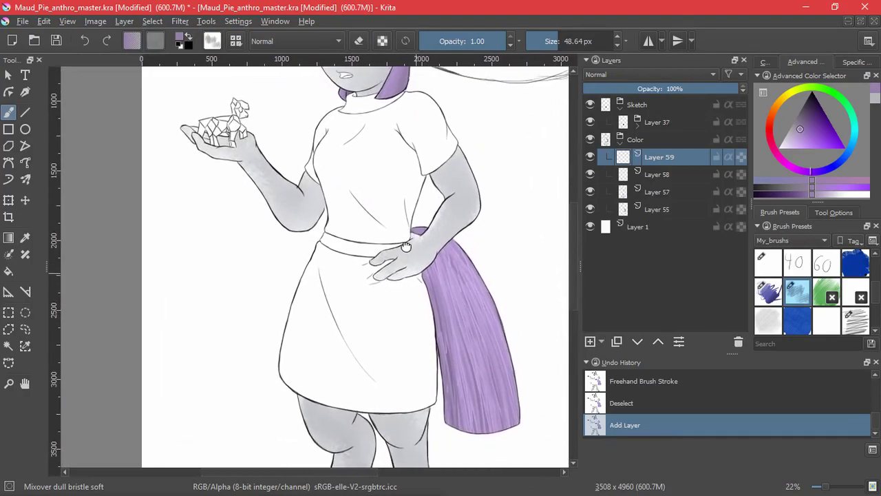
click(8, 346)
click(356, 276)
shift+click(371, 162)
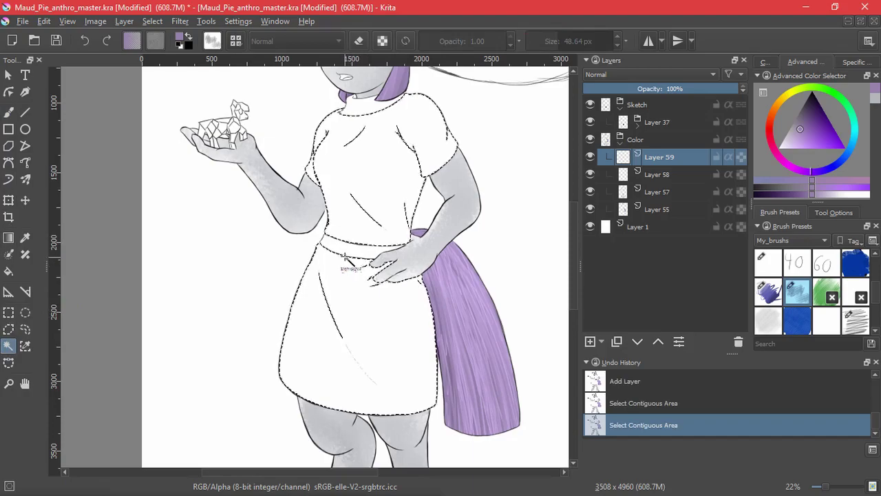
drag(374, 154, 359, 328)
drag(359, 328, 370, 203)
shift+click(344, 259)
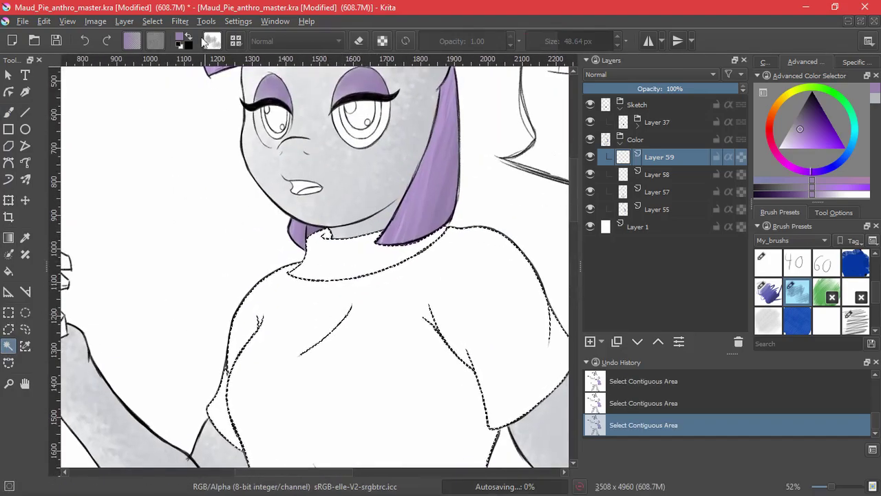
Grow the dress selection so it reaches under the line art.
click(152, 22)
click(213, 217)
key(ctrl+z)
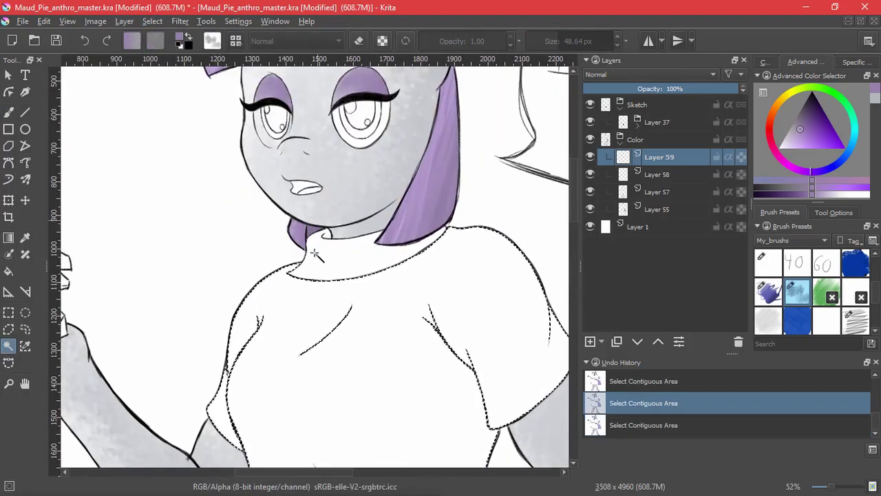
key(ctrl+shift+z)
click(152, 21)
click(186, 232)
click(452, 278)
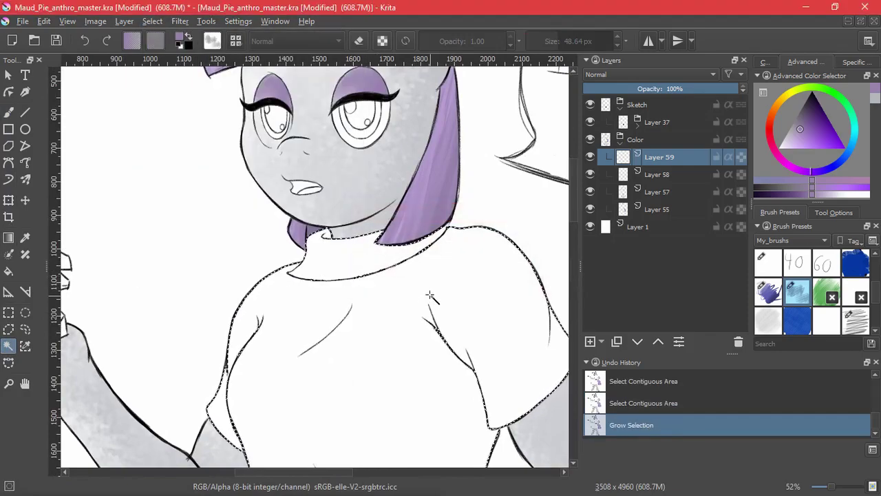
Flood-fill the selected dress with colour #58849A and clear the selection.
scroll(375, 301, down, 5)
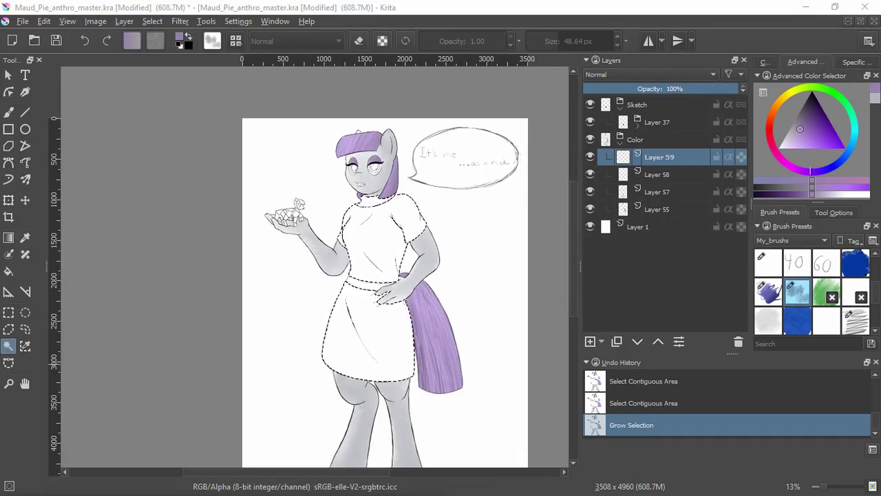
click(853, 62)
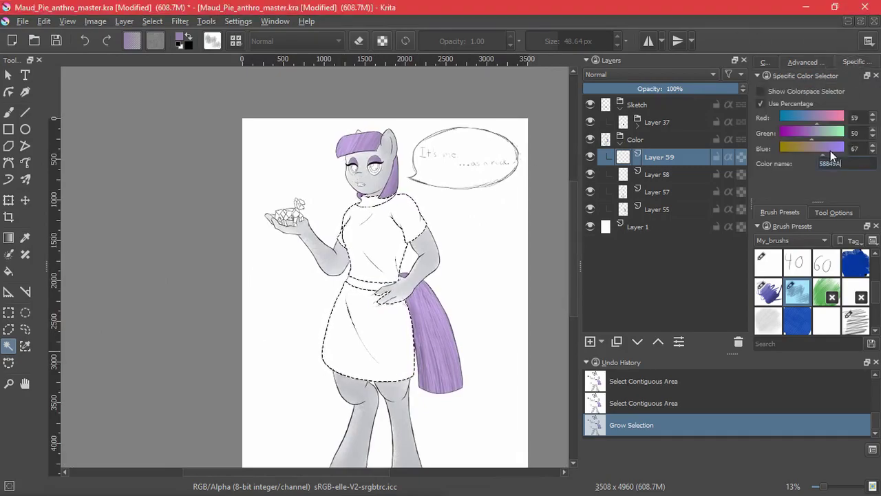
click(9, 272)
click(385, 346)
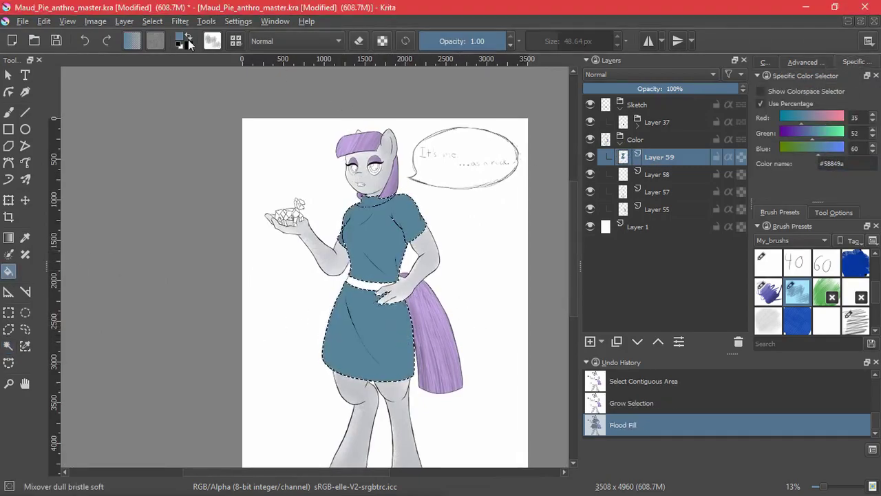
click(152, 20)
click(165, 45)
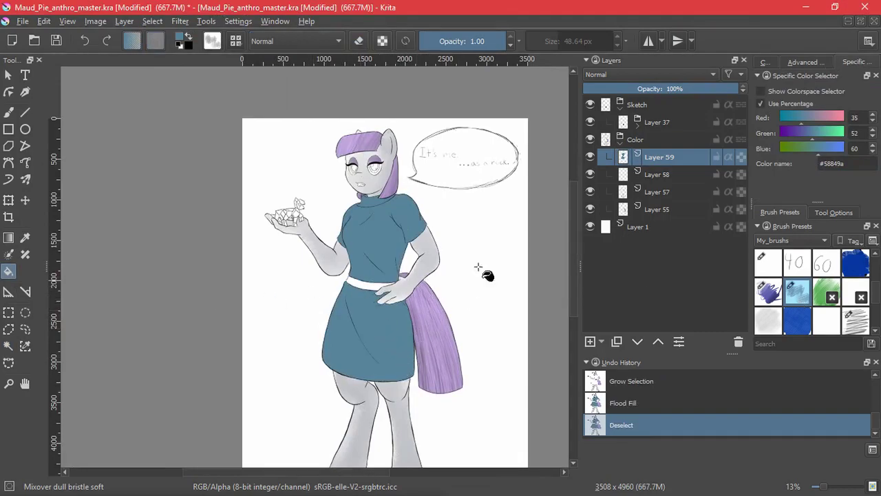
Review the Mixover dull bristle soft brush's Smudge Length and Color Rate settings and test its strokes on the scratchpad.
click(9, 114)
click(212, 41)
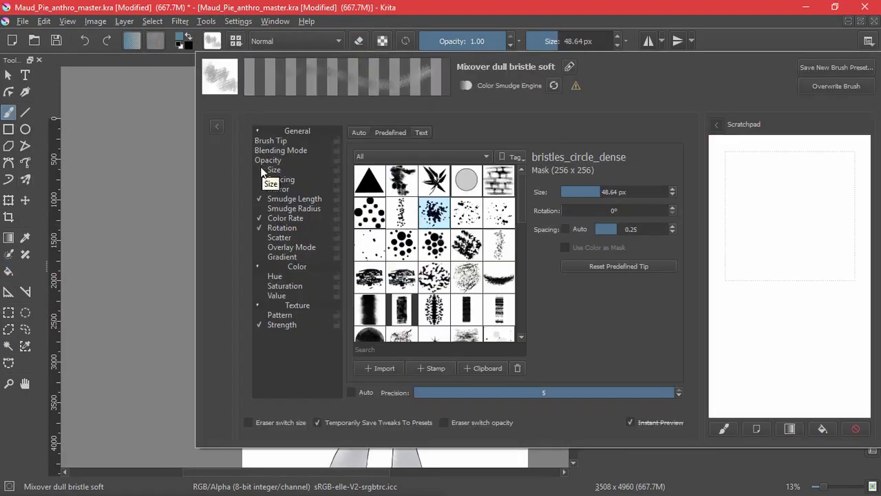
click(298, 199)
click(293, 218)
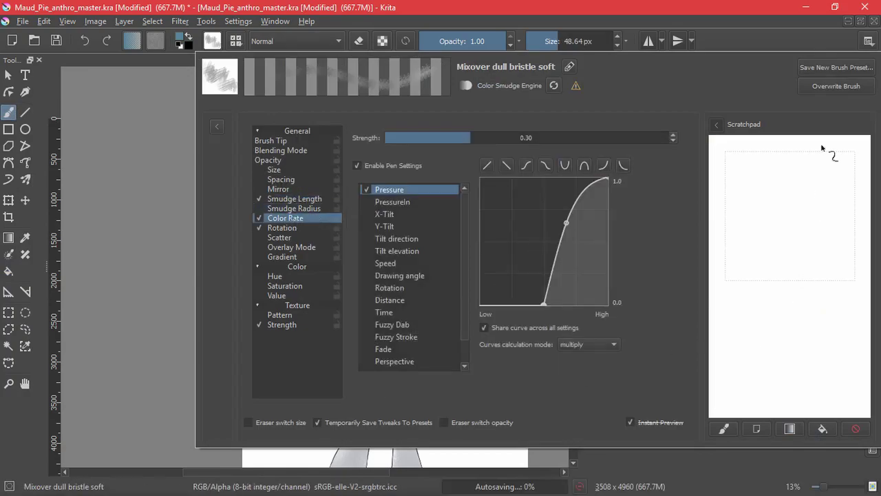
mouse_move(771, 192)
mouse_down()
mouse_move(787, 206)
mouse_move(807, 193)
mouse_move(770, 260)
mouse_move(777, 272)
mouse_up()
mouse_move(776, 227)
mouse_down()
mouse_move(732, 256)
mouse_move(776, 252)
mouse_up()
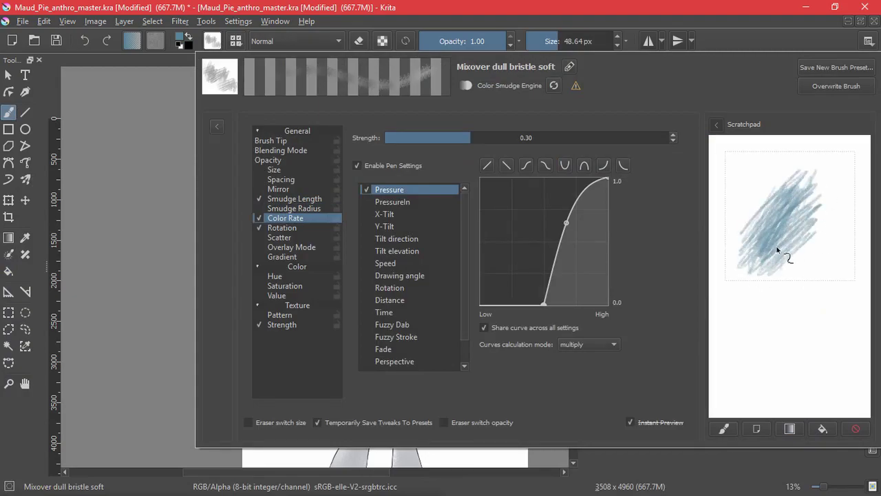
Try a scratchpad stroke with the brush's Rotation option turned off, and restore the option.
click(300, 228)
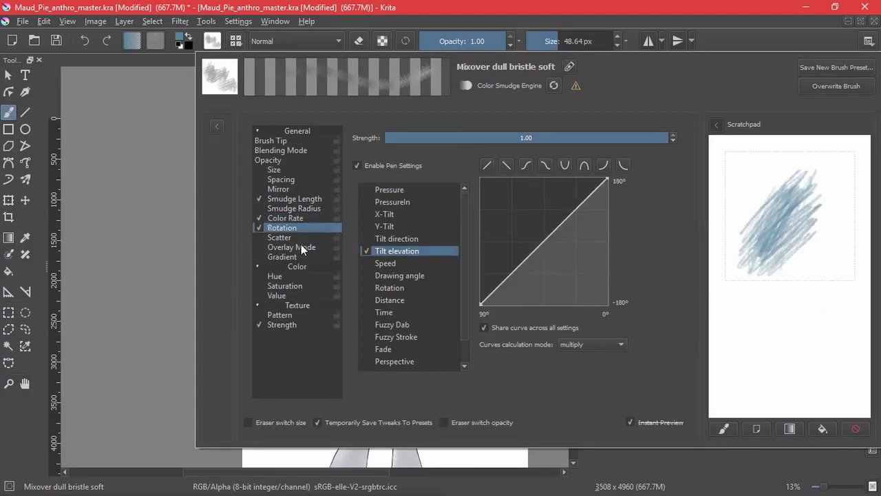
click(265, 228)
drag(735, 241, 763, 172)
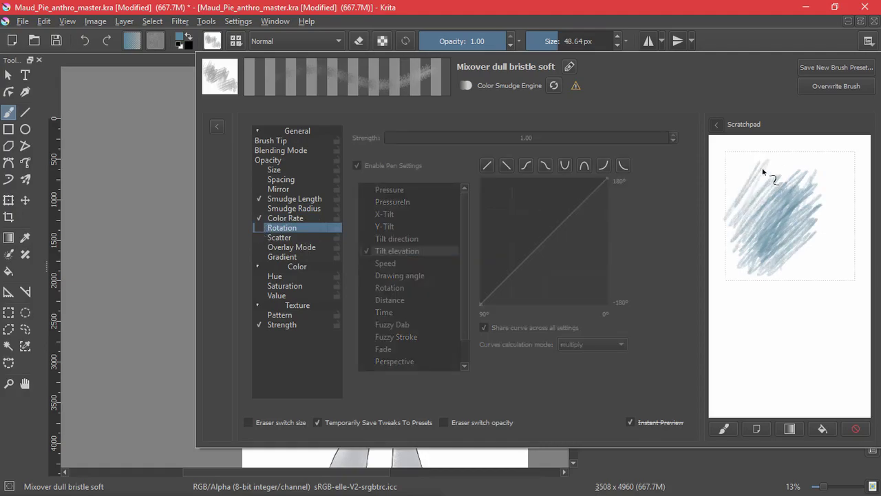
click(261, 227)
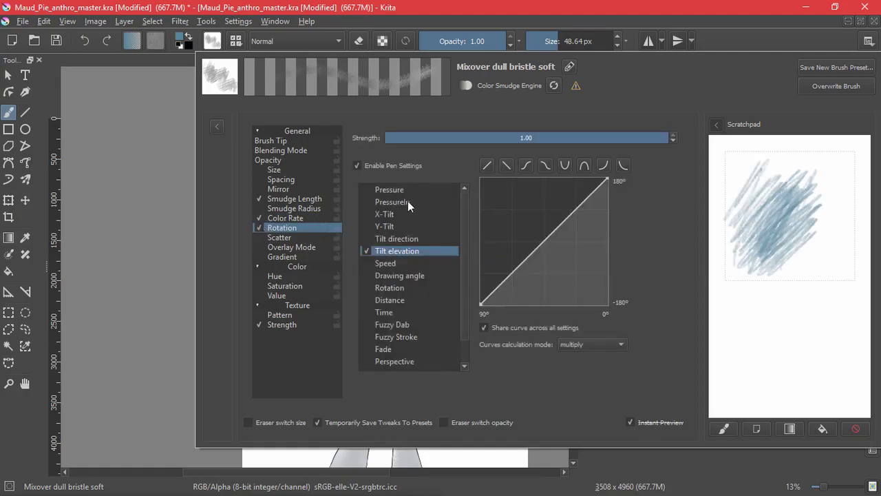
Drive the brush's Rotation with Fuzzy Stroke instead of Tilt elevation, test it on the scratchpad, and close the settings.
click(396, 336)
drag(752, 207, 832, 212)
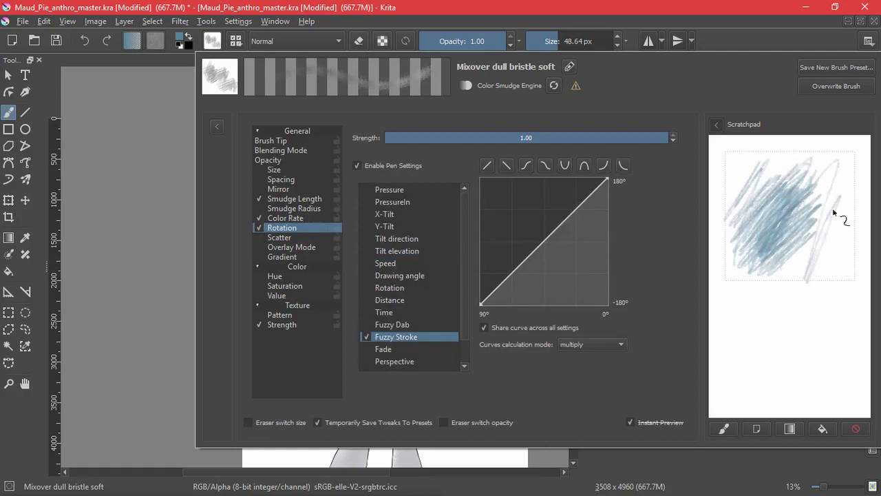
click(854, 432)
key(F5)
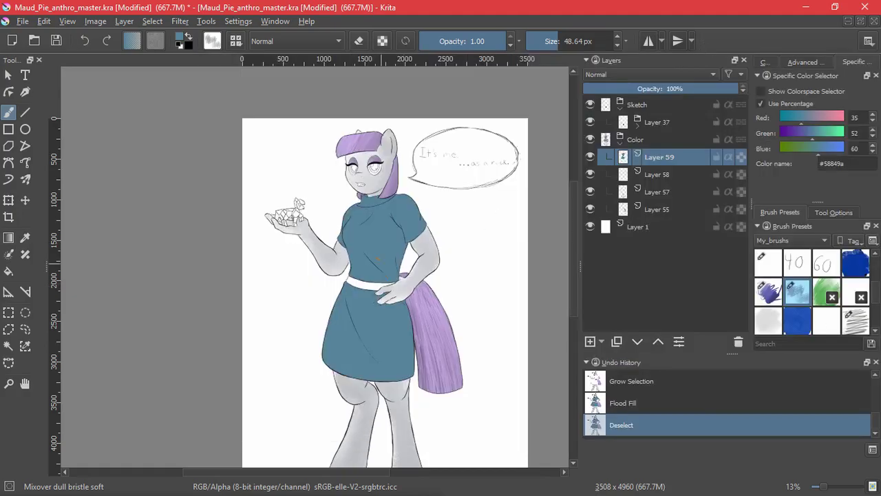
Try the adjusted brush with several strokes on the dress layer and undo them all.
mouse_move(442, 187)
mouse_down()
mouse_move(425, 238)
mouse_move(461, 140)
mouse_move(346, 325)
mouse_up()
key(ctrl+z)
mouse_move(467, 213)
mouse_down()
mouse_move(407, 305)
mouse_move(442, 379)
mouse_up()
mouse_move(516, 258)
mouse_down()
mouse_move(517, 271)
mouse_move(499, 238)
mouse_up()
mouse_move(501, 232)
mouse_down()
mouse_move(503, 250)
mouse_move(482, 249)
mouse_move(497, 245)
mouse_up()
key(ctrl+z)
key(ctrl+z)
key(ctrl+z)
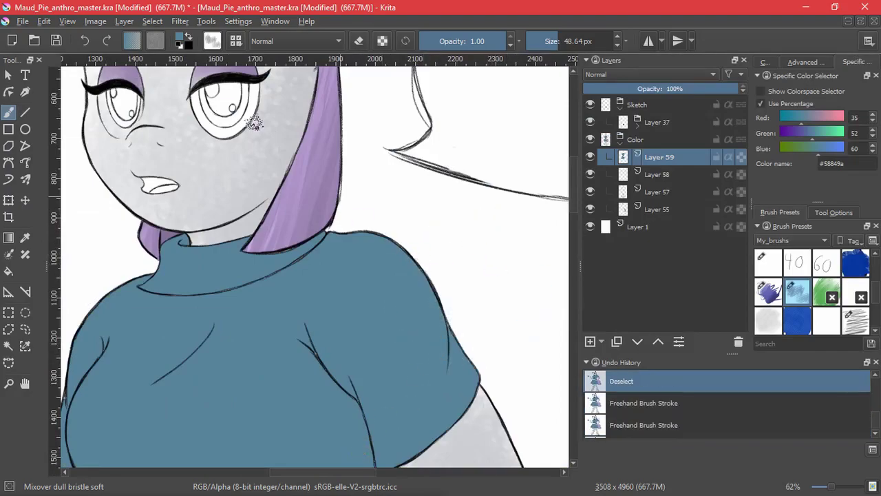
Try different Rotation curve end points with scratchpad strokes, and return the curve to its full linear diagonal.
click(212, 42)
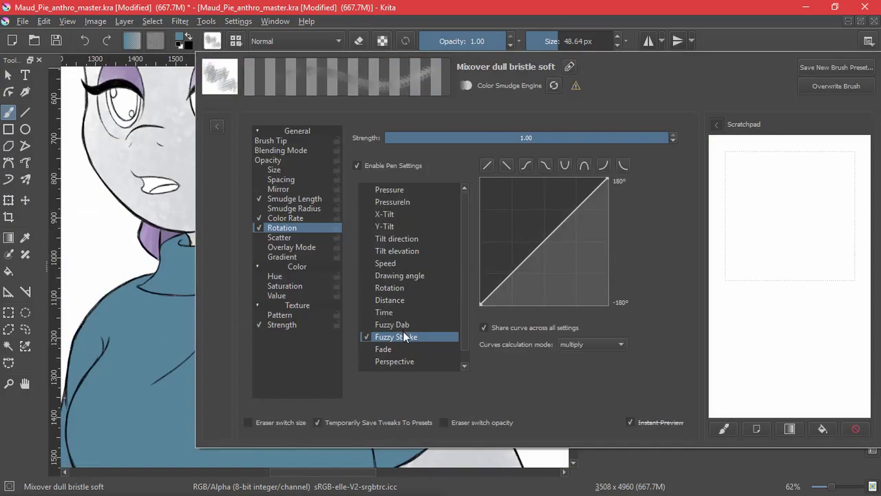
drag(479, 302, 480, 251)
click(385, 263)
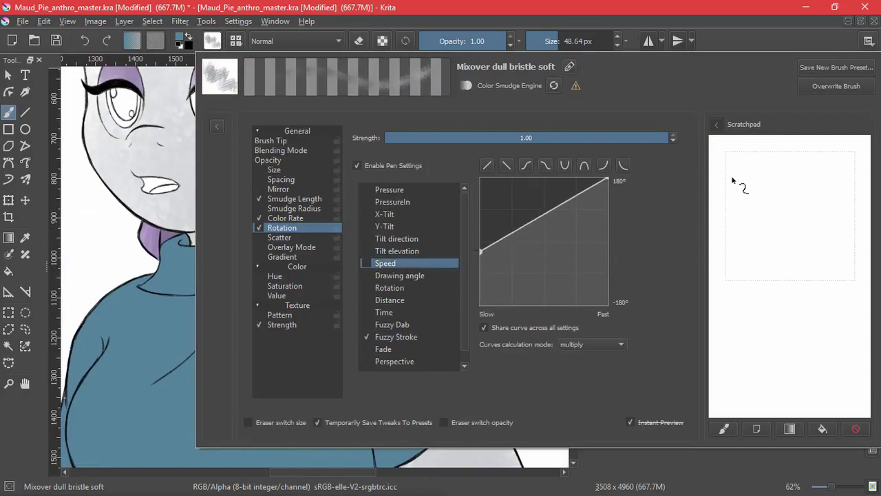
mouse_move(792, 181)
mouse_down()
mouse_move(764, 219)
mouse_move(796, 287)
mouse_move(803, 191)
mouse_move(762, 187)
mouse_move(812, 244)
mouse_move(811, 259)
mouse_up()
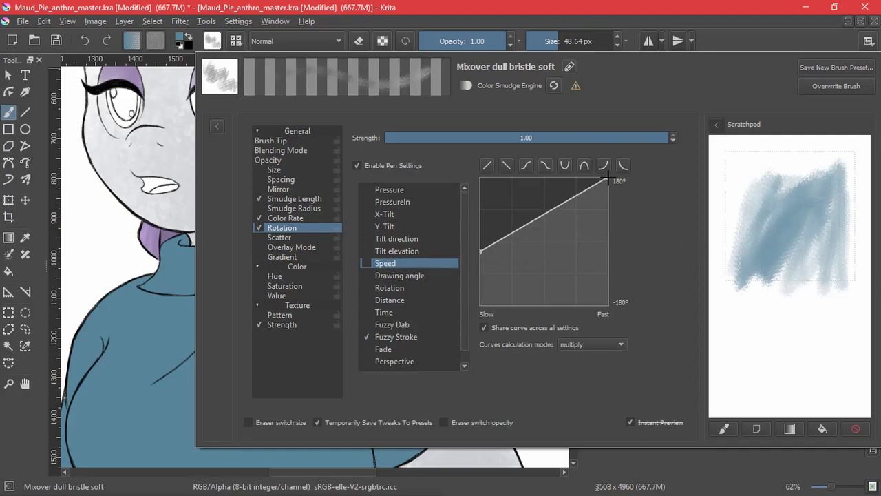
drag(608, 178, 608, 227)
mouse_move(760, 219)
mouse_down()
mouse_move(735, 179)
mouse_move(791, 176)
mouse_up()
drag(481, 252, 480, 305)
mouse_move(597, 214)
mouse_down()
mouse_move(663, 227)
mouse_move(620, 151)
mouse_up()
mouse_move(746, 217)
mouse_down()
mouse_move(763, 191)
mouse_move(799, 241)
mouse_up()
Drive the brush's Rotation with Fuzzy Dab instead of Fuzzy Stroke, test it on the scratchpad, and close the settings.
click(397, 348)
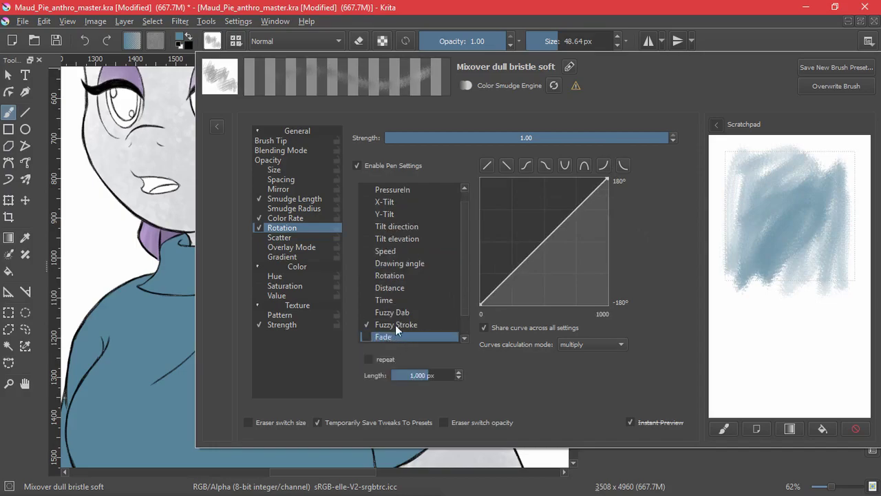
click(393, 325)
click(367, 312)
click(367, 337)
click(368, 337)
click(367, 324)
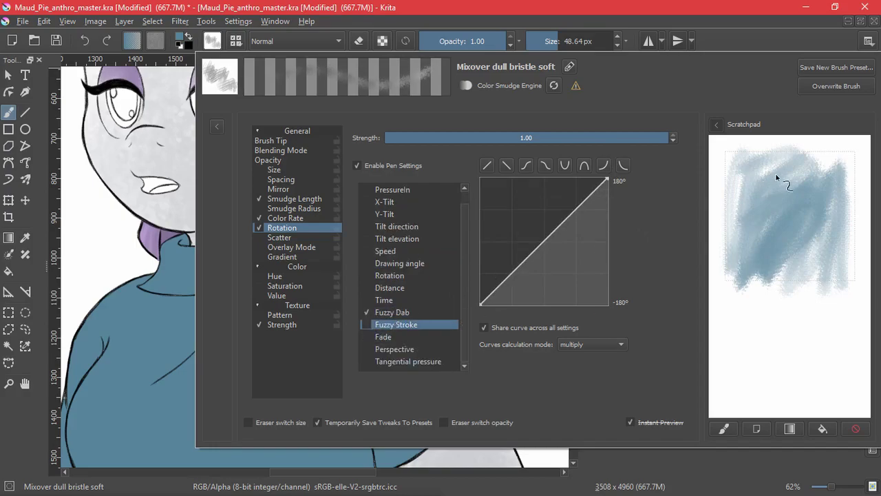
mouse_move(776, 178)
mouse_down()
mouse_move(730, 255)
mouse_move(794, 329)
mouse_move(812, 290)
mouse_move(747, 171)
mouse_move(816, 199)
mouse_move(846, 246)
mouse_move(759, 265)
mouse_up()
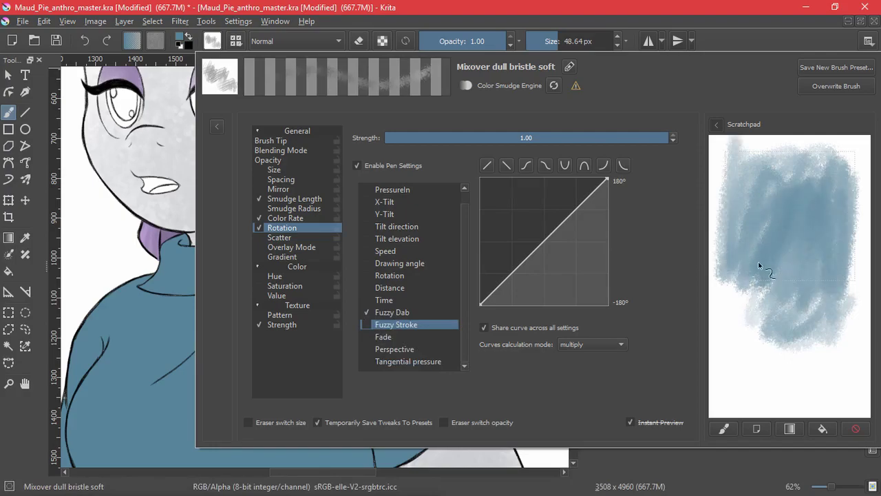
click(286, 245)
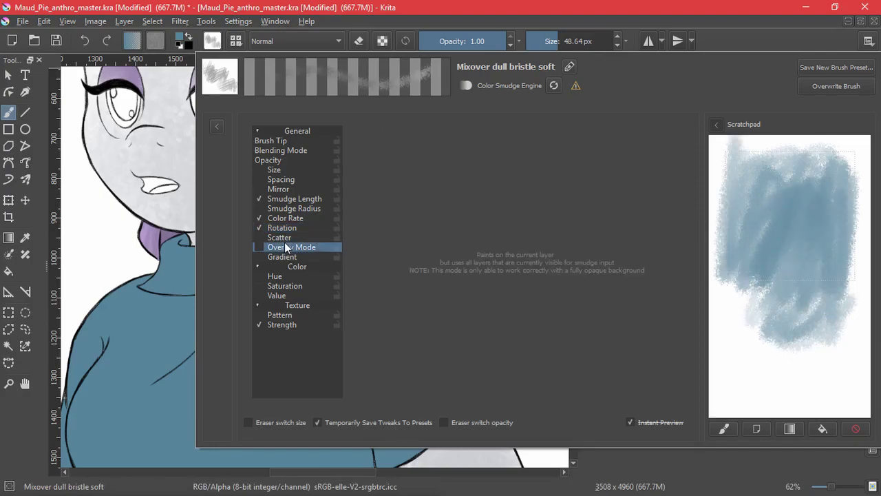
click(317, 319)
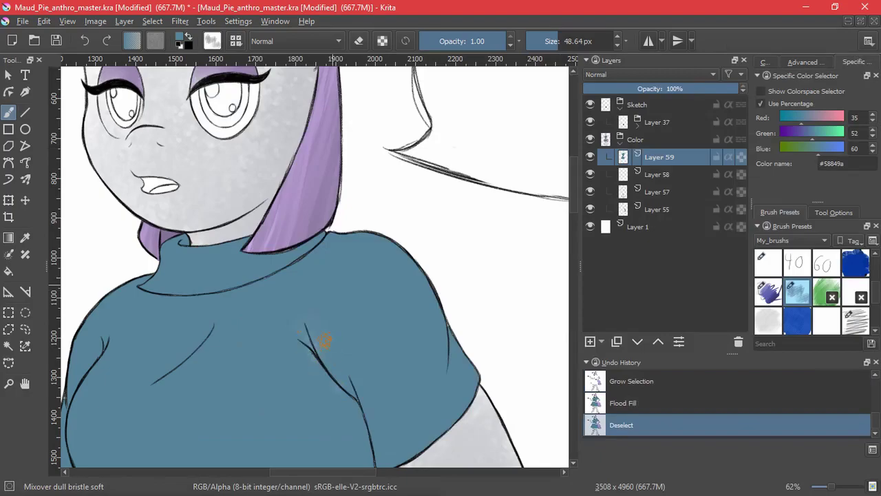
Try a broad textured stroke on the blank canvas beside the dress sleeve and undo it.
mouse_move(441, 234)
mouse_down()
mouse_move(427, 307)
mouse_move(467, 370)
mouse_move(456, 335)
mouse_move(485, 209)
mouse_up()
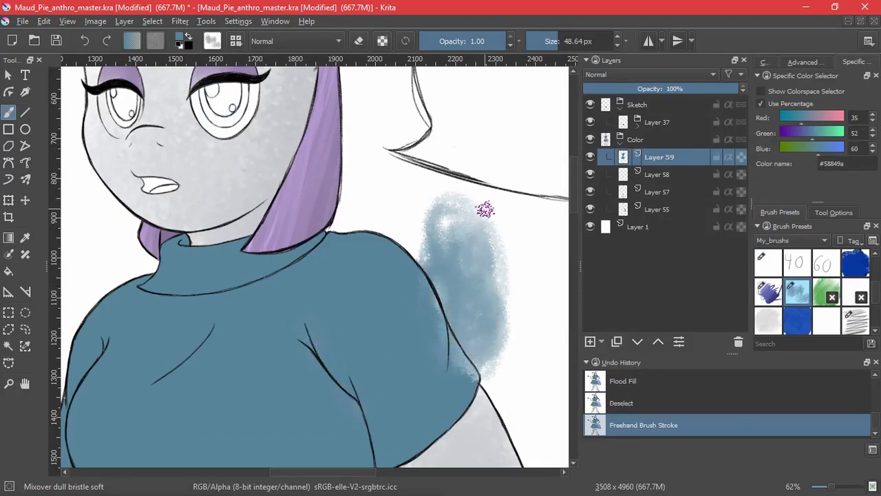
key(ctrl+z)
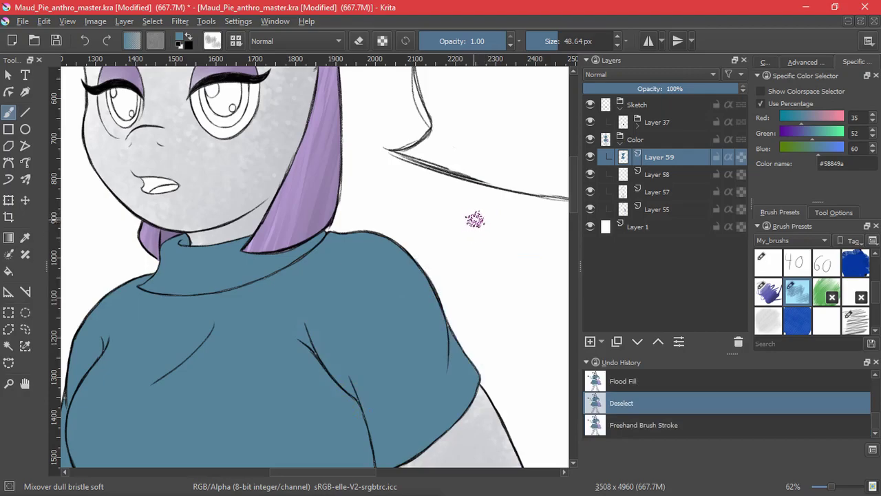
drag(434, 180, 418, 263)
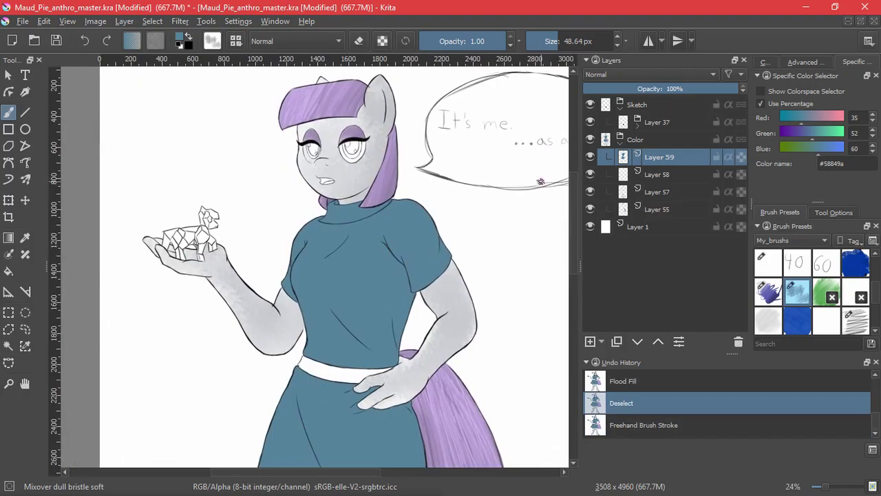
Put Layer 59 into its own group, select its opaque dress area, and add an empty paint layer above it.
key(ctrl+g)
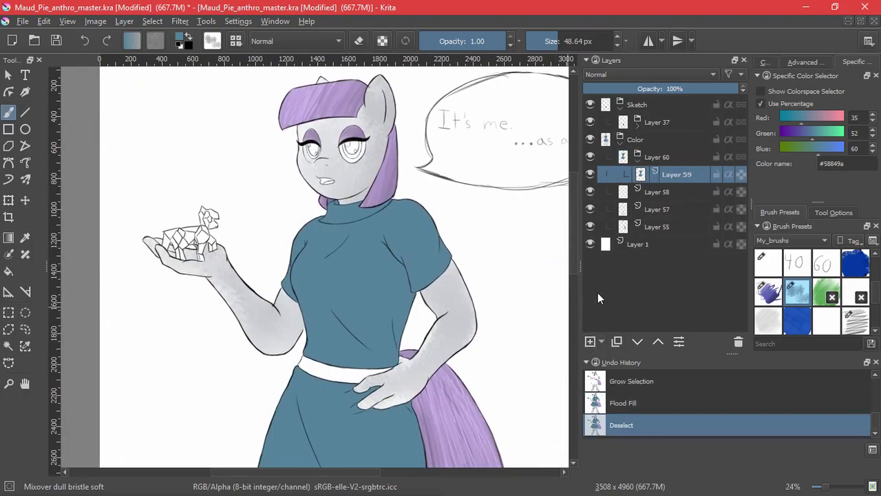
click(153, 21)
click(176, 201)
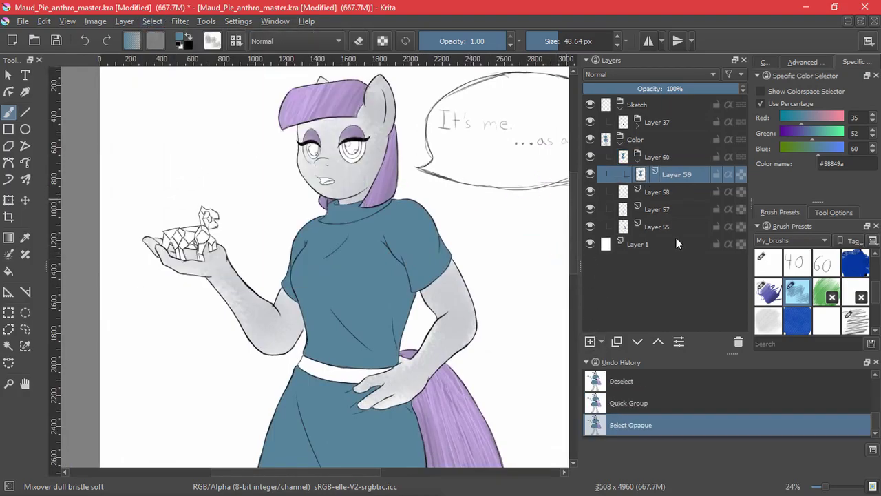
key(Insert)
Add a transparency mask to the dress group from the active dress selection.
click(653, 159)
click(602, 341)
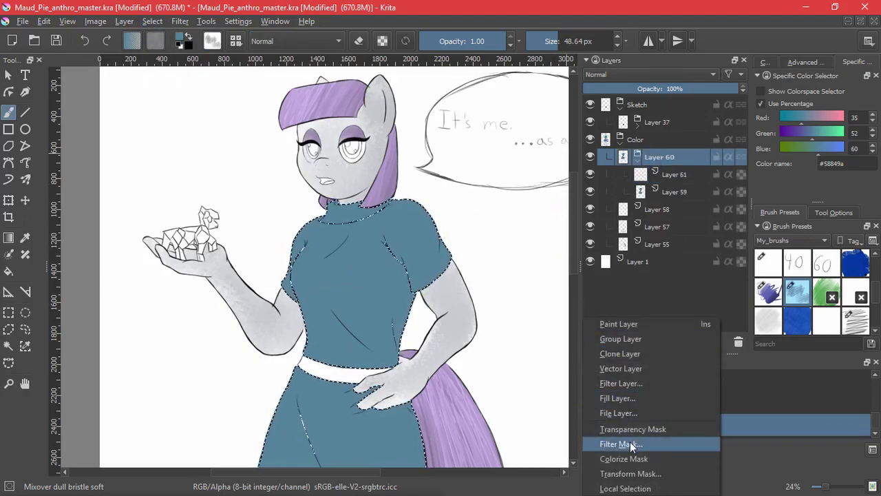
click(629, 441)
click(639, 399)
click(601, 341)
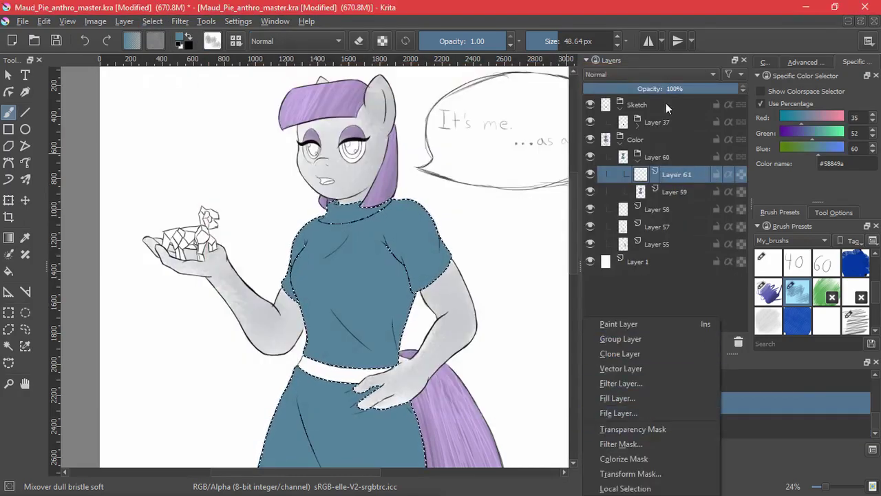
key(Escape)
click(602, 342)
click(630, 430)
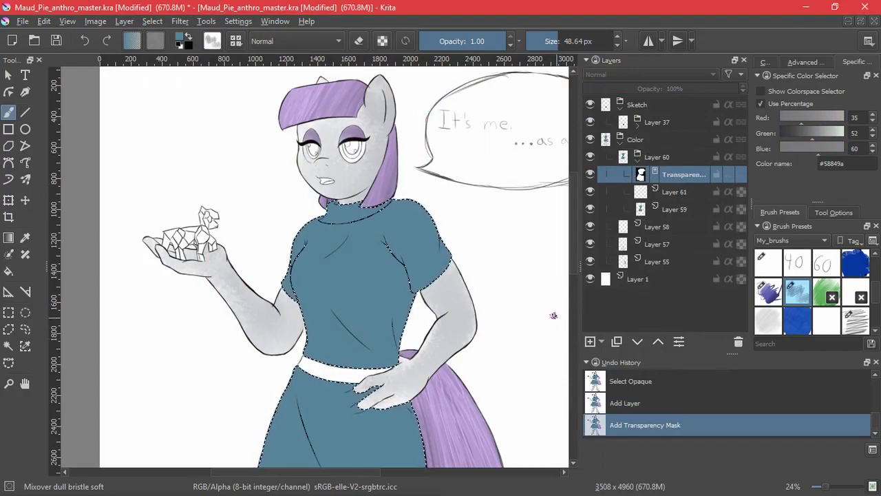
Deselect the dress area and set the blending mode of Layer 61 to Multiply.
key(ctrl+shift+a)
click(667, 192)
click(628, 74)
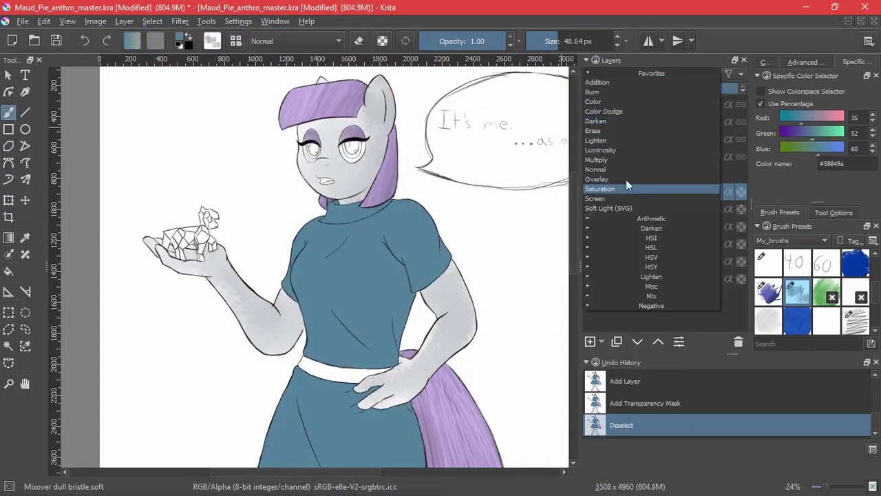
click(627, 162)
mouse_move(352, 289)
mouse_down()
mouse_move(397, 259)
mouse_move(396, 322)
mouse_move(323, 313)
mouse_up()
mouse_move(357, 241)
mouse_down()
mouse_move(376, 242)
mouse_move(310, 303)
mouse_move(372, 344)
mouse_move(426, 275)
mouse_move(387, 253)
mouse_up()
key(ctrl+z)
key(ctrl+z)
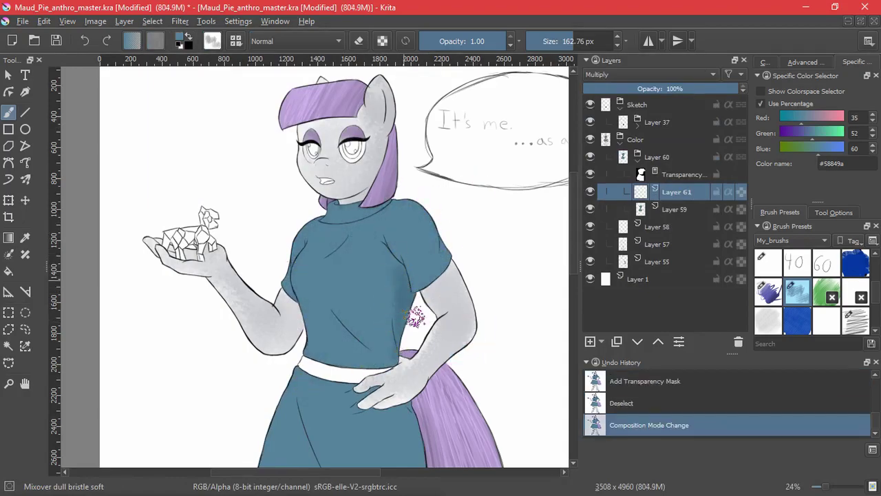
Shade the dress's bodice, sleeves and skirt on Layer 61 in blue #58849a with the soft bristle brush at 162.76 px.
mouse_move(345, 356)
mouse_down()
mouse_move(305, 291)
mouse_move(310, 234)
mouse_move(351, 331)
mouse_move(384, 219)
mouse_up()
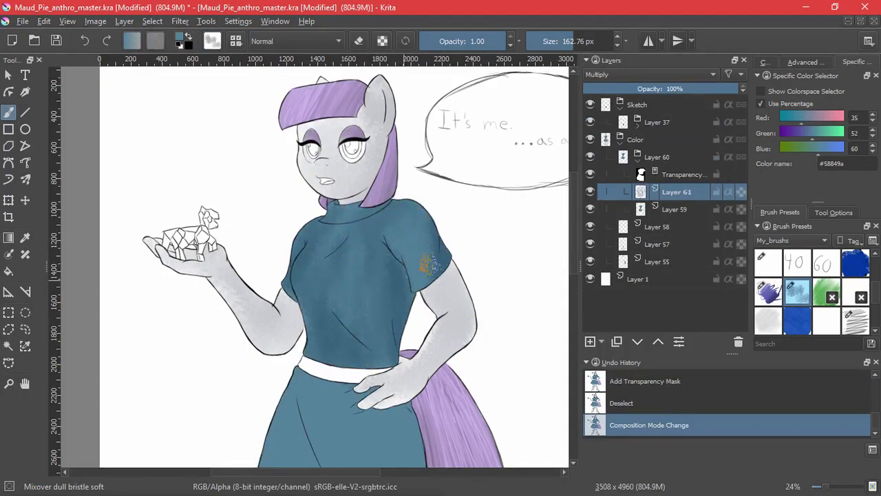
drag(407, 278, 413, 284)
drag(411, 385, 401, 204)
mouse_move(417, 360)
mouse_down()
mouse_move(385, 254)
mouse_move(332, 280)
mouse_move(364, 323)
mouse_move(274, 257)
mouse_up()
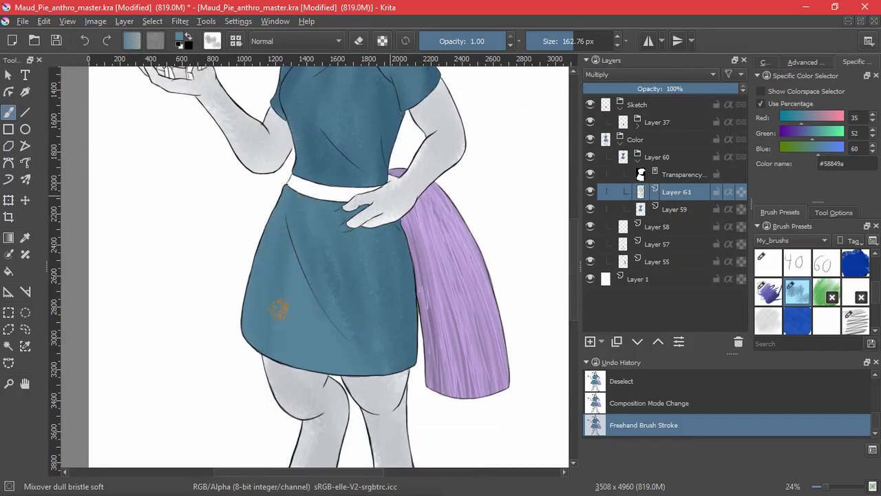
mouse_move(400, 322)
mouse_down()
mouse_move(403, 436)
mouse_move(429, 390)
mouse_up()
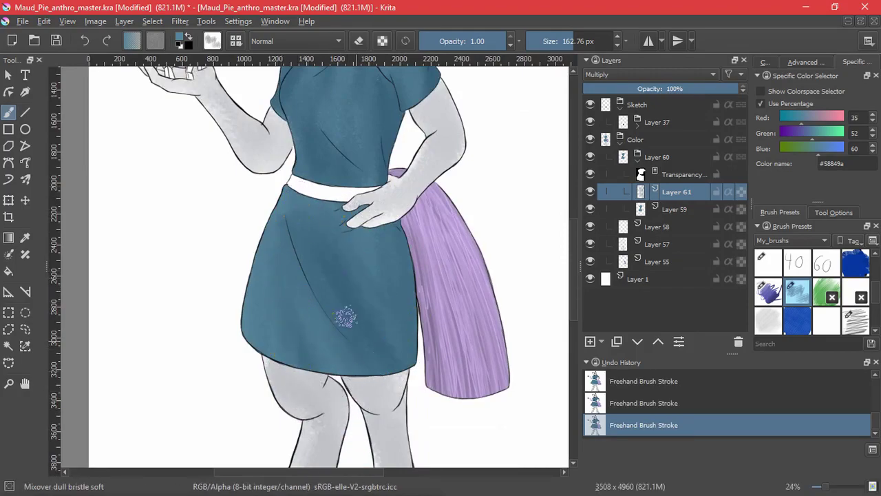
drag(402, 237, 401, 391)
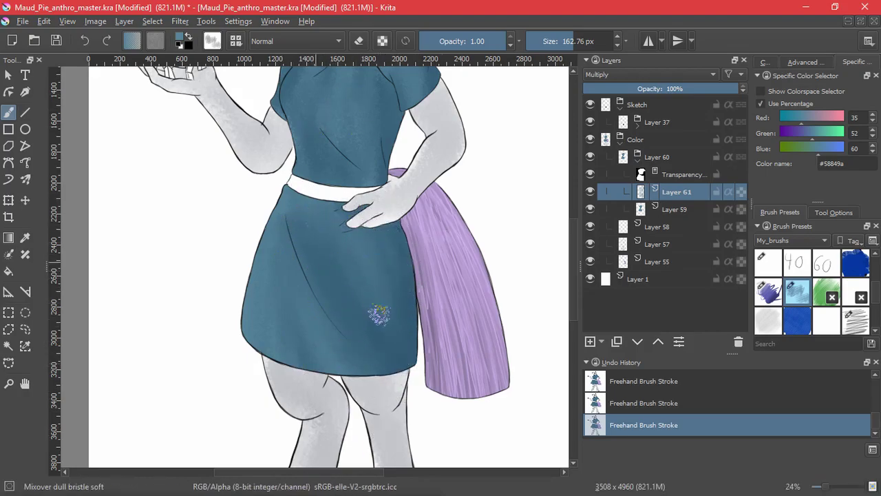
drag(363, 191, 362, 344)
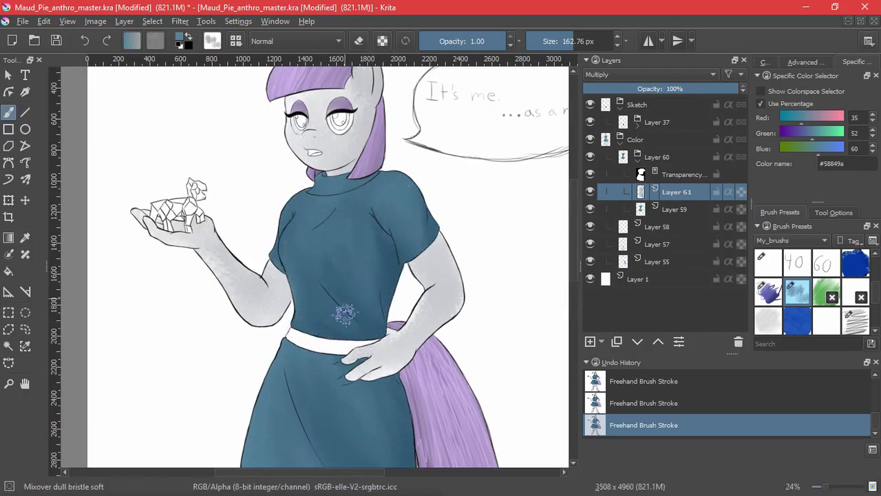
Add a paint layer above Layer 61 and set its blending mode to Screen.
click(589, 342)
click(651, 74)
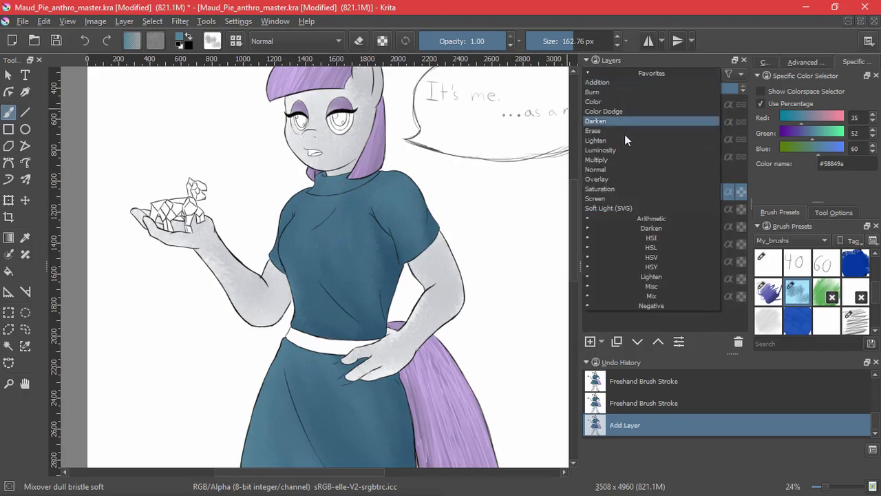
click(625, 131)
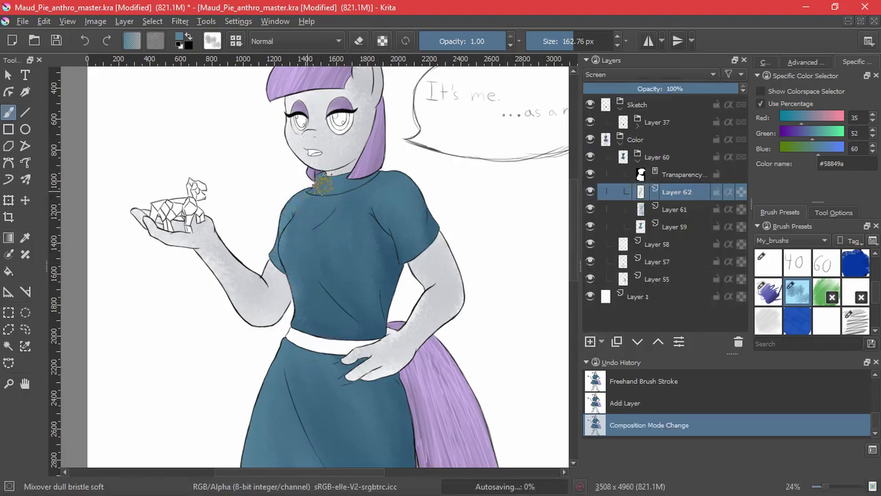
Paint soft highlights on the dress's bodice, sleeves and skirt on the Screen layer with the same bristle brush.
mouse_move(320, 185)
mouse_down()
mouse_move(309, 190)
mouse_move(328, 212)
mouse_up()
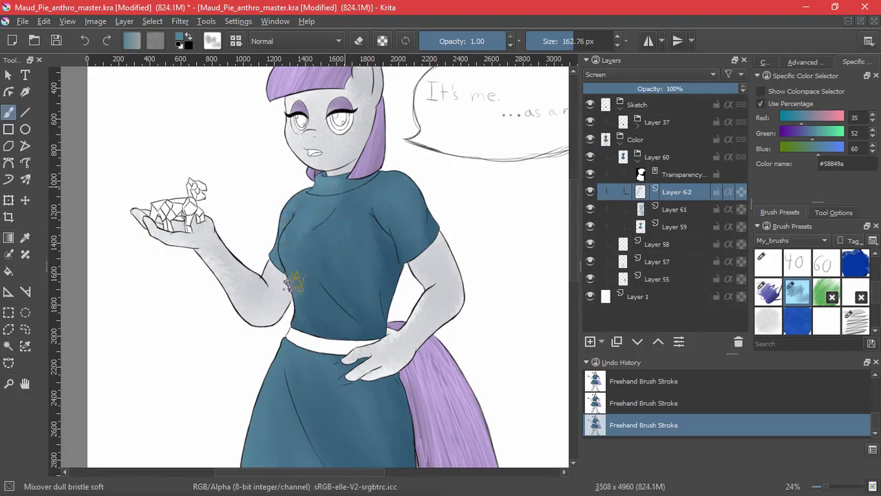
scroll(353, 202, down, 5)
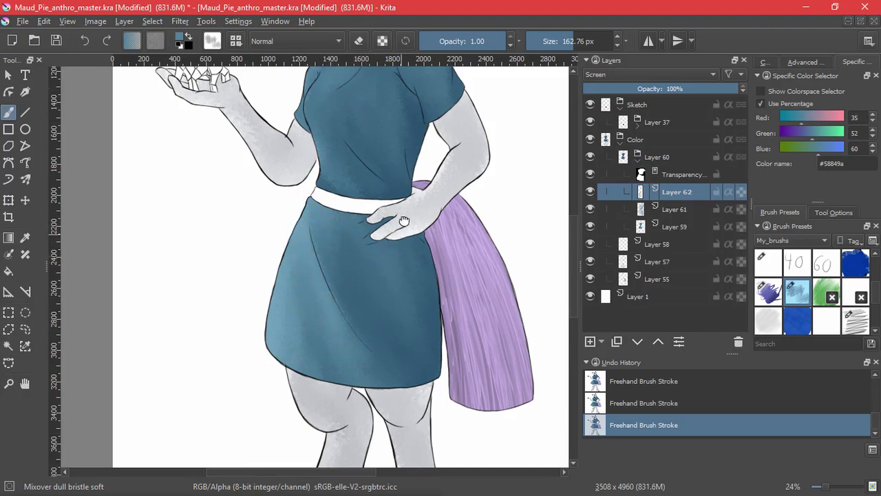
drag(404, 221, 400, 396)
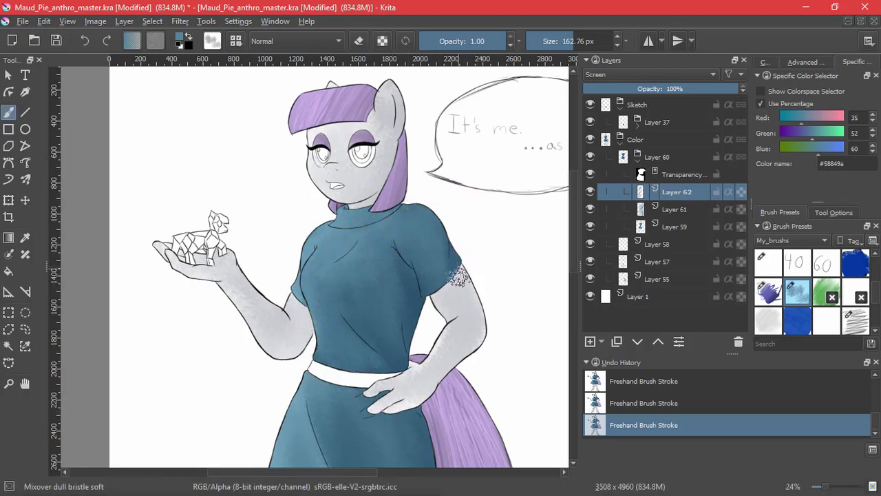
scroll(477, 182, down, 2)
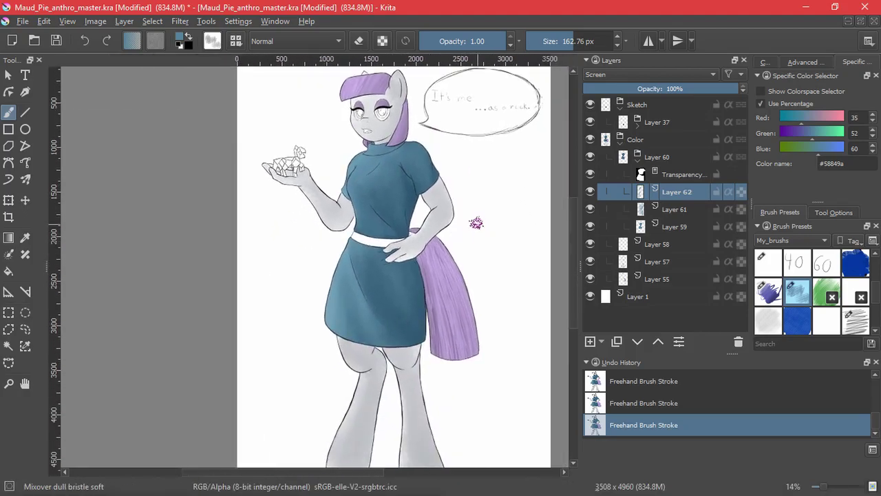
drag(477, 215, 491, 285)
scroll(465, 234, up, 6)
scroll(484, 174, down, 2)
drag(485, 173, 520, 344)
Collapse the dress group, identify the skin layer by toggling layer visibility, and select the opaque area of Layer 57.
click(641, 212)
click(637, 161)
click(590, 176)
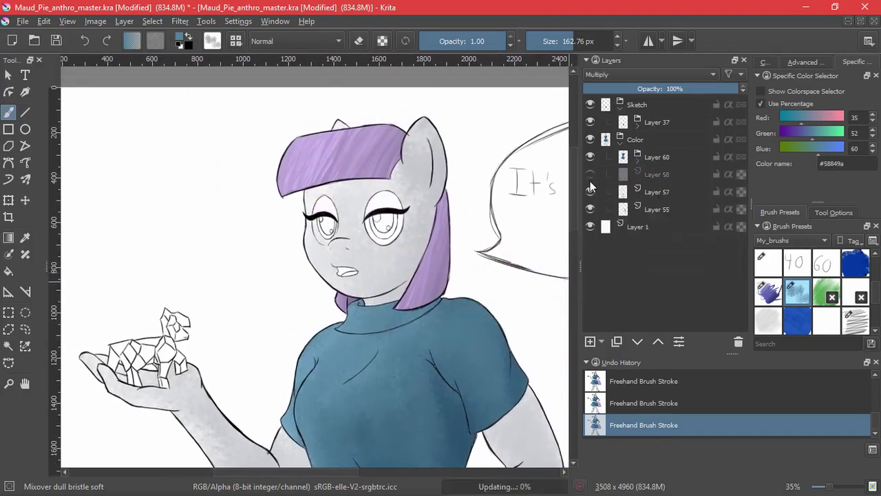
click(590, 178)
click(592, 191)
click(592, 191)
click(623, 194)
click(152, 21)
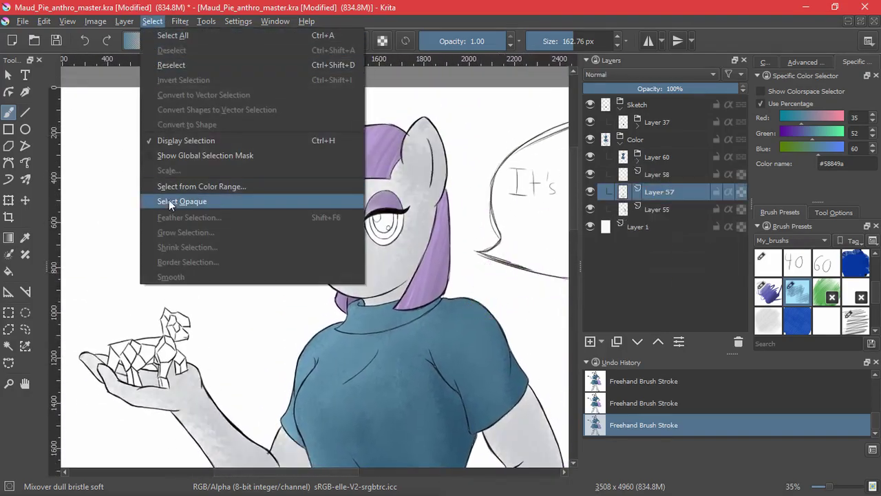
click(169, 200)
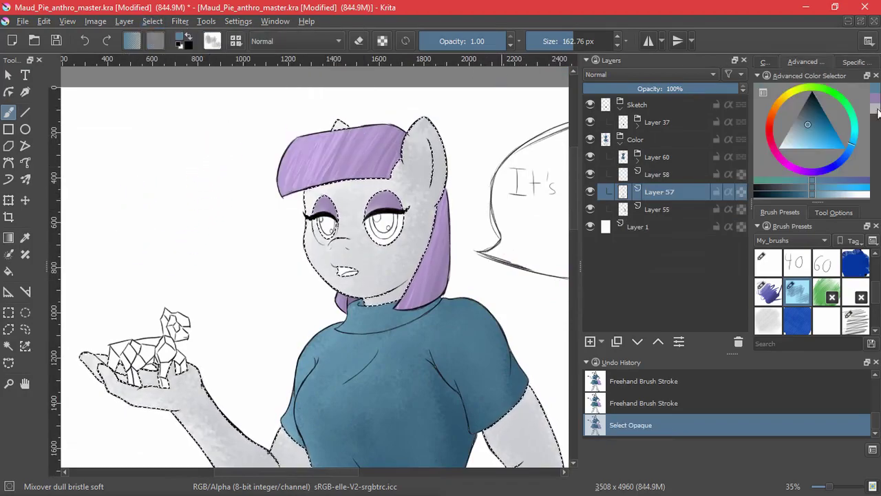
Flood-fill the selected skin area repeatedly with the light grey from the colour history.
key(f)
click(409, 267)
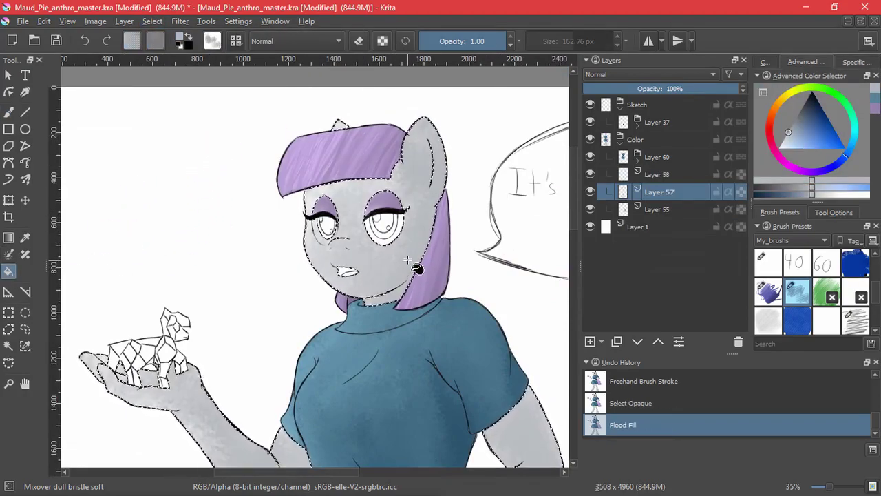
click(830, 213)
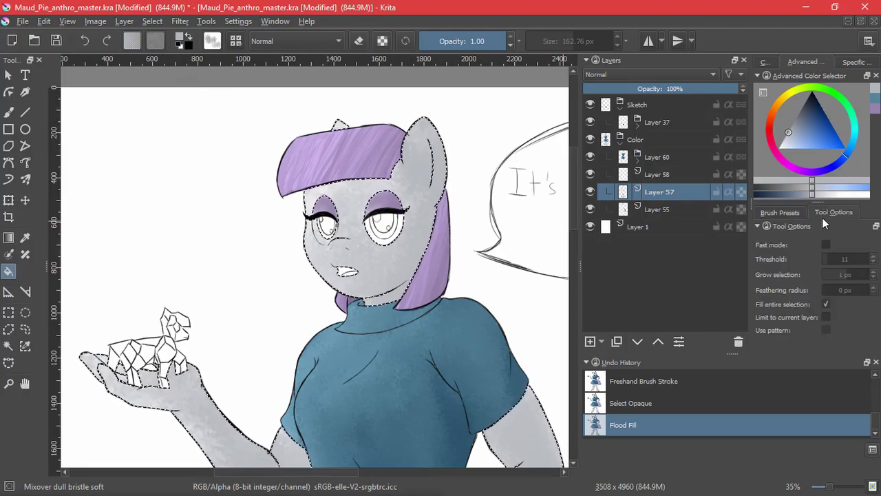
click(407, 199)
click(437, 157)
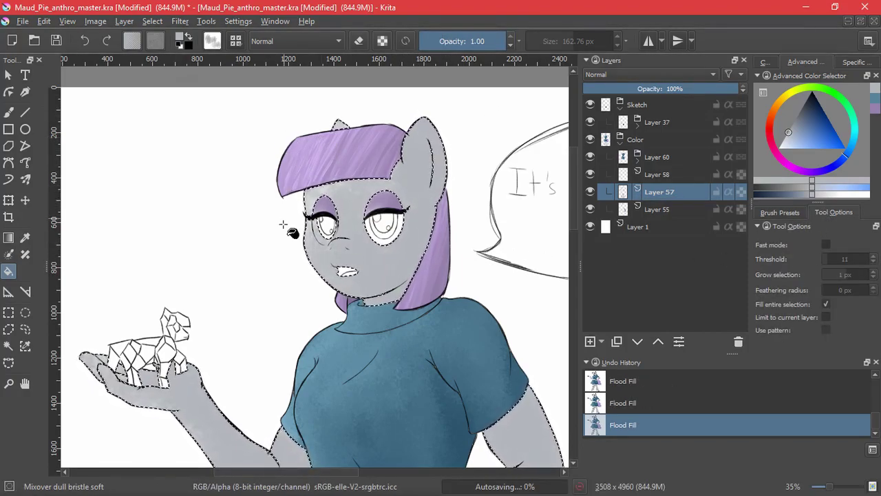
Cover the leftover texture on the selected skin with grey strokes over the arms and legs, using Ink brush 25 2 at up to 133.45 px.
scroll(295, 255, down, 2)
drag(303, 289, 329, 248)
key(b)
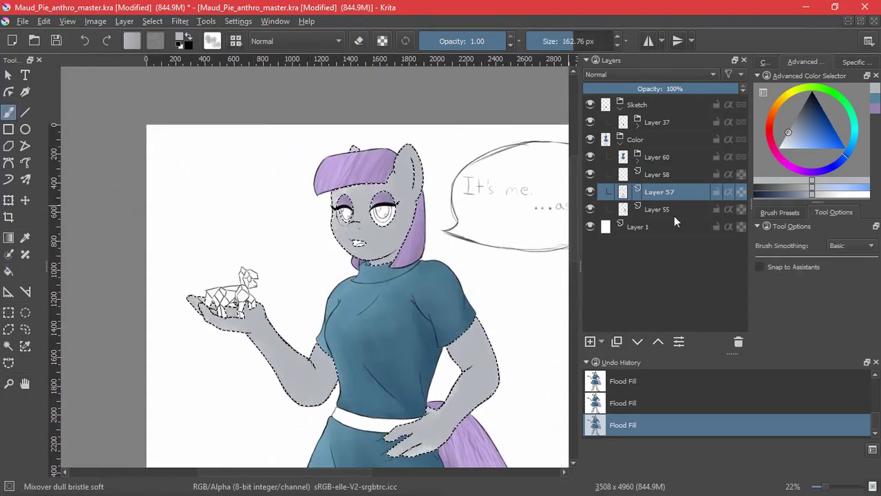
click(780, 212)
shift+drag(342, 172, 370, 172)
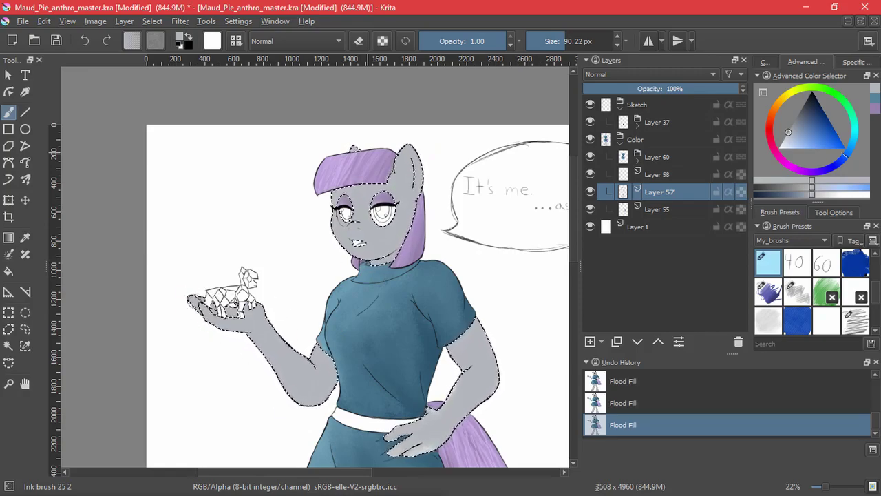
drag(448, 363, 385, 315)
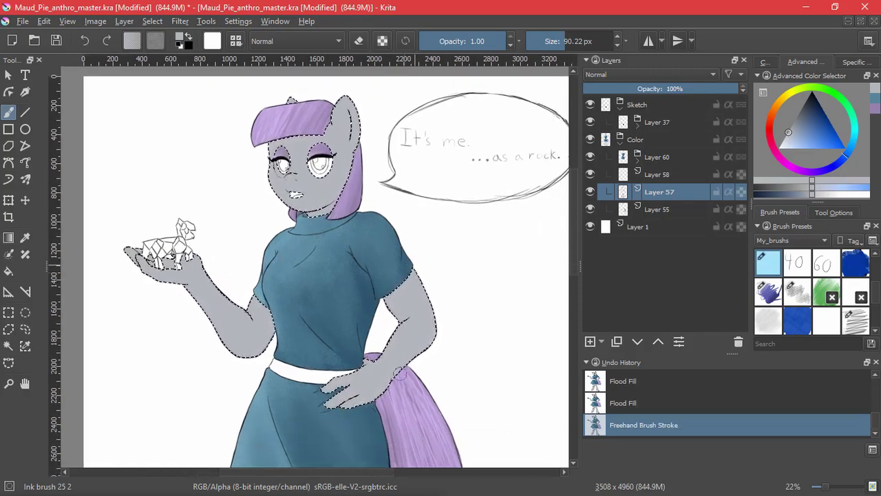
drag(400, 374, 421, 358)
drag(289, 455, 305, 272)
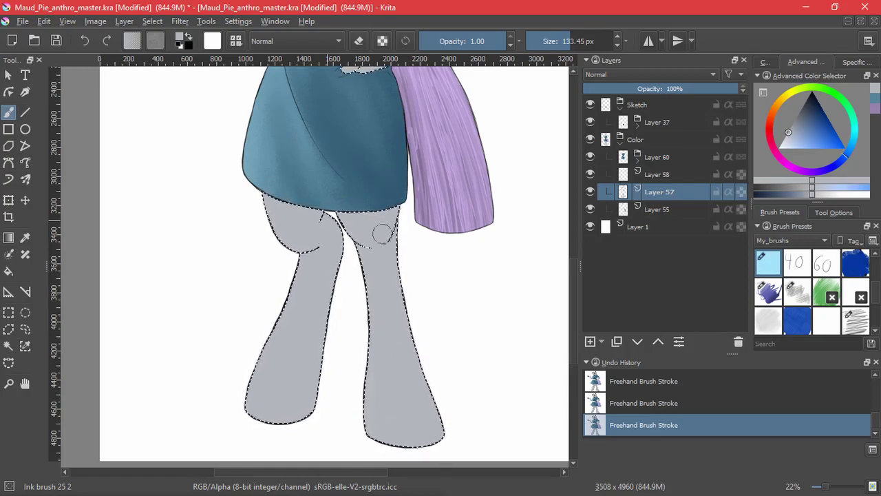
drag(360, 202, 349, 475)
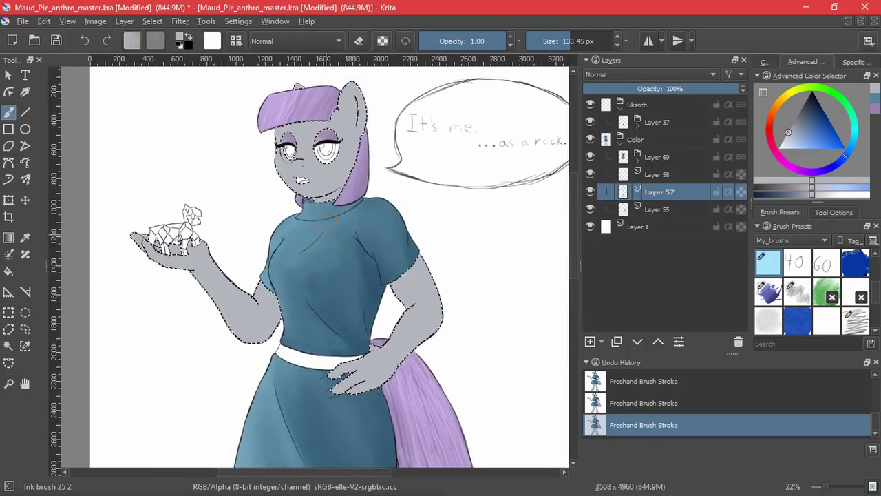
Put Layer 57 into its own group, try a transparency mask from the current skin selection, and undo the mask.
key(ctrl+g)
click(652, 194)
click(601, 342)
click(633, 429)
click(649, 228)
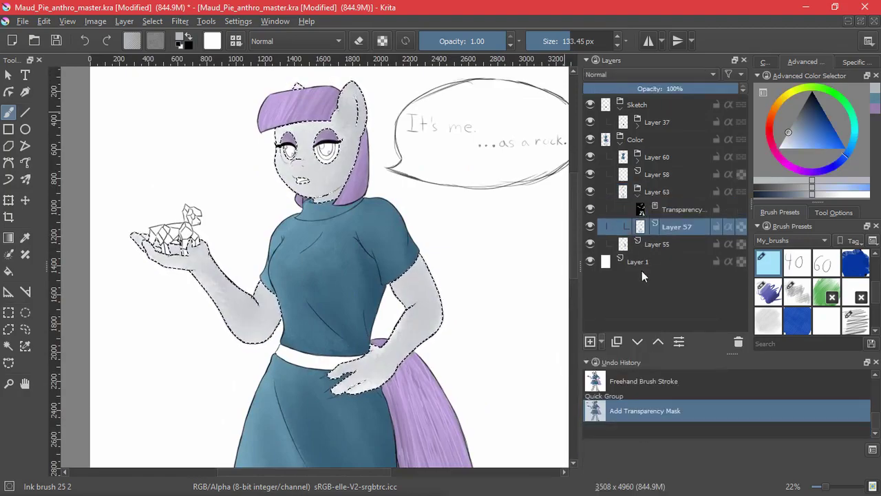
key(ctrl+z)
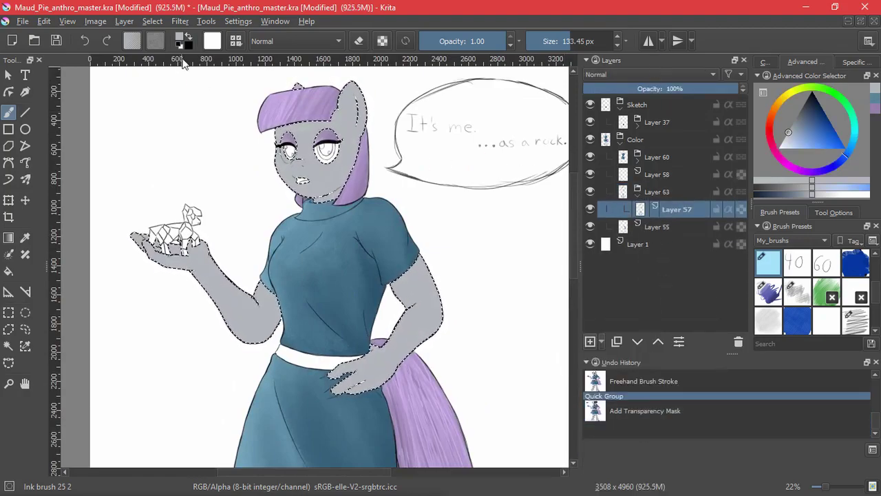
Renew the selection from the skin's opaque pixels, add a transparency mask from it to the Layer 63 group, and deselect.
click(152, 21)
click(164, 50)
click(152, 22)
click(191, 201)
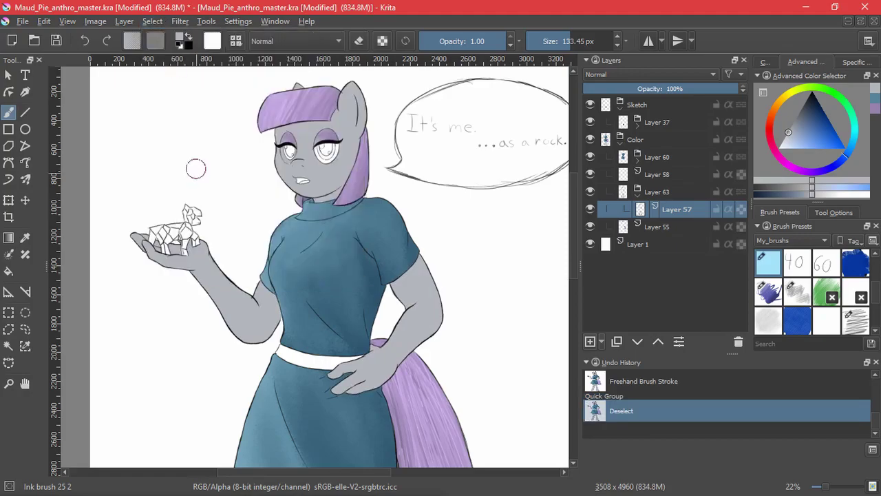
click(601, 341)
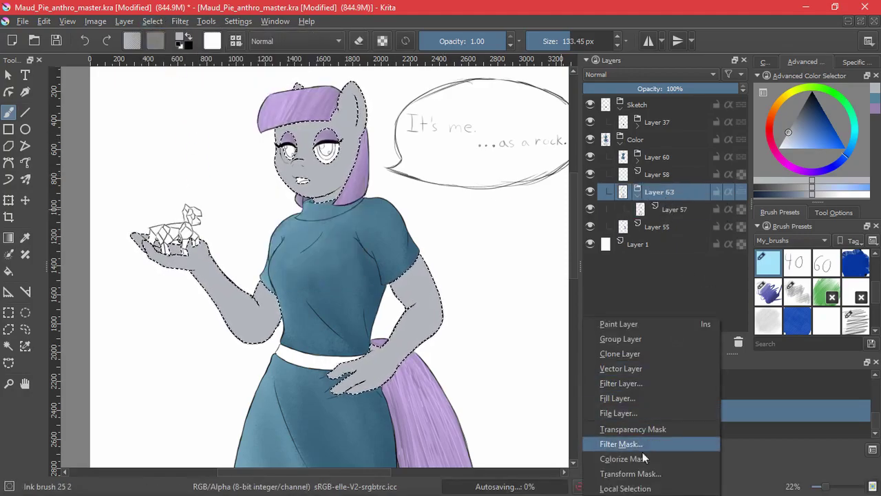
click(633, 429)
click(152, 21)
click(164, 50)
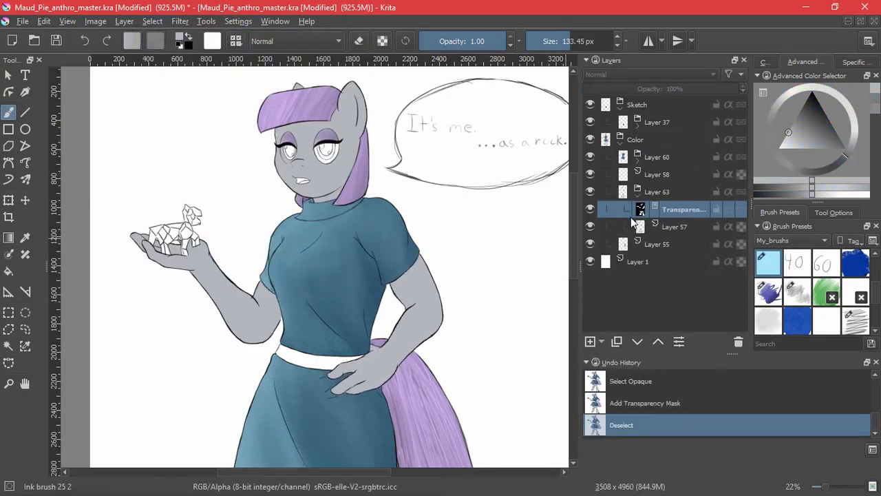
Set the painting colour to white and try a stroke on the skin group's transparency mask near the chin.
scroll(370, 344, up, 4)
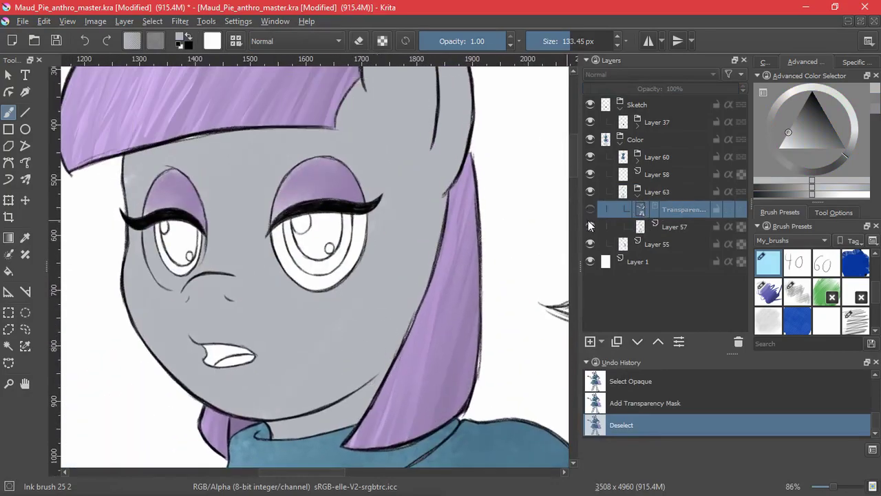
click(179, 46)
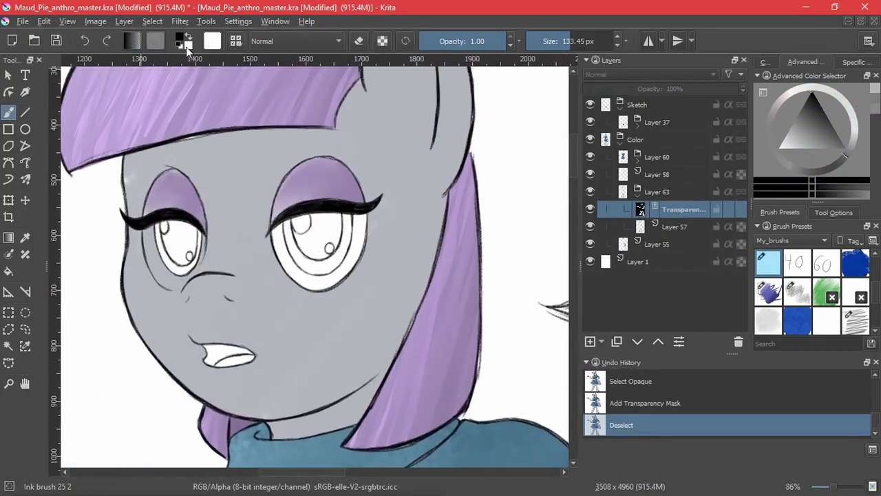
click(188, 38)
drag(255, 389, 258, 388)
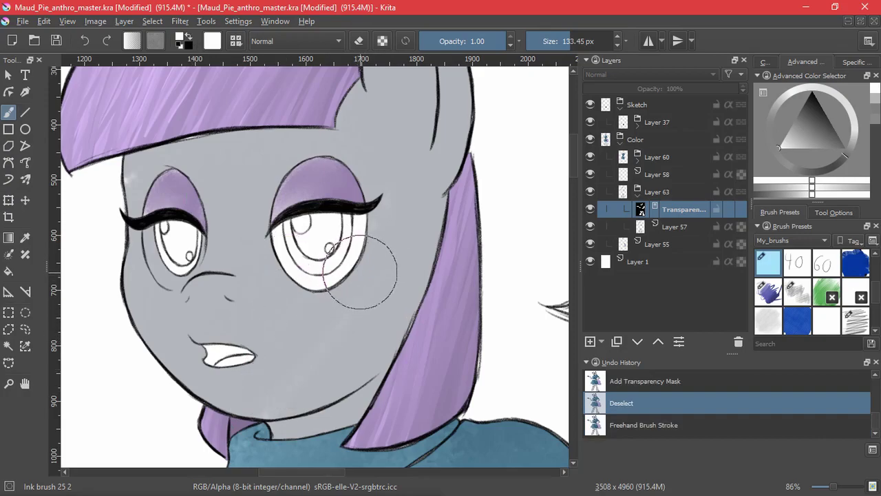
Choose the bristle soft Smug preset at 25 px and touch up the face area of the skin mask in white.
scroll(827, 275, up, 2)
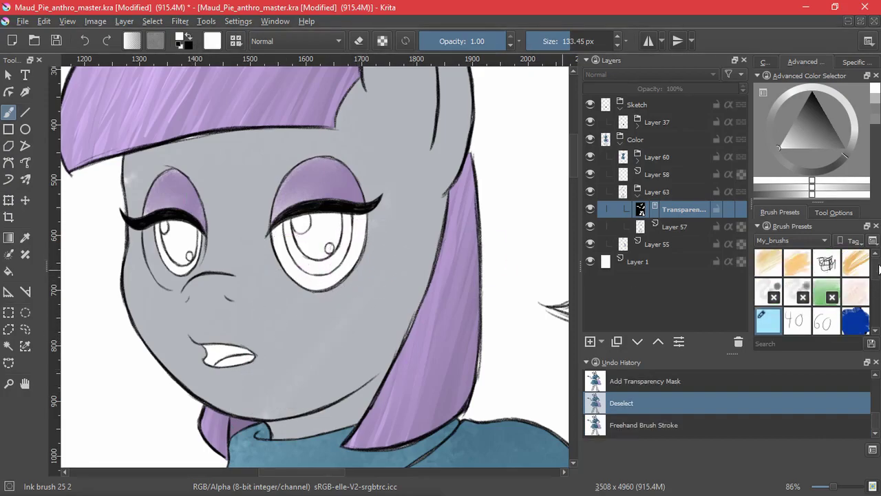
click(827, 263)
drag(259, 416, 269, 400)
key(ctrl+z)
drag(335, 305, 241, 273)
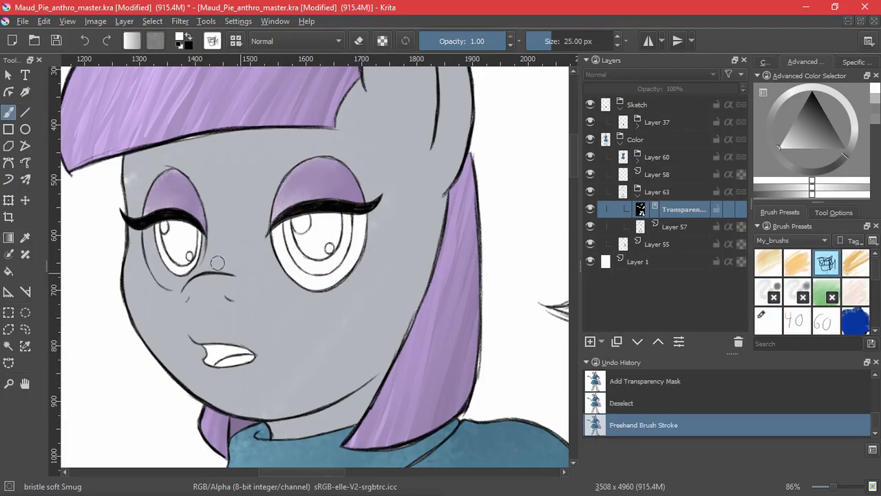
Add an empty paint layer above Layer 57 inside the skin group.
click(665, 227)
click(590, 341)
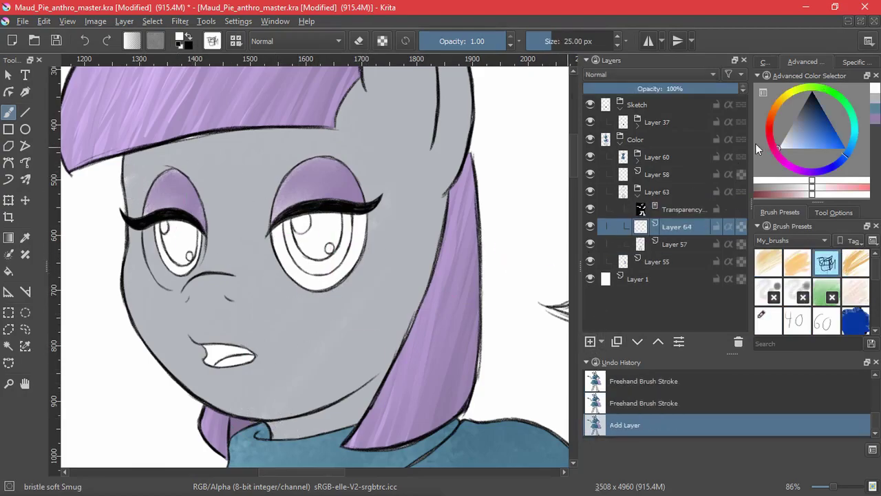
Pick up the skin's grey, choose the Mixover dull bristle soft brush preset, and set Layer 64's blending mode to Multiply.
drag(381, 294, 428, 216)
key(ctrl+z)
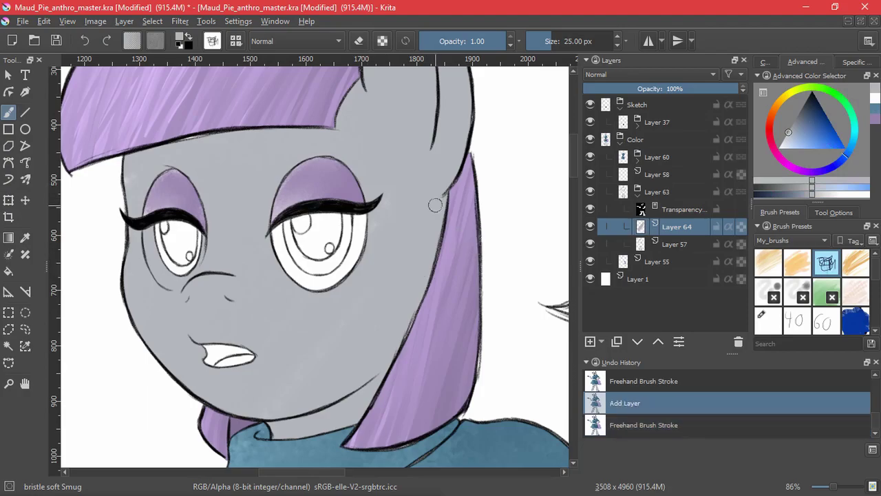
drag(521, 293, 521, 385)
scroll(854, 284, down, 3)
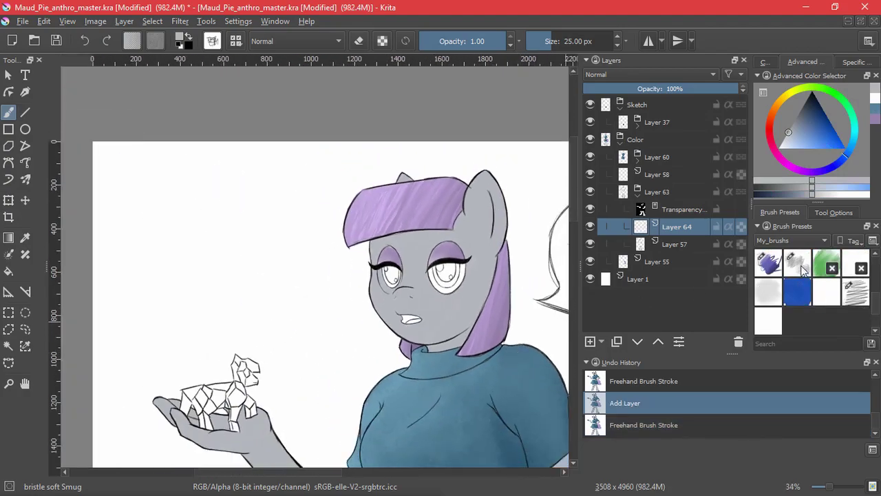
click(800, 266)
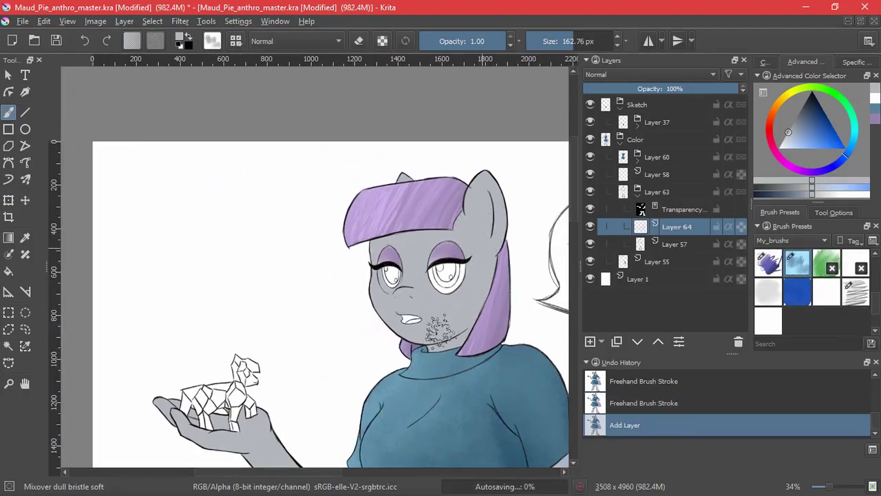
click(640, 74)
click(632, 160)
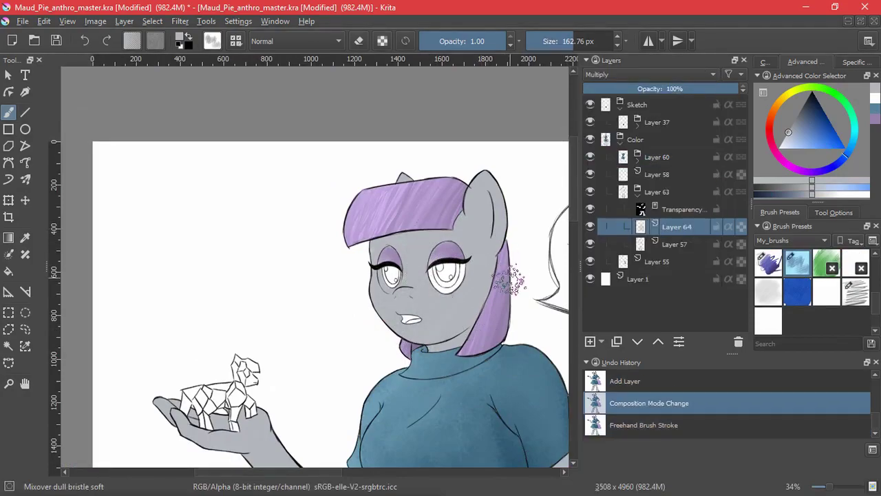
Shade the ear, cheek, jaw and forehead on the Multiply layer in grey with a brush of about 163 px.
scroll(510, 279, up, 3)
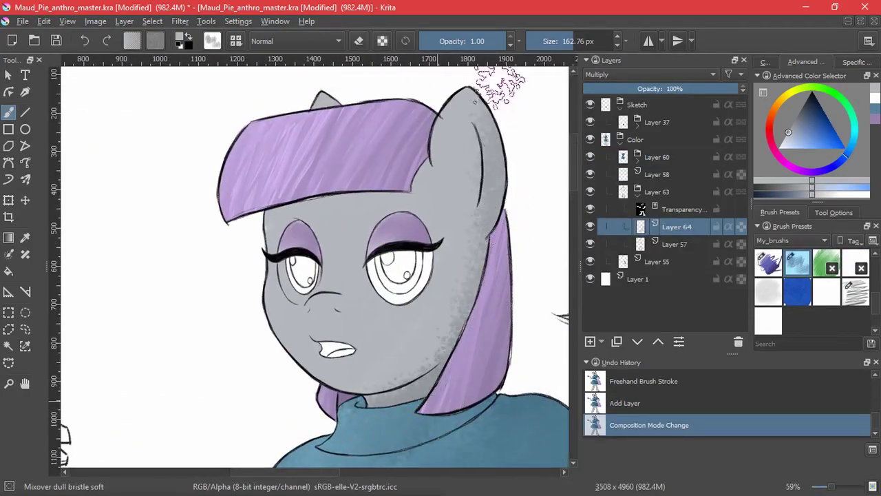
mouse_move(499, 86)
mouse_down()
mouse_move(474, 172)
mouse_move(490, 269)
mouse_move(440, 372)
mouse_up()
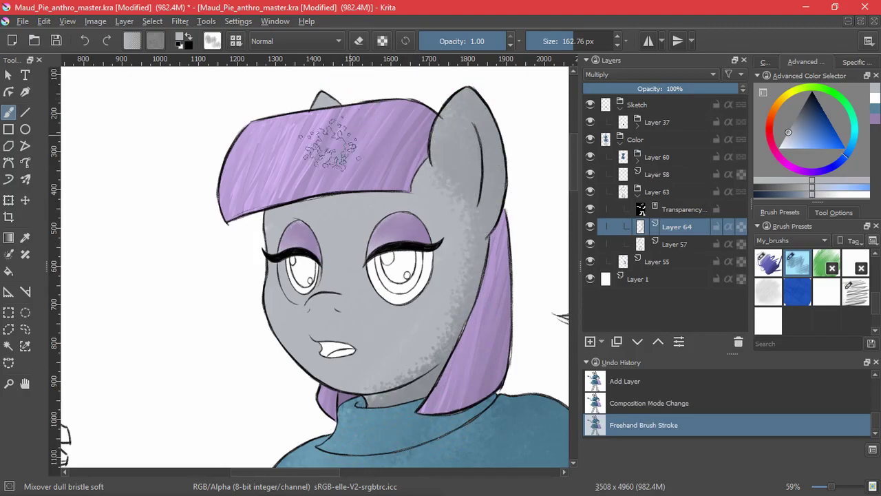
drag(433, 157, 386, 368)
drag(463, 246, 471, 293)
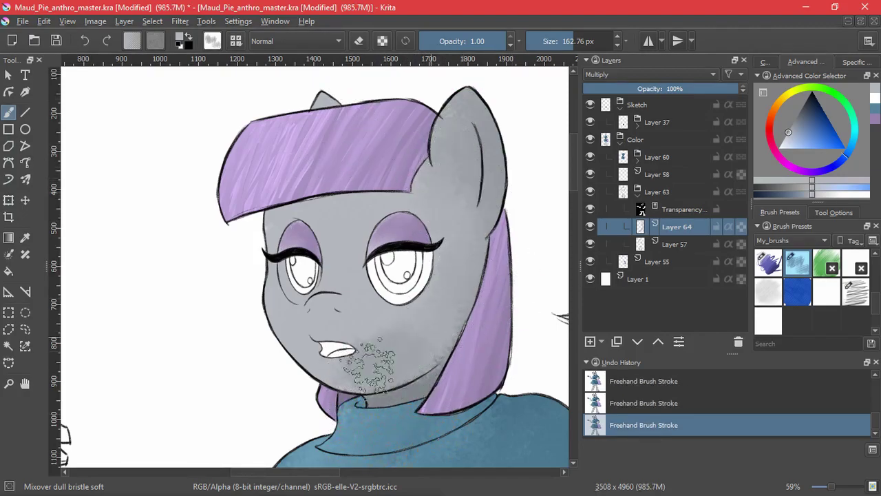
mouse_move(372, 364)
mouse_down()
mouse_move(428, 310)
mouse_move(310, 362)
mouse_move(281, 190)
mouse_move(385, 185)
mouse_move(310, 196)
mouse_move(337, 224)
mouse_move(447, 220)
mouse_up()
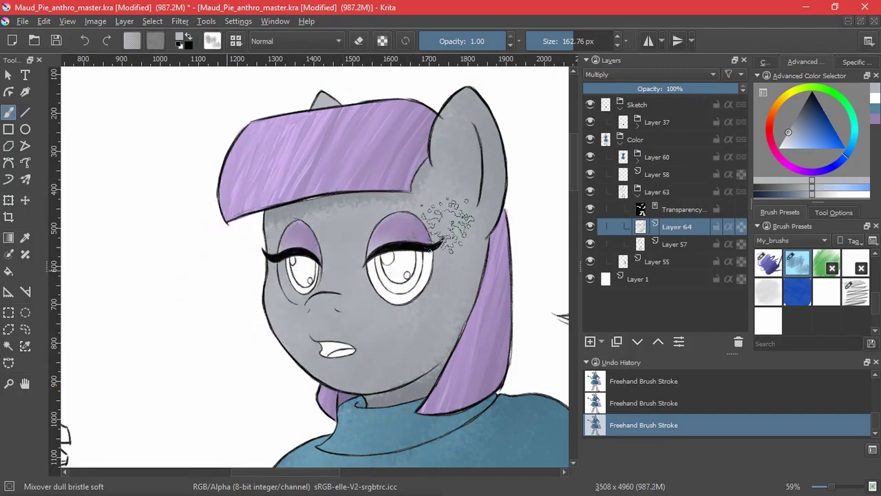
Reduce the brush to about 71 px and smooth the shading on the ear and beneath the fringe.
mouse_move(398, 390)
mouse_down()
mouse_move(345, 421)
mouse_move(423, 274)
mouse_move(385, 273)
mouse_up()
drag(498, 219, 382, 437)
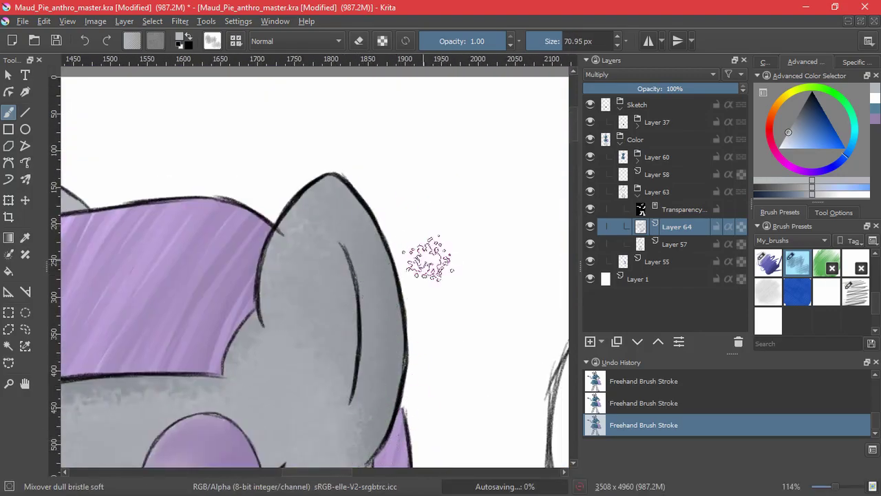
scroll(426, 234, down, 5)
scroll(314, 157, up, 3)
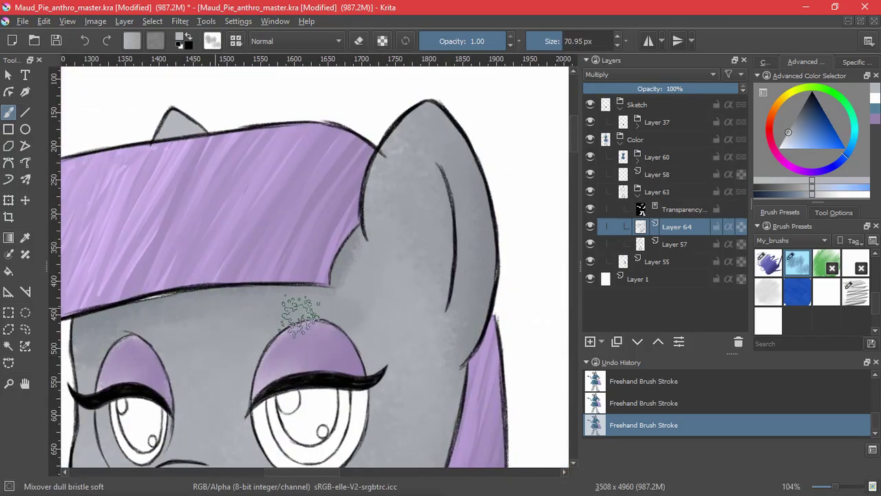
Set the brush to about 121 px and shade the raised arm, the arm resting on the hip, and both hands.
scroll(378, 287, down, 5)
drag(324, 379, 326, 326)
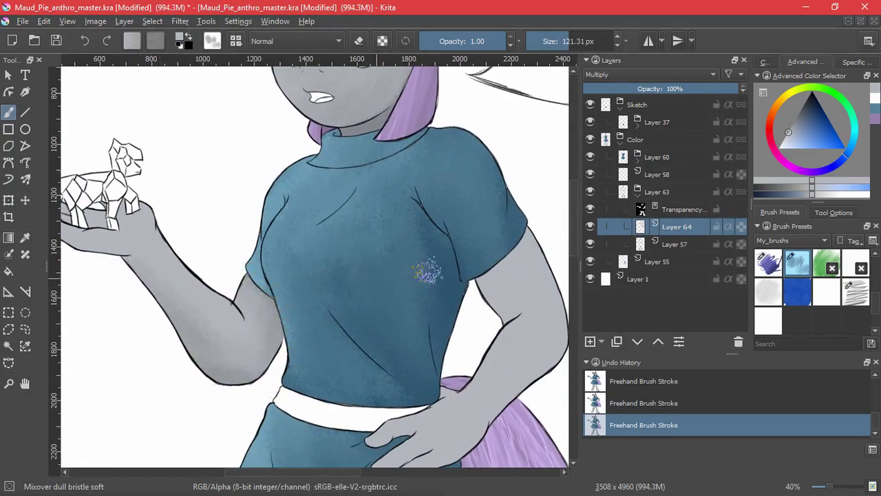
mouse_move(517, 244)
mouse_down()
mouse_move(482, 285)
mouse_move(527, 249)
mouse_up()
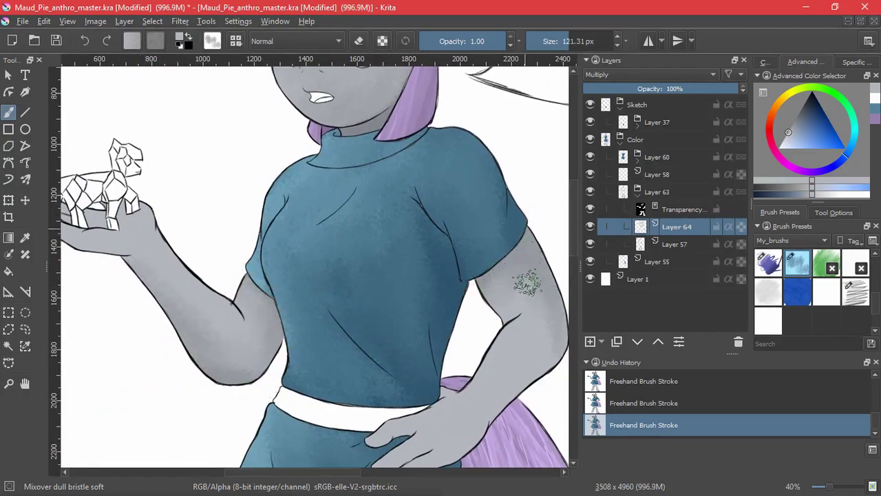
drag(527, 386, 482, 236)
mouse_move(520, 190)
mouse_down()
mouse_move(399, 319)
mouse_move(350, 329)
mouse_up()
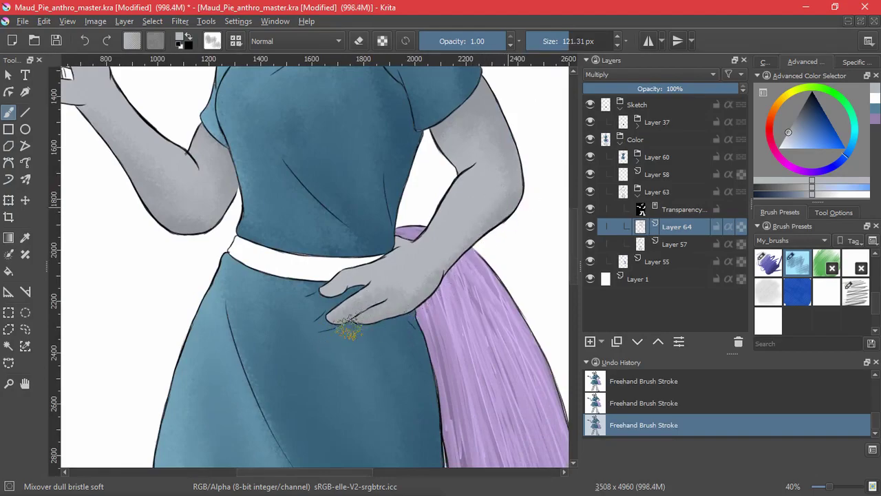
drag(488, 224, 436, 263)
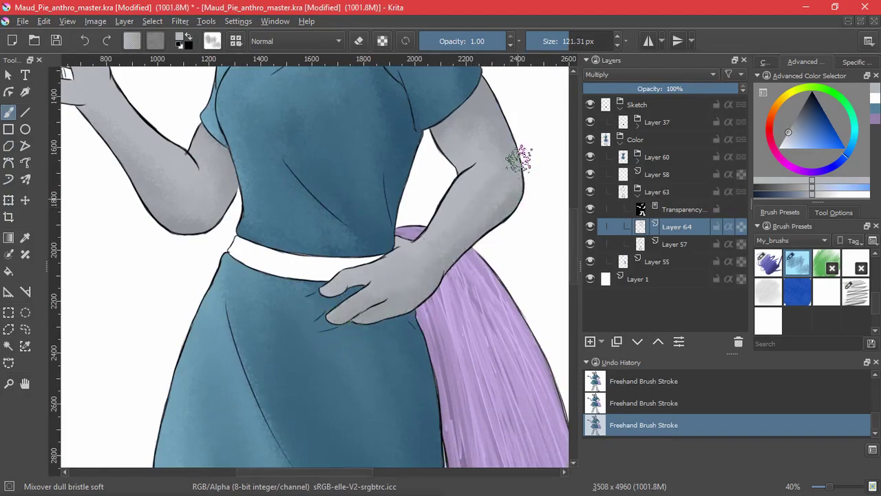
mouse_move(195, 317)
mouse_down()
mouse_move(363, 489)
mouse_move(349, 495)
mouse_up()
mouse_move(235, 320)
mouse_down()
mouse_move(308, 383)
mouse_move(294, 391)
mouse_up()
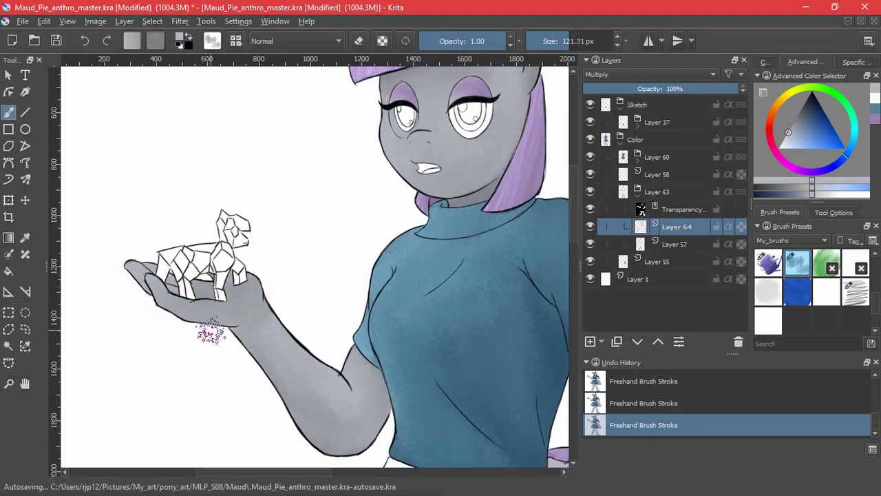
Shade the bent leg in grey from the thigh below the dress hem past the knee to the hoof.
scroll(458, 312, down, 3)
drag(458, 312, 351, 263)
scroll(350, 263, up, 2)
mouse_move(273, 277)
mouse_down()
mouse_move(214, 265)
mouse_move(297, 306)
mouse_move(268, 324)
mouse_up()
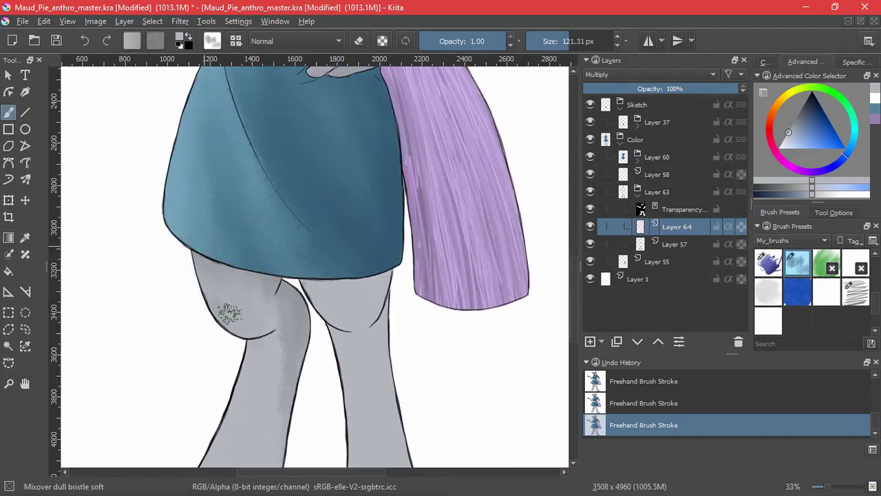
drag(212, 276, 234, 309)
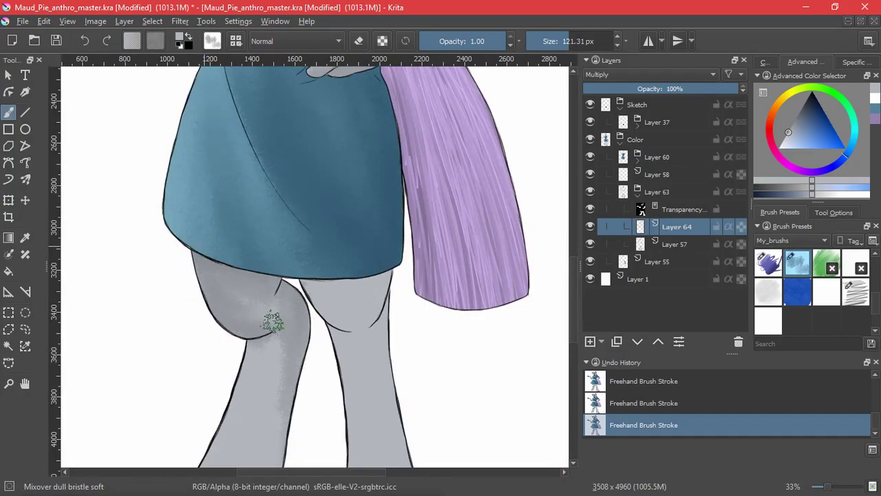
drag(288, 406, 304, 287)
mouse_move(303, 310)
mouse_down()
mouse_move(289, 372)
mouse_move(274, 263)
mouse_move(279, 335)
mouse_move(231, 399)
mouse_up()
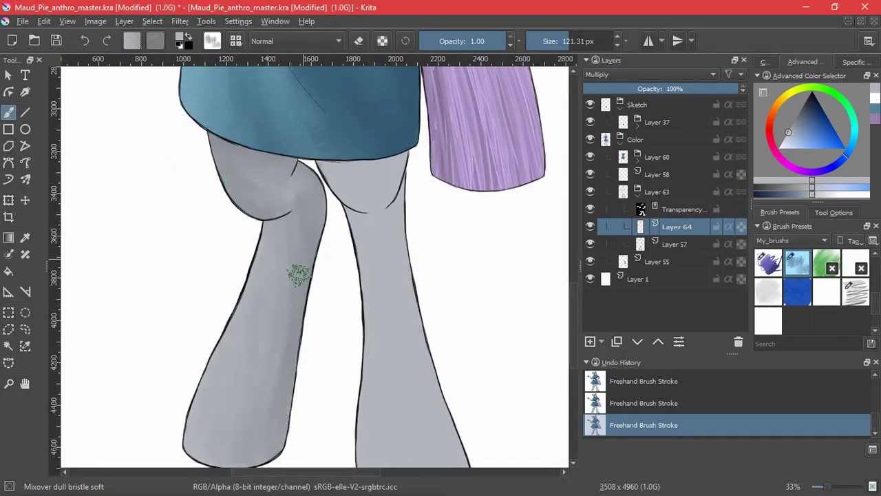
drag(298, 274, 267, 463)
Shade the straight leg in grey from the thigh below the hem to the base of the hoof.
mouse_move(303, 177)
mouse_down()
mouse_move(409, 142)
mouse_move(413, 167)
mouse_move(358, 198)
mouse_up()
mouse_move(425, 233)
mouse_down()
mouse_move(387, 281)
mouse_move(423, 354)
mouse_move(400, 367)
mouse_move(393, 284)
mouse_up()
mouse_move(415, 397)
mouse_down()
mouse_move(350, 246)
mouse_move(407, 371)
mouse_up()
mouse_move(408, 372)
mouse_down()
mouse_move(353, 235)
mouse_move(319, 239)
mouse_up()
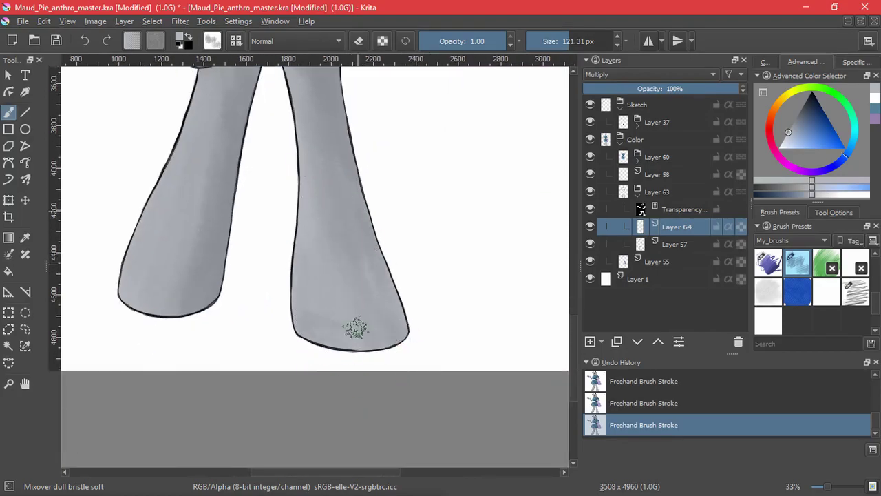
mouse_move(356, 329)
mouse_down()
mouse_move(404, 311)
mouse_move(366, 324)
mouse_up()
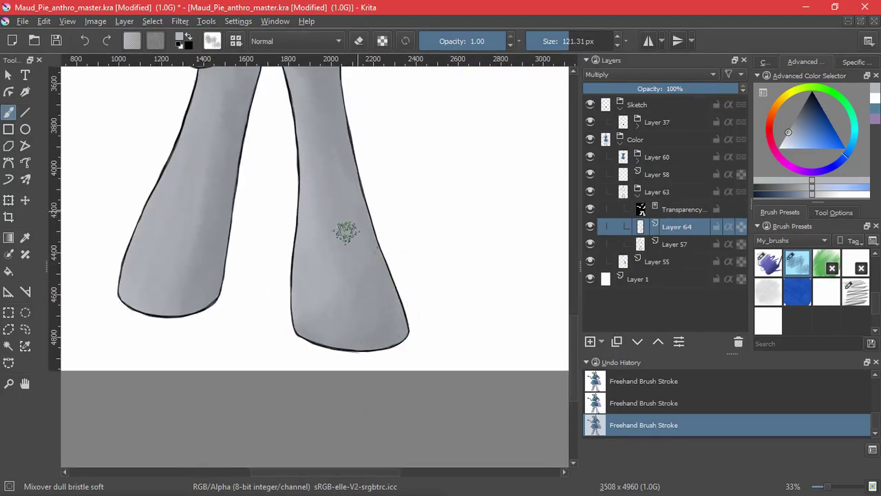
Add a paint layer above Layer 64 in the skin group and set its blending mode to Screen.
scroll(301, 201, down, 4)
drag(350, 197, 365, 360)
scroll(329, 228, up, 2)
click(590, 341)
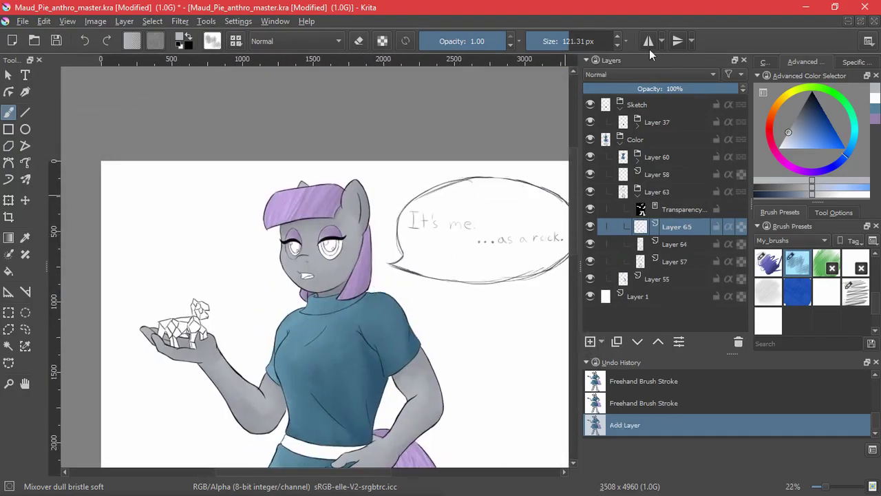
click(643, 74)
click(618, 190)
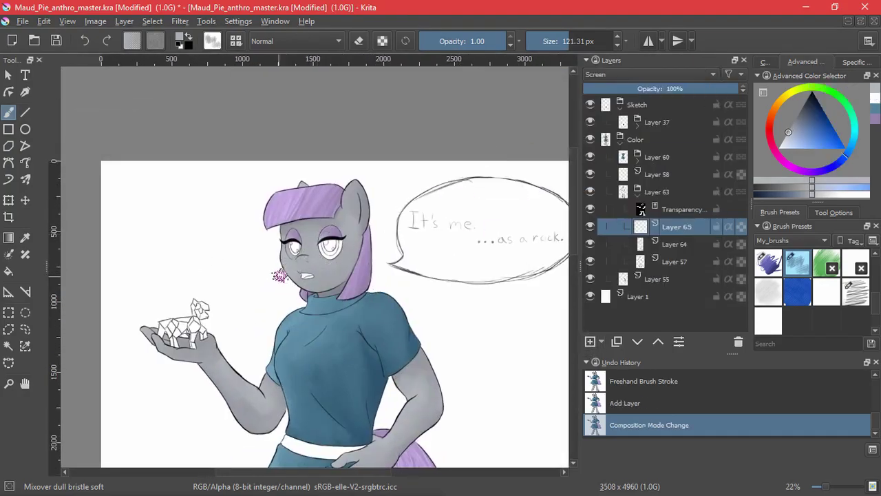
Paint highlights on the face and ear on the Screen layer with a brush of about 67 px.
drag(324, 269, 311, 272)
key(ctrl+z)
scroll(311, 208, up, 3)
mouse_move(237, 360)
mouse_down()
mouse_move(227, 360)
mouse_move(246, 321)
mouse_move(291, 354)
mouse_move(287, 320)
mouse_up()
mouse_move(286, 321)
mouse_down()
mouse_move(238, 291)
mouse_move(240, 333)
mouse_move(325, 419)
mouse_move(301, 400)
mouse_up()
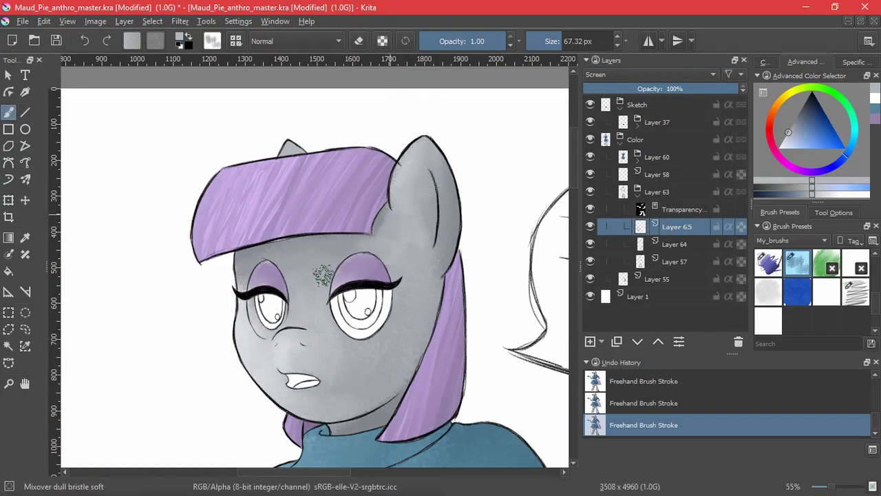
Highlight the raised hand and both arms, enlarging the brush to about 109 px for the arm on the hip.
scroll(389, 401, down, 2)
drag(366, 436, 499, 243)
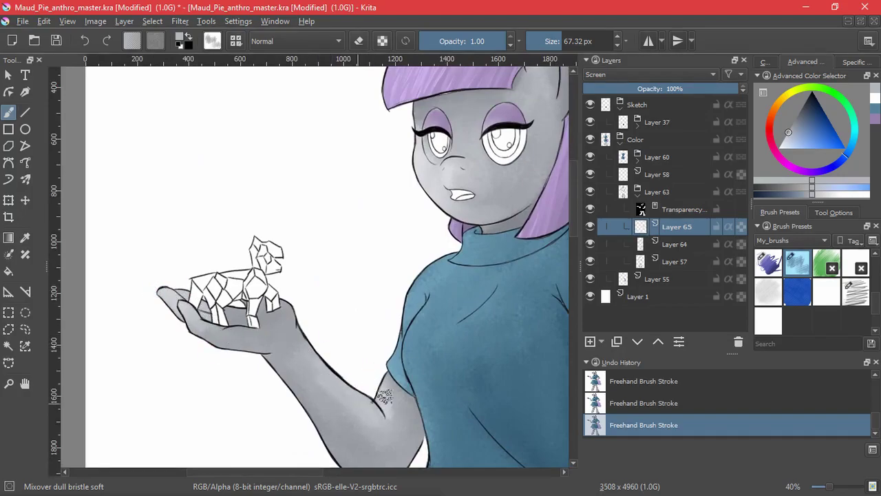
drag(440, 425, 283, 300)
drag(438, 307, 457, 308)
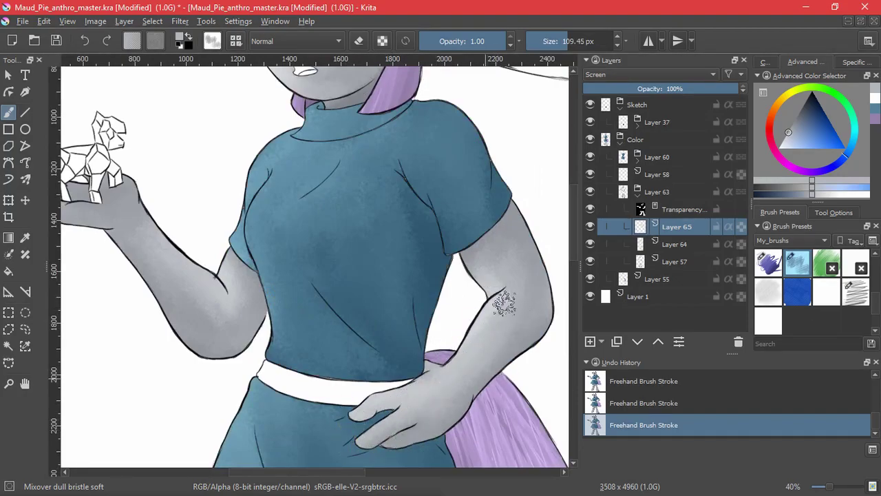
Paint highlights down both legs and hooves on the Screen layer with the brush at about 109 px.
scroll(374, 362, down, 2)
drag(342, 432, 359, 56)
mouse_move(329, 265)
mouse_down()
mouse_move(291, 362)
mouse_move(301, 413)
mouse_up()
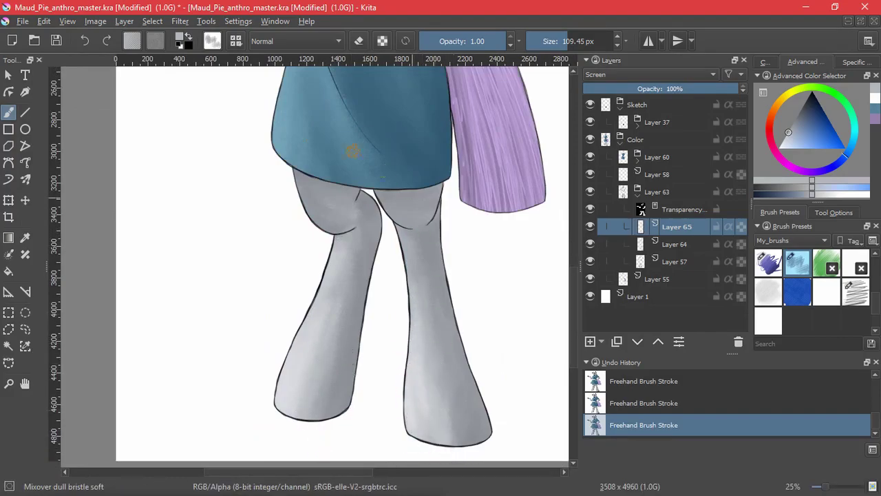
Reduce the brush to about 49 px, touch up the face highlights, and fit the whole page in view.
drag(353, 152, 364, 441)
drag(334, 251, 314, 398)
drag(312, 240, 316, 191)
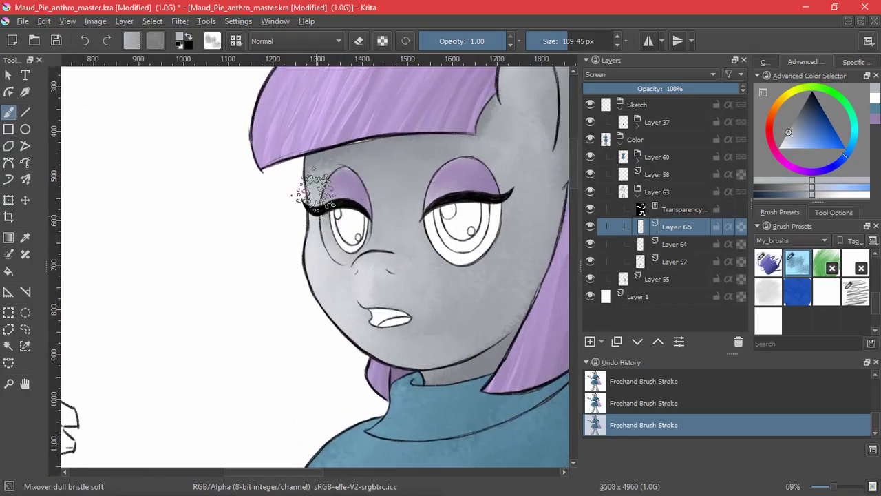
shift+drag(413, 185, 390, 185)
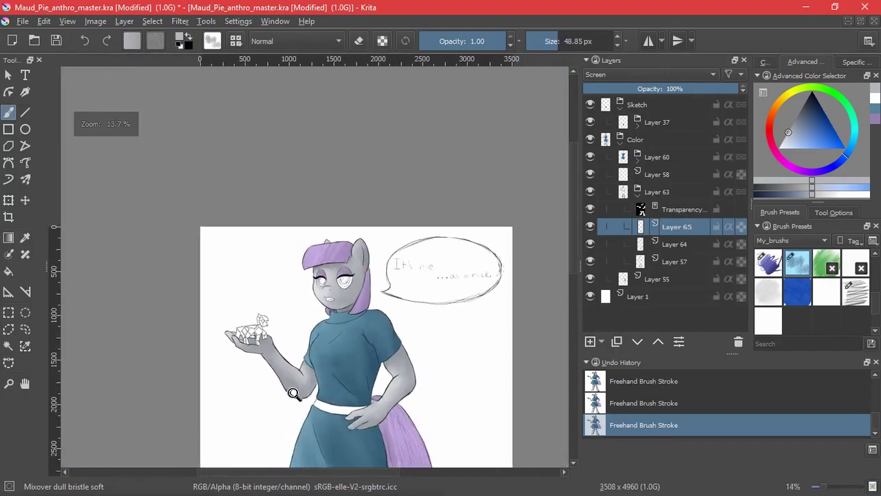
drag(292, 393, 294, 402)
drag(296, 400, 319, 331)
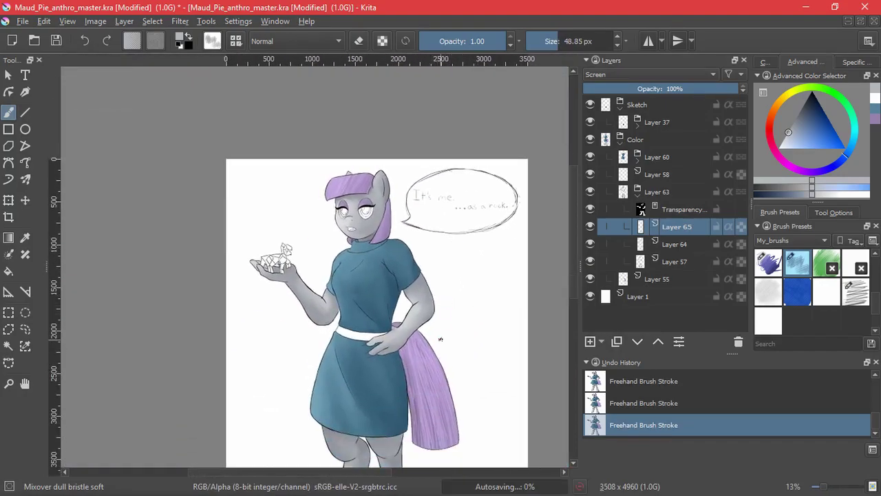
drag(440, 339, 419, 292)
key(2)
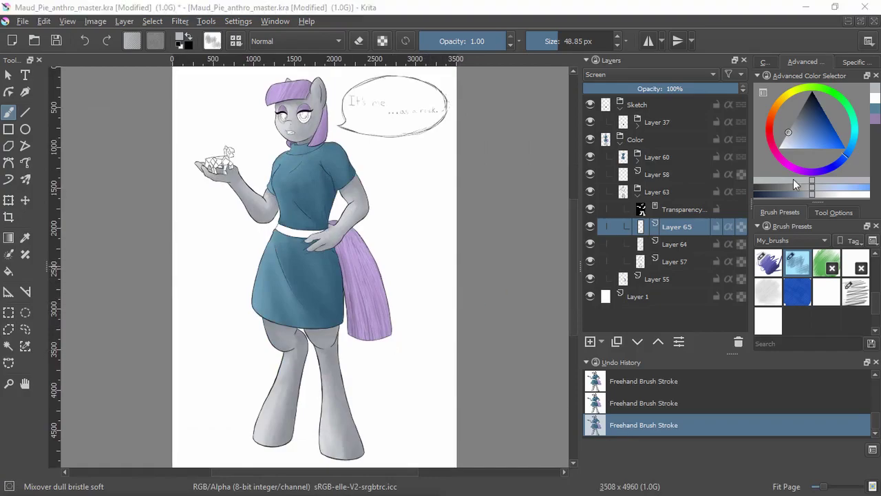
Add a paint layer at the top of the Color group and set the painting colour to #2c4746.
click(638, 196)
click(643, 140)
click(590, 342)
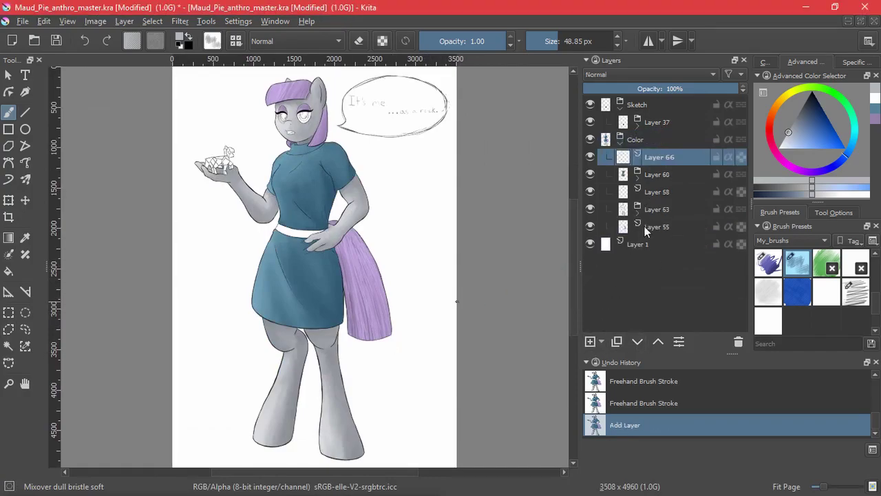
click(837, 62)
key(Return)
drag(389, 196, 422, 243)
key(ctrl+z)
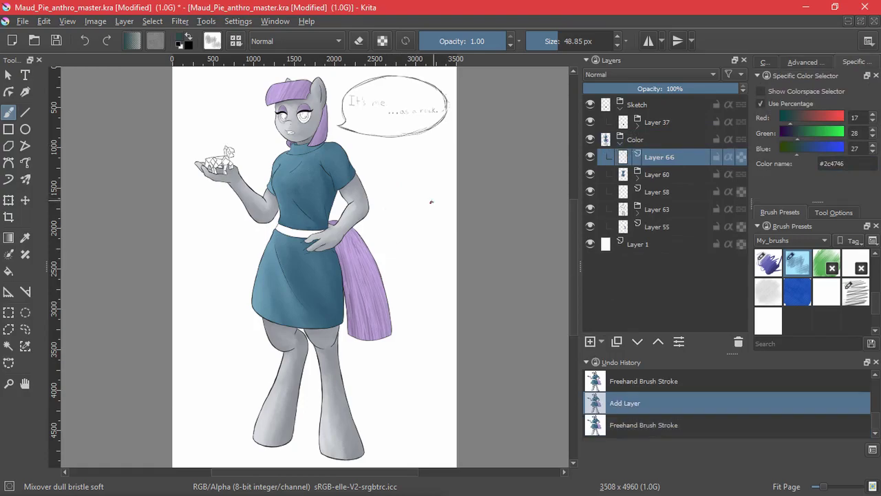
Select the white belt area at the waist as a contiguous region and grow the selection.
scroll(306, 281, up, 5)
mouse_move(401, 290)
mouse_down()
mouse_move(425, 417)
mouse_move(486, 468)
mouse_up()
click(8, 345)
click(305, 285)
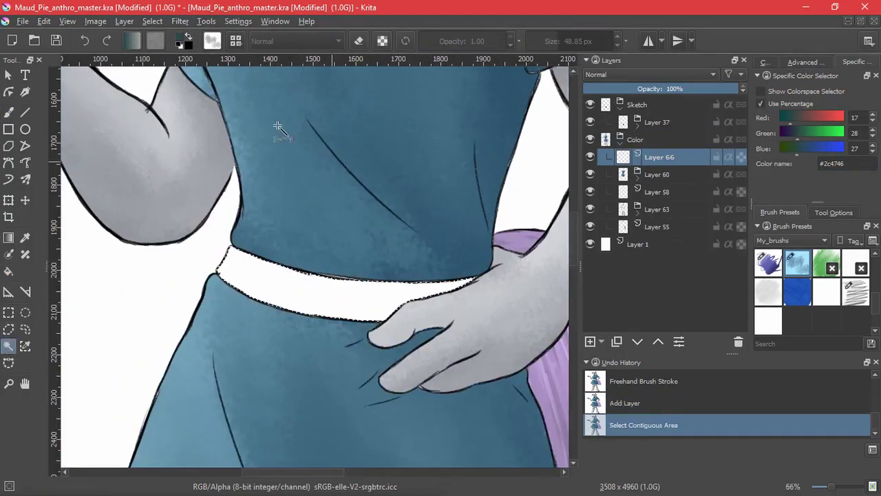
click(152, 20)
click(185, 232)
click(457, 274)
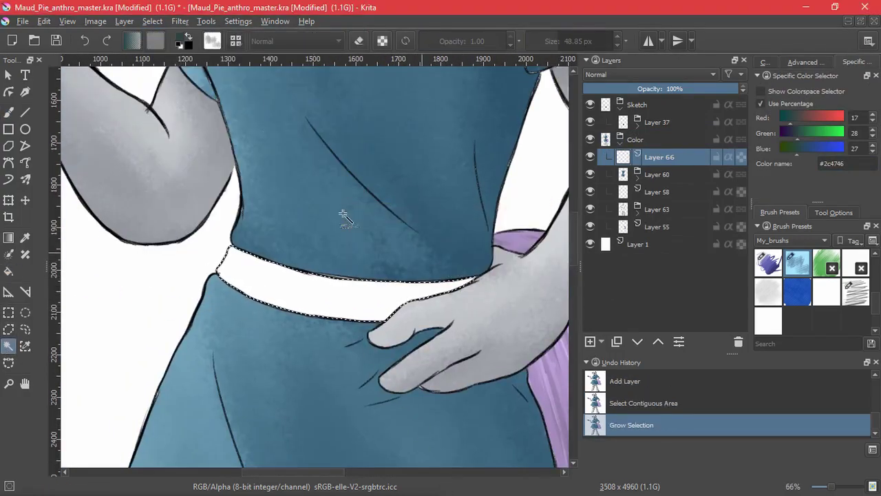
click(8, 111)
mouse_move(222, 273)
mouse_down()
mouse_move(248, 238)
mouse_move(326, 324)
mouse_move(387, 289)
mouse_move(360, 305)
mouse_move(447, 284)
mouse_up()
key(ctrl+z)
Flood-fill the selected belt area with the dark teal #2c4746 on Layer 66.
click(9, 272)
click(274, 286)
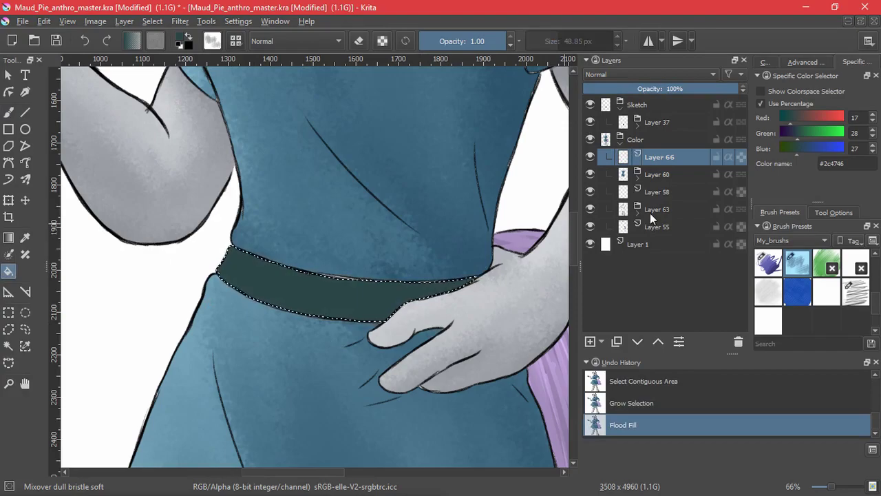
Group the belt's fill layer, add a transparency mask to the new group from the belt selection, and deselect.
key(ctrl+g)
click(642, 158)
click(602, 341)
click(625, 425)
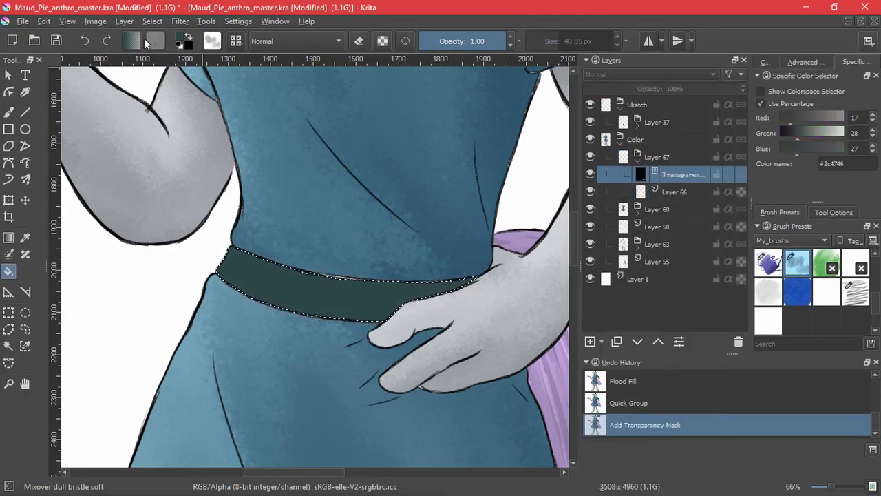
key(ctrl+shift+a)
Add a Multiply layer above Layer 66 and brush a belt shadow beside the hand at about 180 px.
key(Page_Down)
click(589, 342)
click(647, 74)
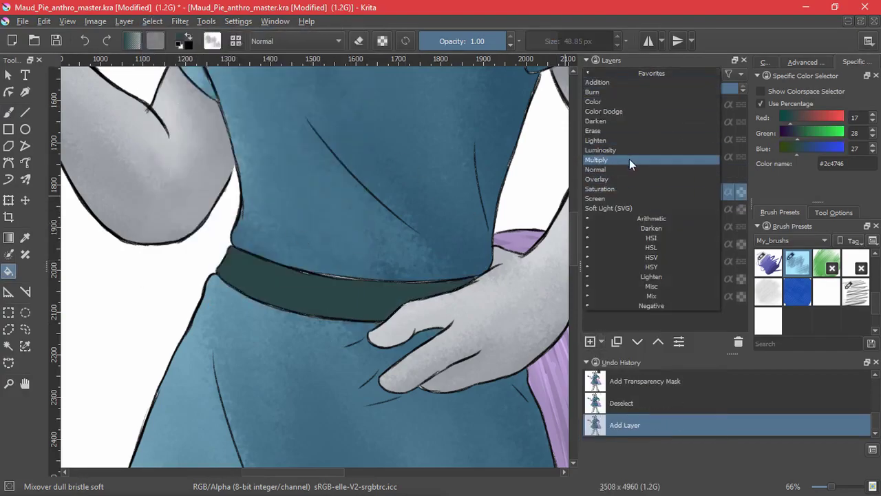
click(629, 159)
key(b)
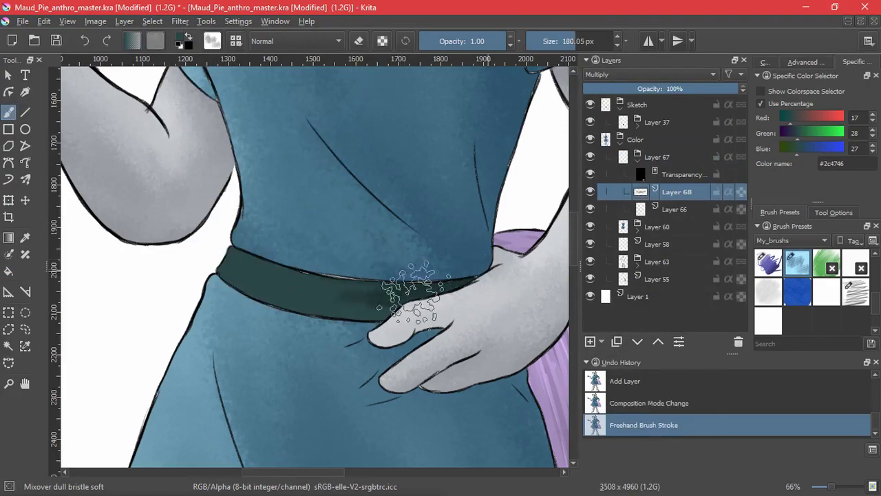
drag(560, 294, 543, 275)
Add a Screen layer above the belt's shadow layer and brush a highlight onto the belt.
click(590, 341)
click(647, 75)
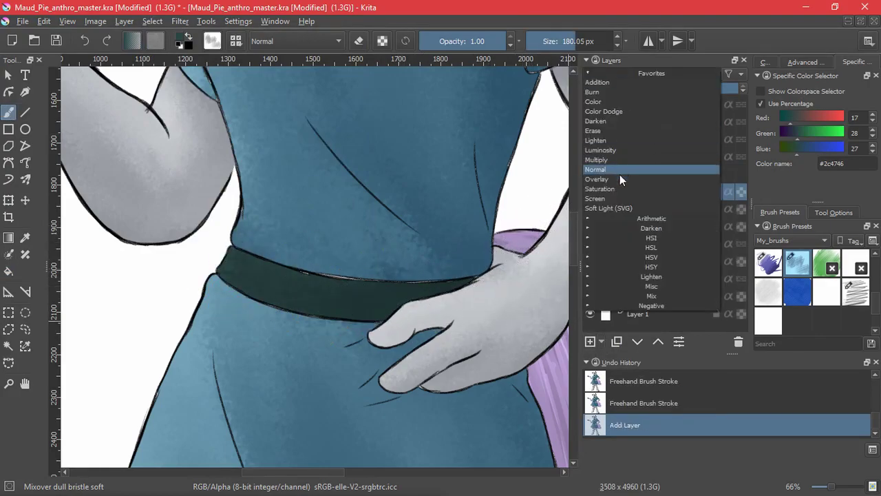
click(595, 198)
mouse_move(221, 251)
mouse_down()
mouse_move(200, 241)
mouse_move(363, 305)
mouse_move(215, 233)
mouse_move(216, 255)
mouse_move(227, 261)
mouse_up()
Add a second Screen layer on top of the belt layers and brush another highlight along the belt.
click(590, 341)
click(648, 74)
click(595, 198)
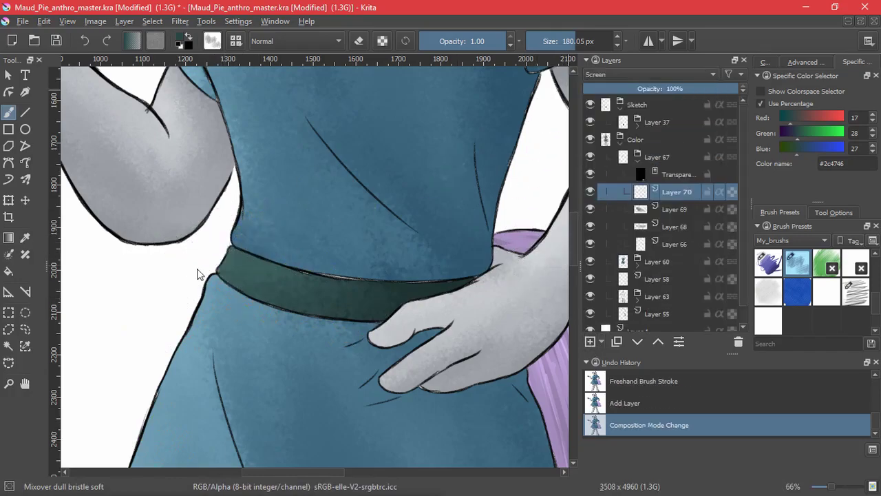
mouse_move(207, 230)
mouse_down()
mouse_move(197, 246)
mouse_move(371, 303)
mouse_up()
Collapse the belt group, add a paint layer at the top of the Color group, and put it in its own group.
scroll(468, 269, down, 4)
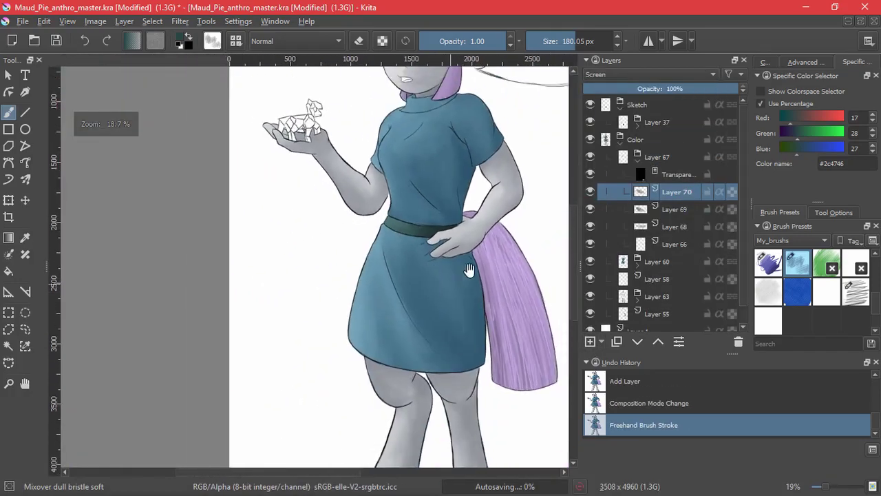
drag(469, 269, 413, 423)
click(637, 157)
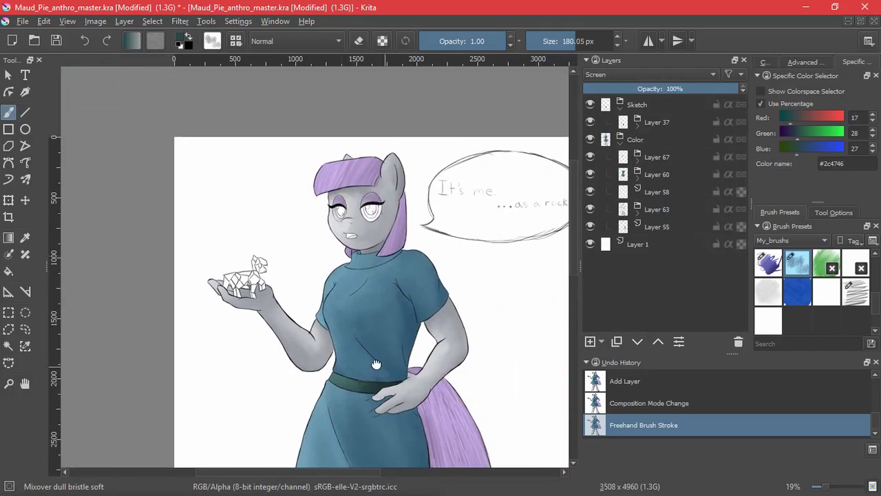
drag(376, 364, 365, 349)
scroll(351, 220, up, 4)
drag(398, 145, 404, 236)
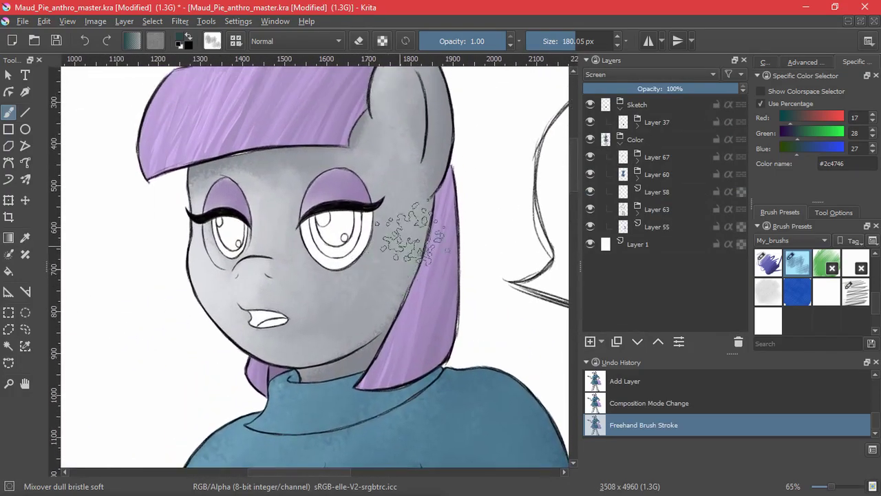
click(640, 139)
key(Insert)
key(ctrl+g)
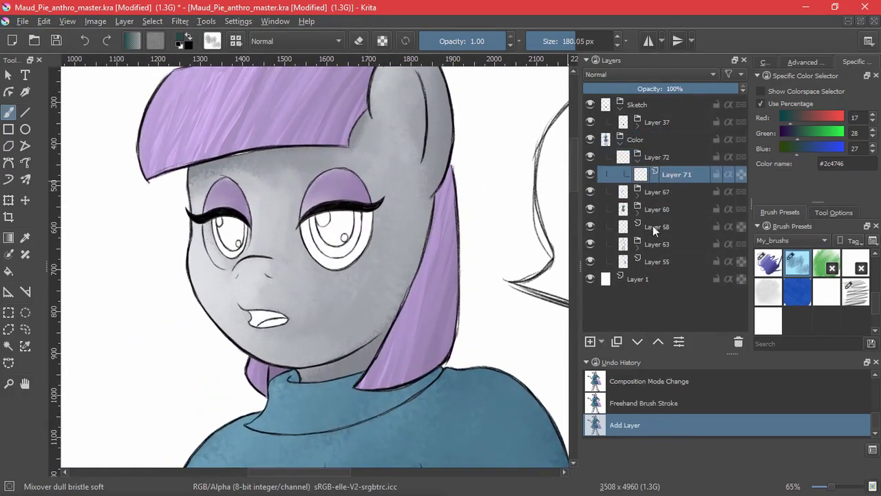
Switch to the Ink brush 25 2 preset, try a teal stroke over the larger eye, and undo it.
scroll(787, 265, up, 2)
click(768, 291)
drag(324, 247, 339, 303)
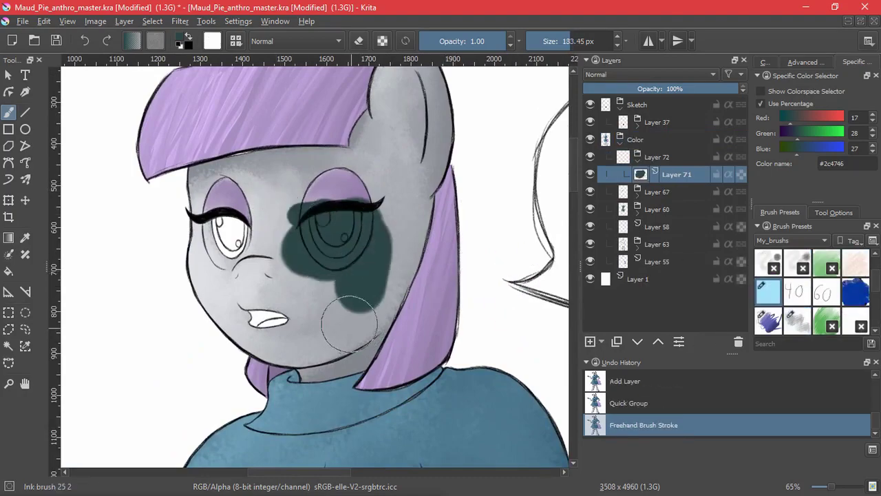
key(ctrl+z)
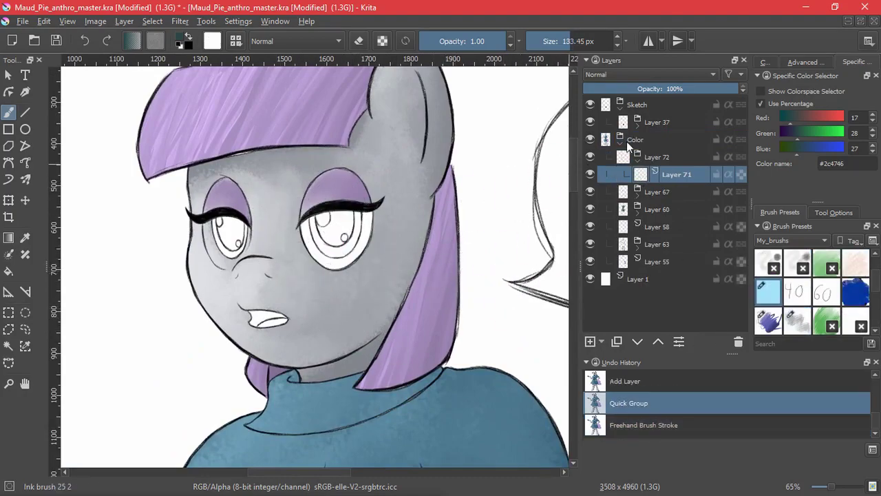
Add a paint layer above Layer 58 and paint dark teal backing patches behind both eyes.
click(613, 232)
click(590, 341)
mouse_move(311, 226)
mouse_down()
mouse_move(338, 207)
mouse_move(361, 240)
mouse_up()
drag(236, 215, 234, 252)
drag(370, 258, 365, 229)
On Layer 71, paint the smaller eye white (#ffffff) with the brush reduced to about 37 px.
click(685, 175)
click(190, 35)
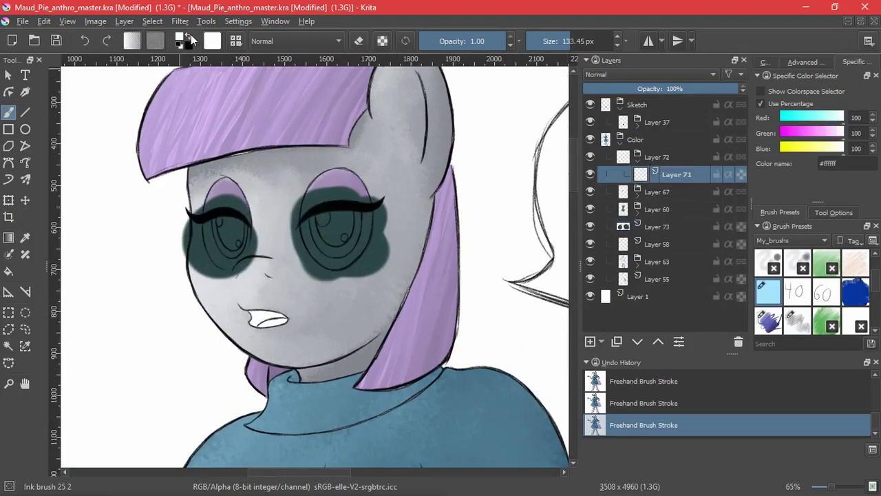
scroll(224, 238, up, 5)
shift+drag(294, 264, 99, 265)
mouse_move(258, 320)
mouse_down()
mouse_move(285, 346)
mouse_move(344, 224)
mouse_move(168, 191)
mouse_move(197, 309)
mouse_move(308, 265)
mouse_up()
Clean up the smaller eye's white fill by erasing the overflow and repainting gaps along the outline.
key(e)
drag(386, 265, 390, 222)
key(e)
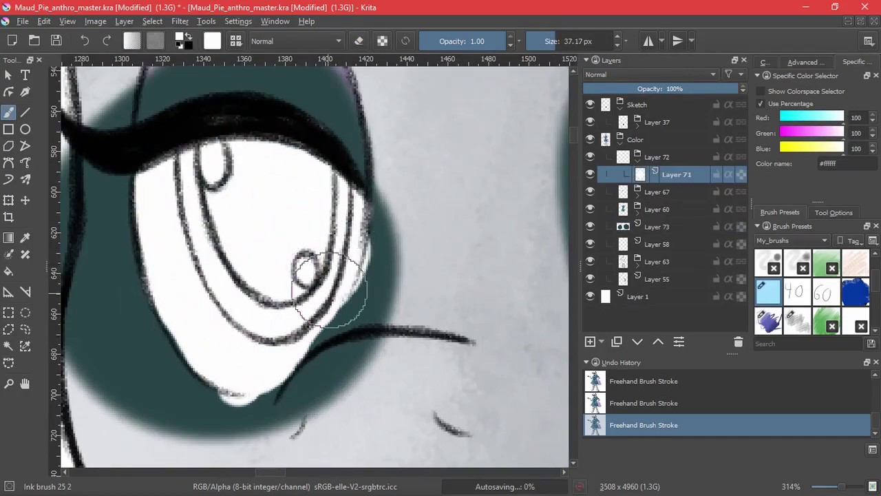
drag(348, 260, 273, 393)
key(e)
drag(371, 327, 390, 266)
mouse_move(370, 313)
mouse_down()
mouse_move(316, 405)
mouse_move(141, 306)
mouse_up()
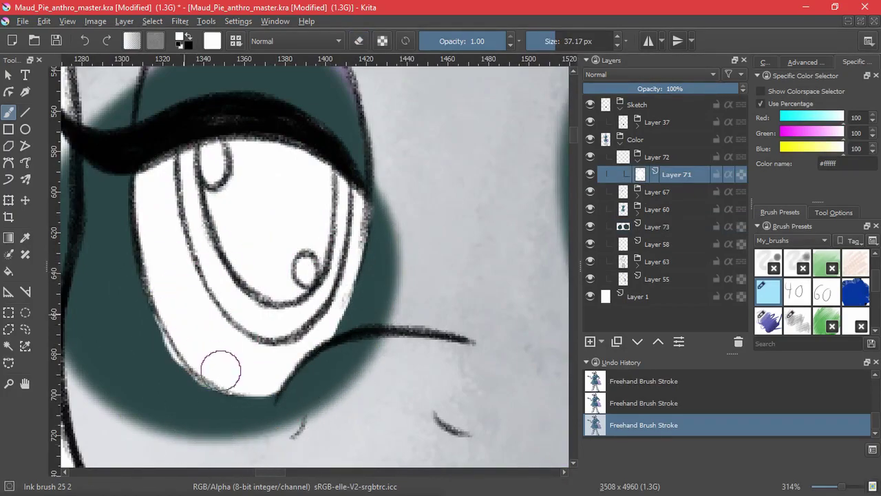
key(e)
drag(262, 390, 213, 362)
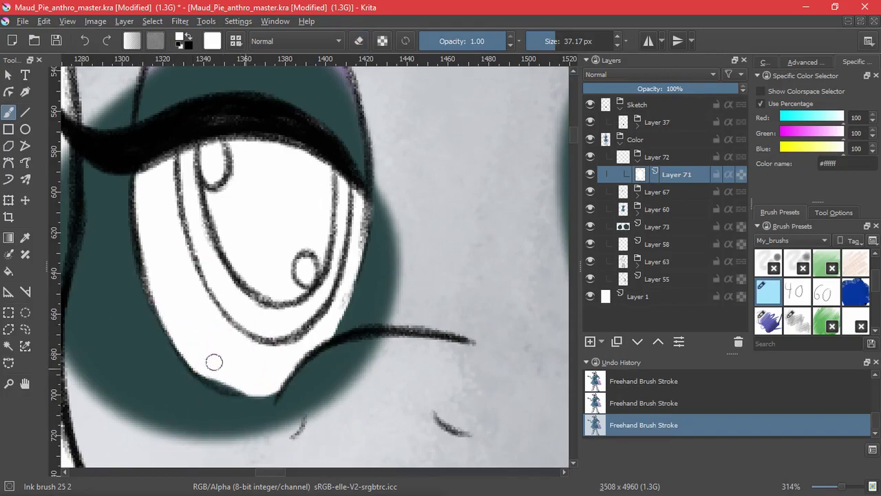
key(e)
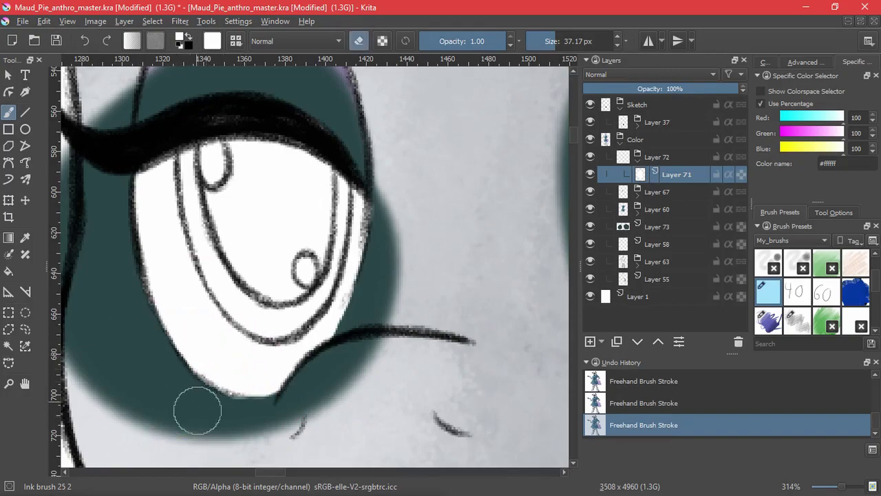
Paint the larger eye white beneath its lashes on Layer 71, undoing one misplaced stroke.
drag(418, 263, 340, 344)
drag(343, 351, 347, 278)
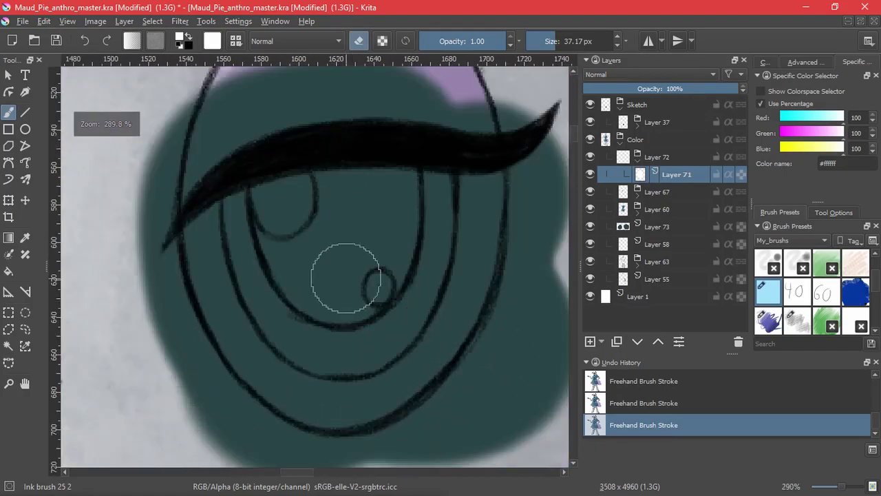
key(e)
mouse_move(355, 220)
mouse_down()
mouse_move(338, 289)
mouse_move(303, 213)
mouse_move(275, 197)
mouse_move(210, 242)
mouse_move(211, 276)
mouse_move(282, 374)
mouse_move(279, 387)
mouse_move(349, 365)
mouse_move(299, 406)
mouse_move(380, 395)
mouse_move(404, 303)
mouse_move(480, 177)
mouse_move(454, 193)
mouse_up()
key(ctrl+z)
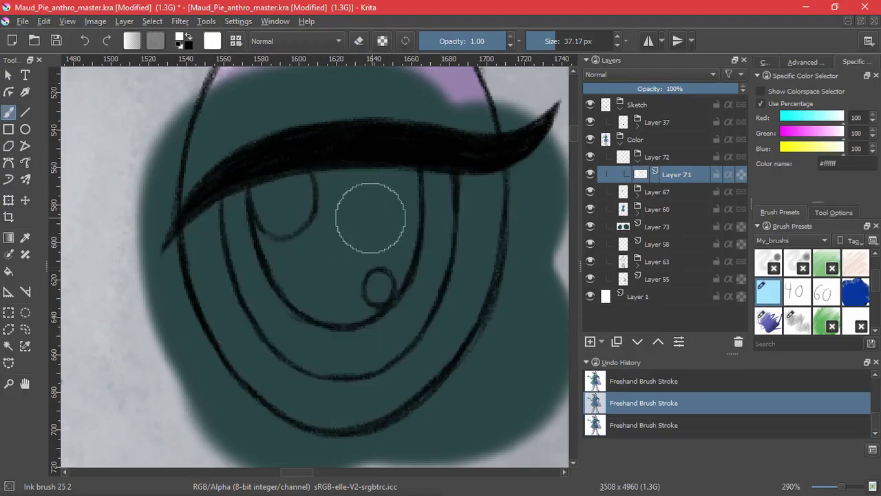
mouse_move(392, 222)
mouse_down()
mouse_move(230, 246)
mouse_move(230, 222)
mouse_move(324, 187)
mouse_move(452, 195)
mouse_move(490, 298)
mouse_move(399, 295)
mouse_move(276, 338)
mouse_move(274, 249)
mouse_up()
Erase the white overflow around the larger eye's outline.
key(e)
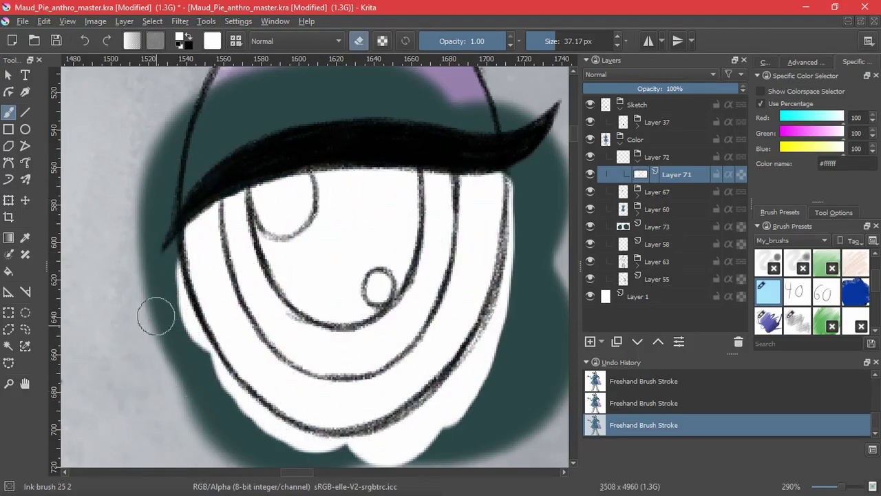
mouse_move(164, 289)
mouse_down()
mouse_move(183, 356)
mouse_move(200, 375)
mouse_up()
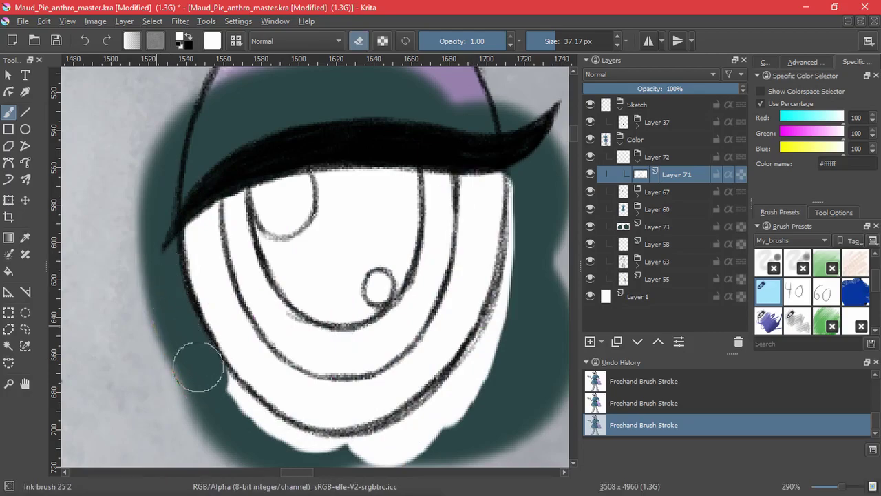
mouse_move(534, 226)
mouse_down()
mouse_move(518, 334)
mouse_move(456, 422)
mouse_up()
mouse_move(411, 441)
mouse_down()
mouse_move(449, 301)
mouse_move(394, 344)
mouse_move(417, 313)
mouse_up()
mouse_move(260, 290)
mouse_down()
mouse_move(241, 243)
mouse_move(318, 325)
mouse_up()
drag(293, 290, 359, 318)
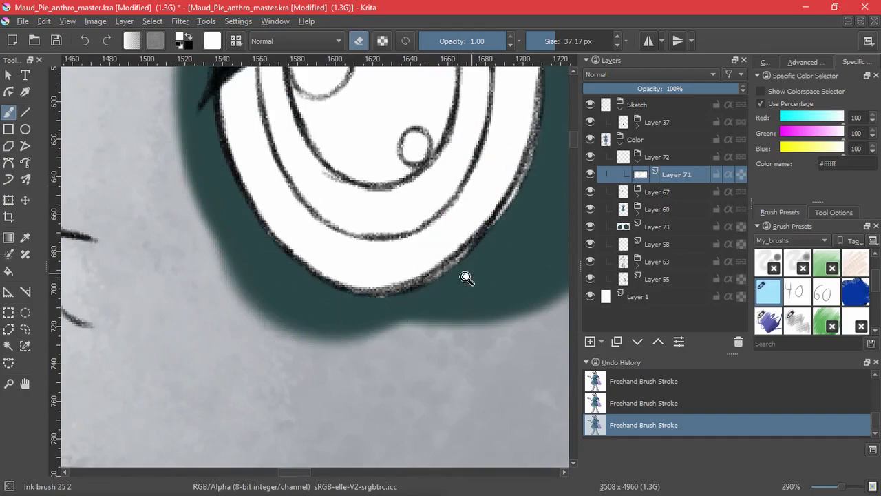
Delete Layer 73, which holds the dark teal backing behind the eyes.
click(640, 227)
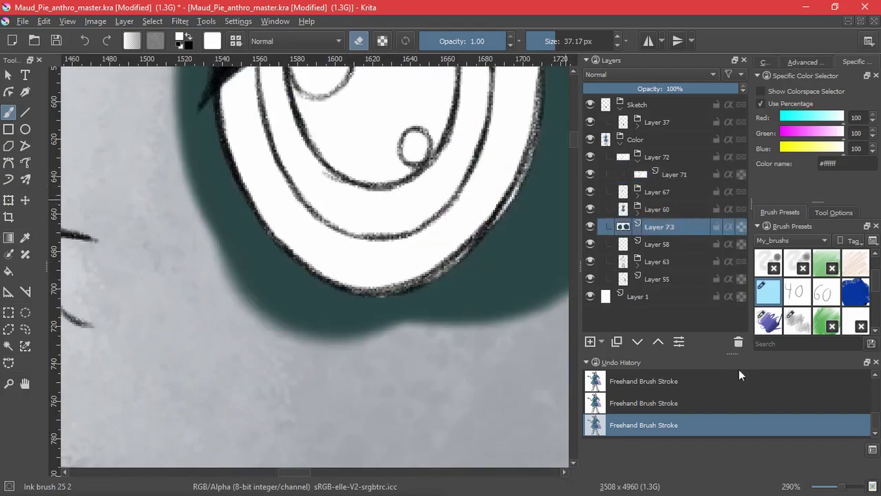
click(738, 341)
scroll(313, 215, down, 4)
drag(291, 245, 343, 386)
Add a paint layer above Layer 71, undo the stray stroke, and set the painting colour to #a5dfc9.
click(649, 172)
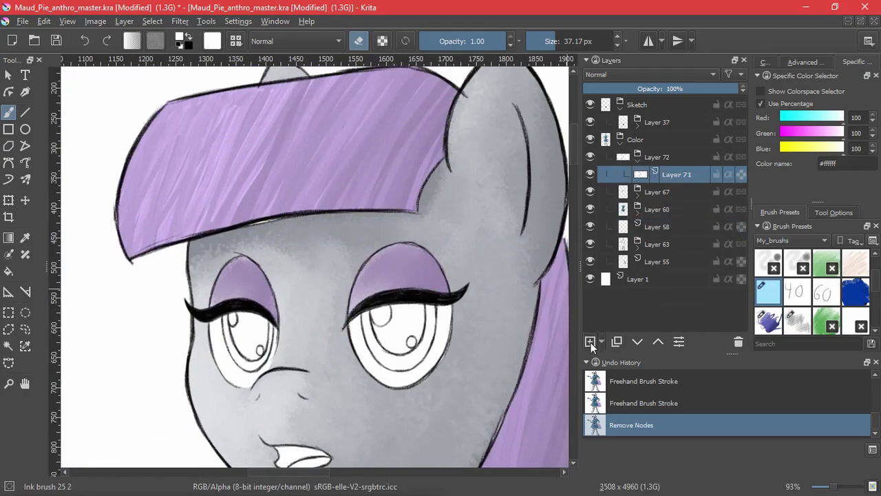
click(591, 343)
key(alt+Tab)
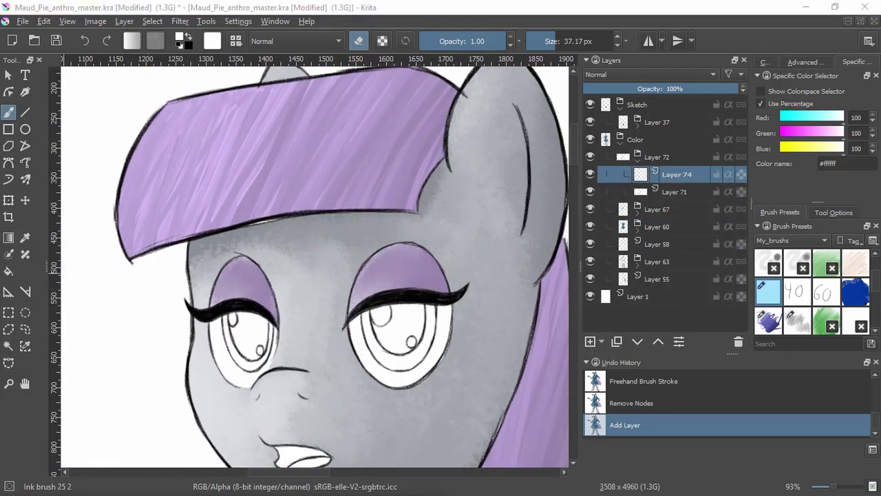
click(422, 325)
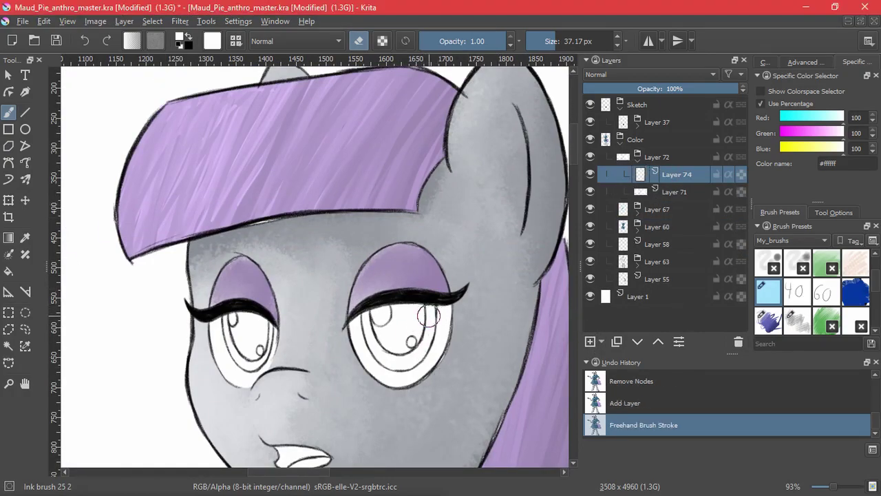
key(ctrl+z)
key(Return)
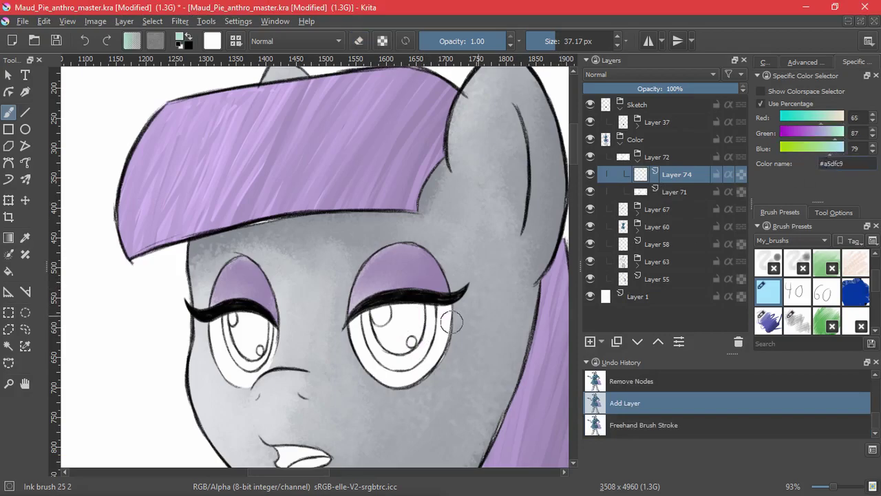
scroll(408, 344, up, 6)
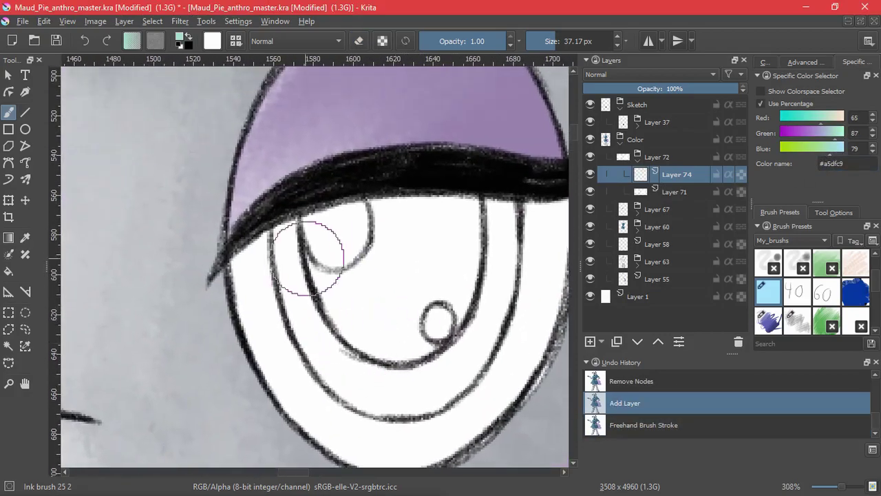
drag(284, 230, 322, 368)
key(ctrl+z)
Select the outer iris ring in both eyes as contiguous regions.
click(9, 345)
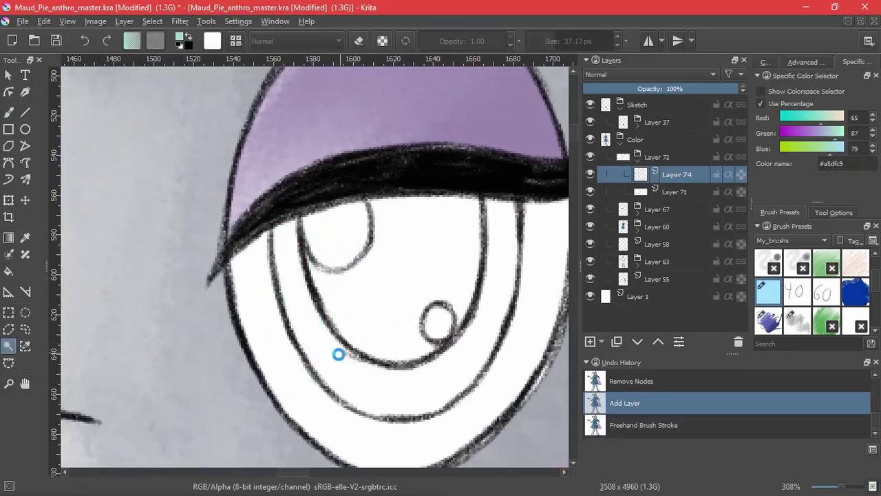
click(335, 359)
scroll(284, 384, down, 4)
drag(284, 384, 451, 363)
click(293, 317)
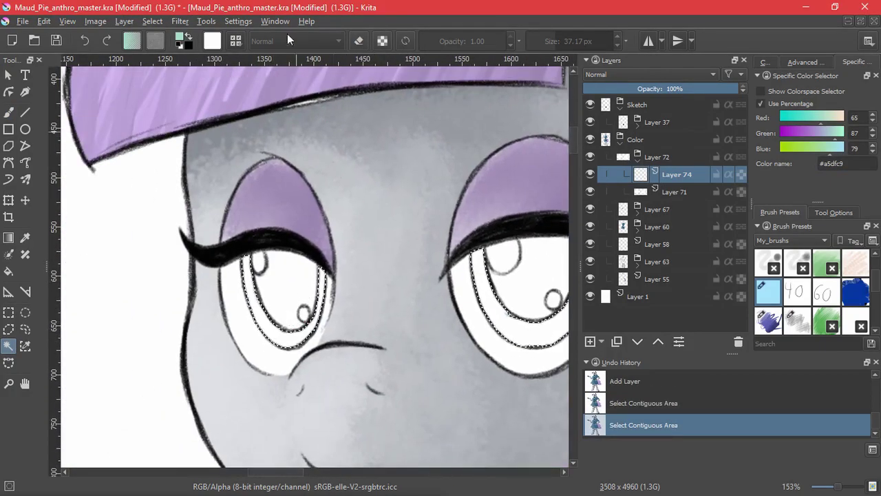
Grow the iris selection and flood-fill the outer rings of both eyes with #a5dfc9 on Layer 74.
click(152, 21)
click(183, 232)
click(456, 270)
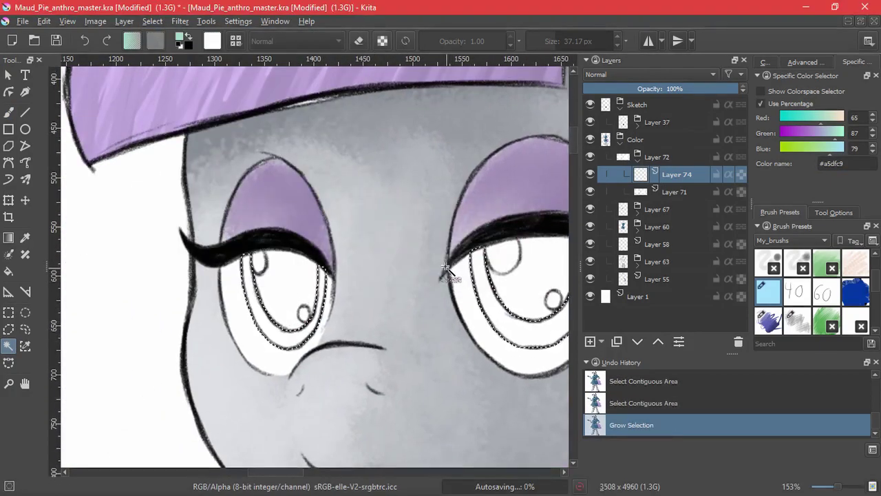
click(9, 271)
click(252, 367)
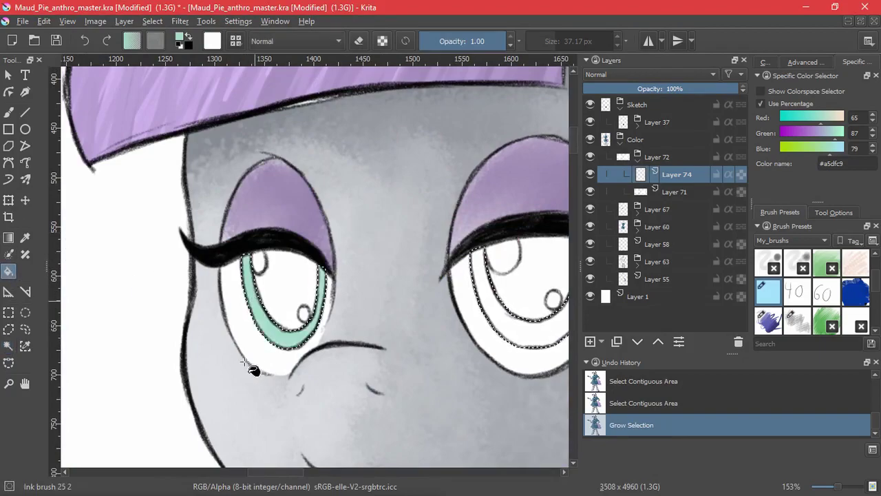
Swap the colours, set the foreground to #408271, and apply a Foreground to Background gradient downward through the selected iris rings.
click(188, 38)
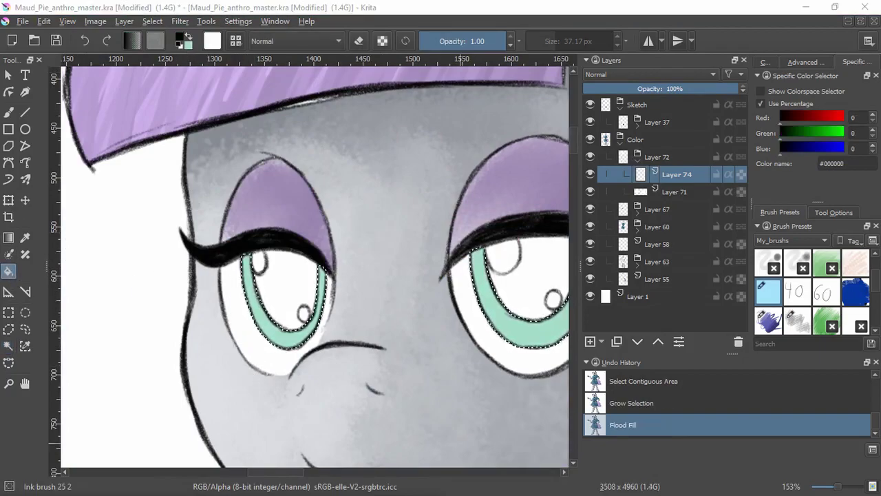
text(#408271)
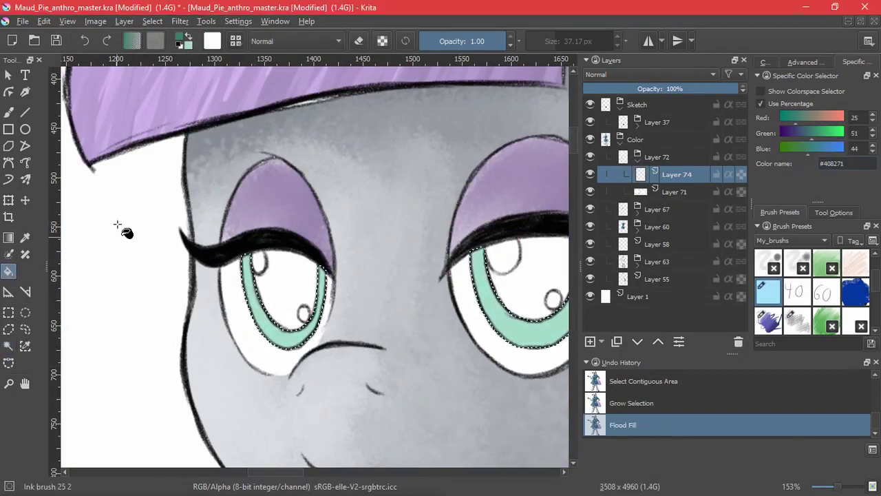
click(9, 237)
click(132, 41)
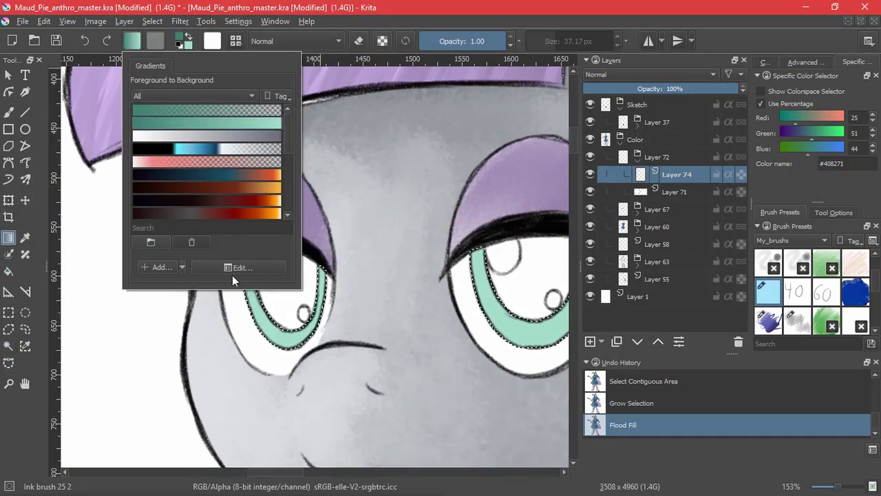
click(350, 76)
drag(284, 261, 299, 341)
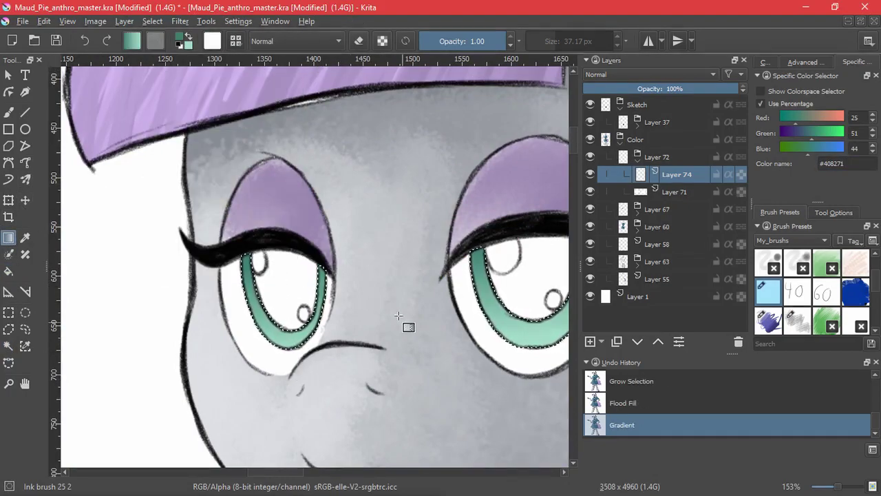
Apply another downward gradient across the selected iris rings of both eyes and clear the selection.
drag(397, 315, 393, 358)
key(ctrl+shift+a)
scroll(388, 327, down, 1)
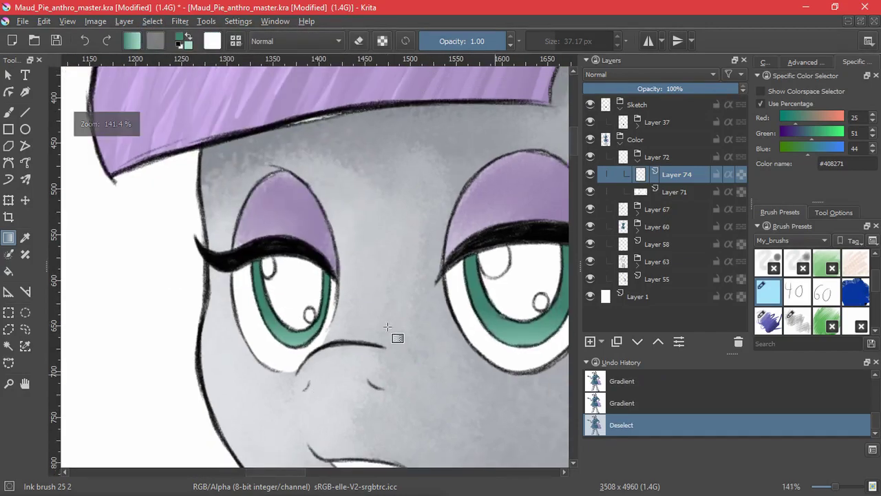
scroll(387, 327, down, 5)
scroll(444, 320, up, 5)
Add a paint layer above Layer 74, select the inner area of both irises around the highlights, and grow the selection.
click(590, 341)
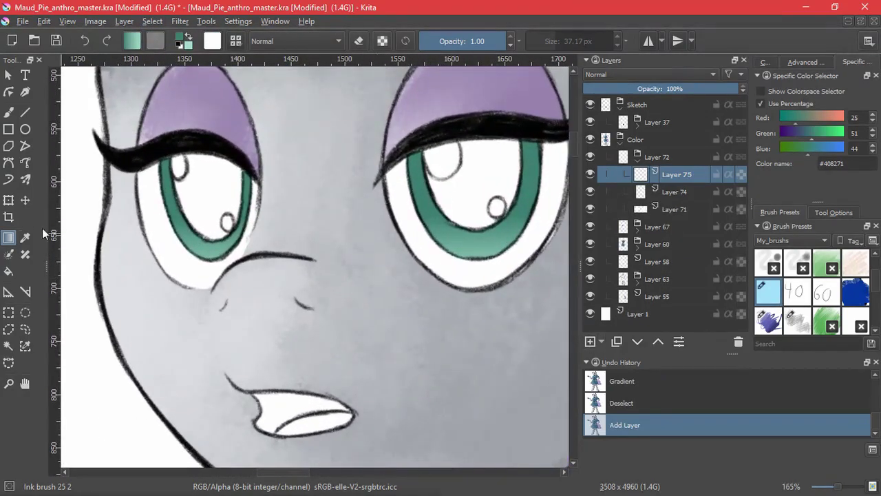
click(8, 346)
click(199, 199)
shift+click(481, 191)
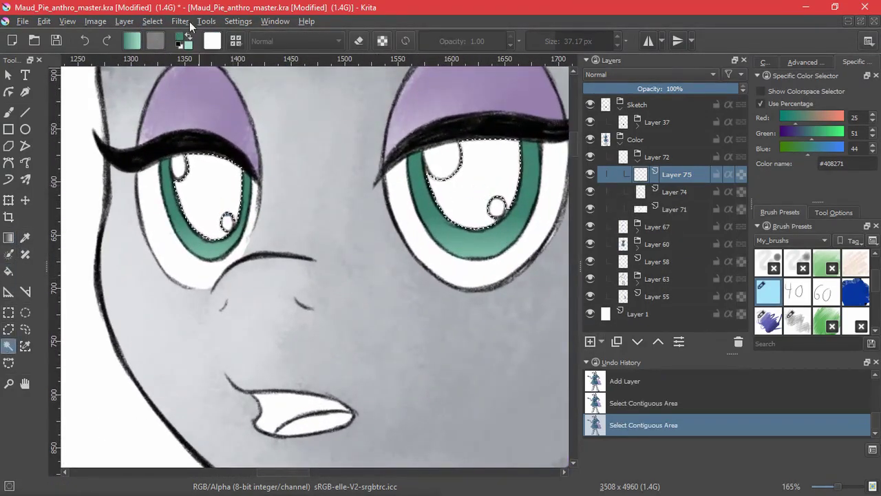
click(152, 21)
click(185, 232)
click(458, 274)
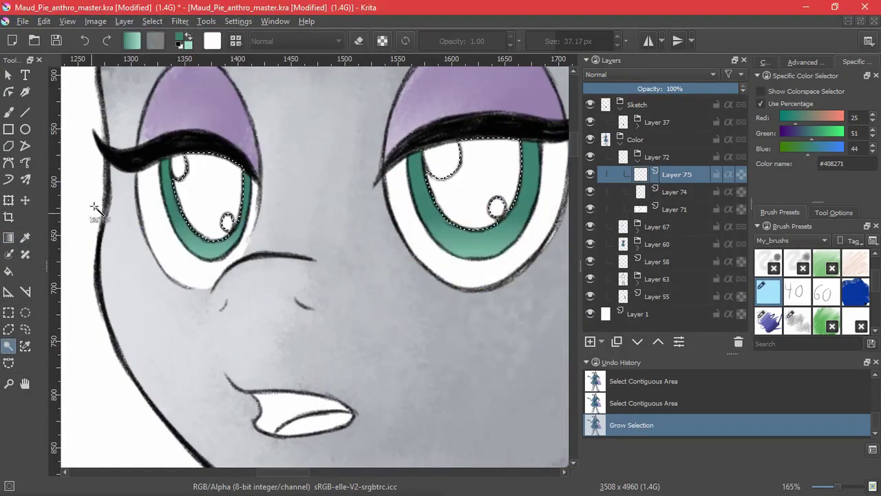
Try a black fill in the selected inner eye areas, undo it, and flood-fill them with #408271 instead.
click(8, 271)
click(177, 47)
click(266, 289)
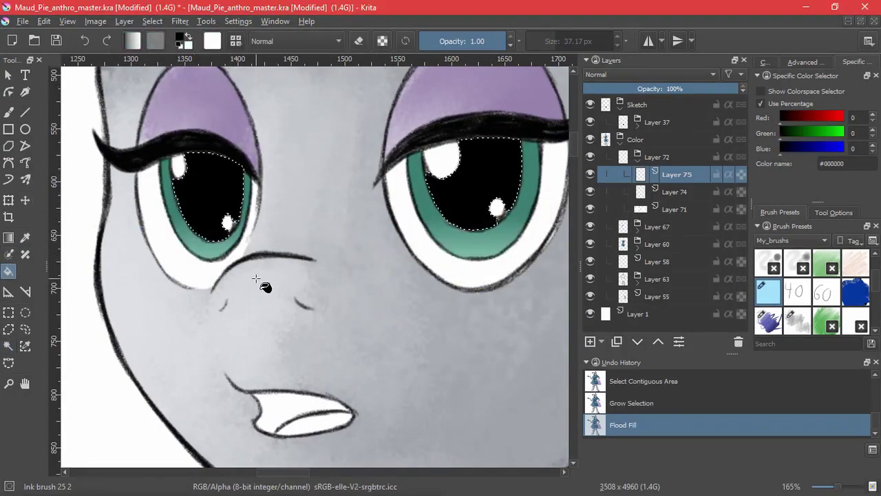
key(ctrl+z)
click(800, 62)
click(811, 119)
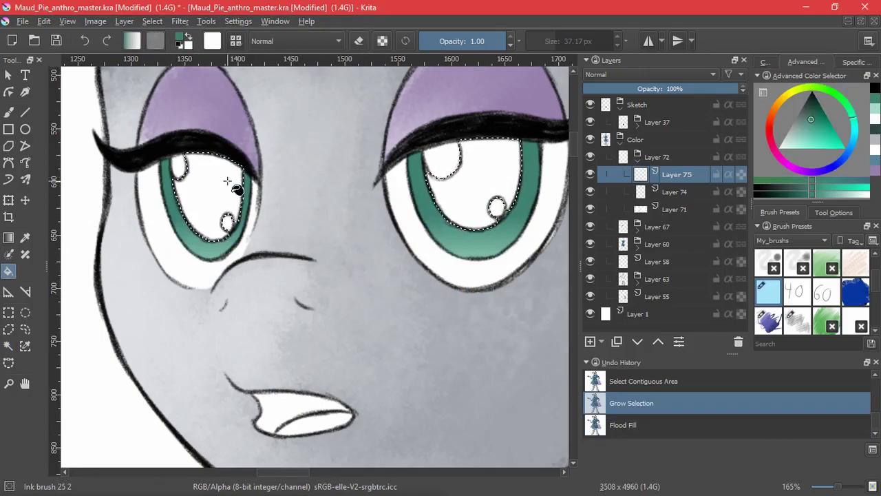
click(255, 183)
Add a Multiply layer above Layer 75 and flood-fill the selected inner eye areas with the same green.
click(590, 342)
click(650, 74)
click(617, 168)
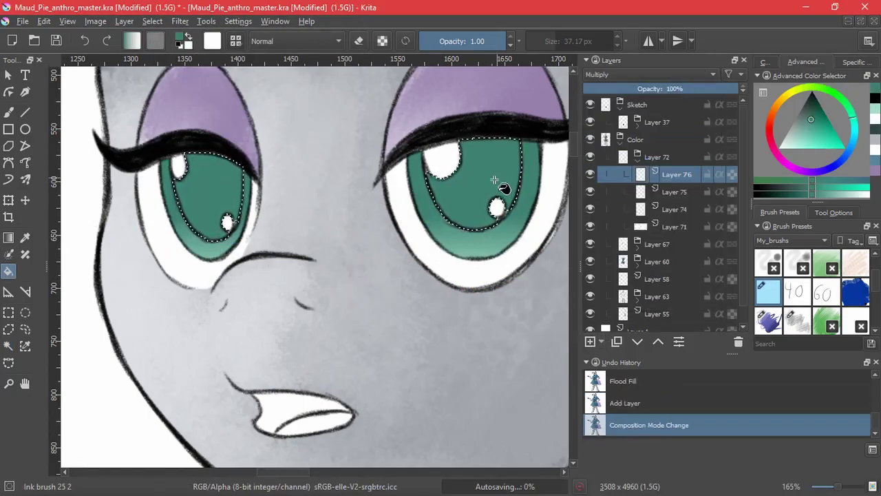
click(495, 183)
Add a second Multiply layer above Layer 76, flood-fill the inner eye areas again, and clear the selection.
click(590, 342)
click(650, 74)
click(617, 167)
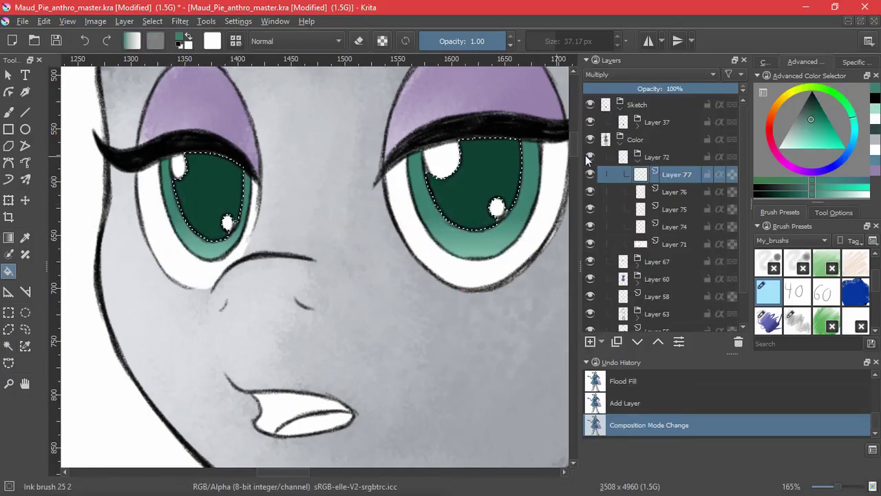
click(182, 83)
click(153, 21)
click(176, 51)
scroll(356, 327, down, 10)
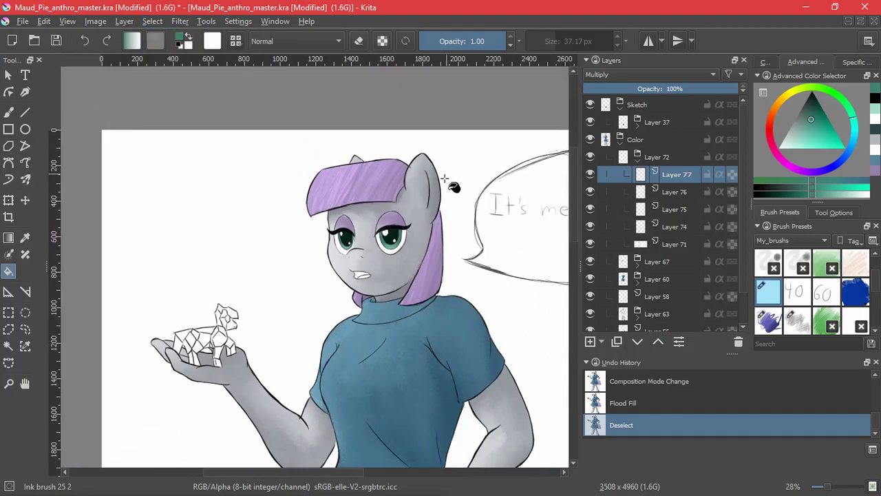
Collapse the Layer 72 eye group and add a paint layer above it for the mouth.
click(637, 163)
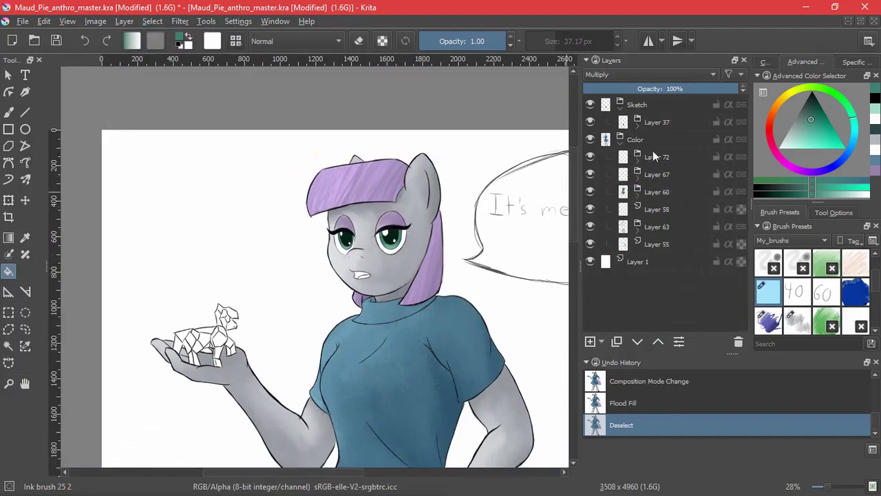
click(590, 341)
click(8, 113)
scroll(367, 254, up, 7)
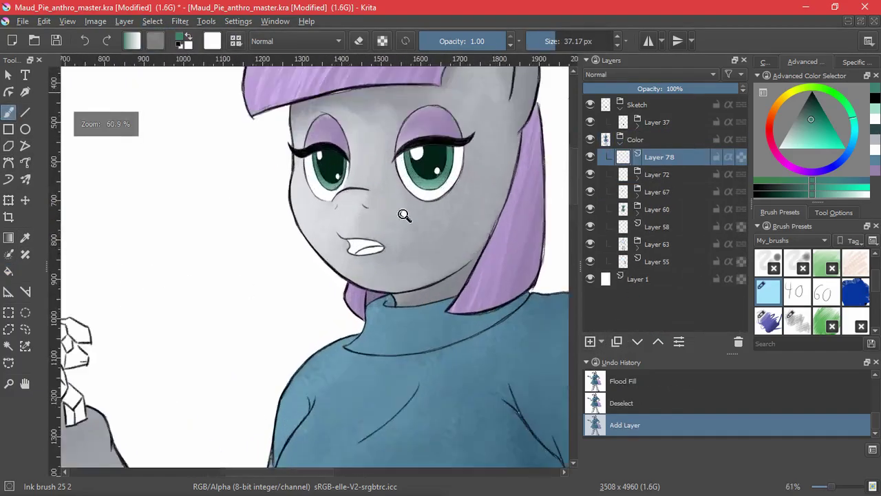
Select the mouth interior above the tongue as a contiguous region and grow the selection.
click(9, 348)
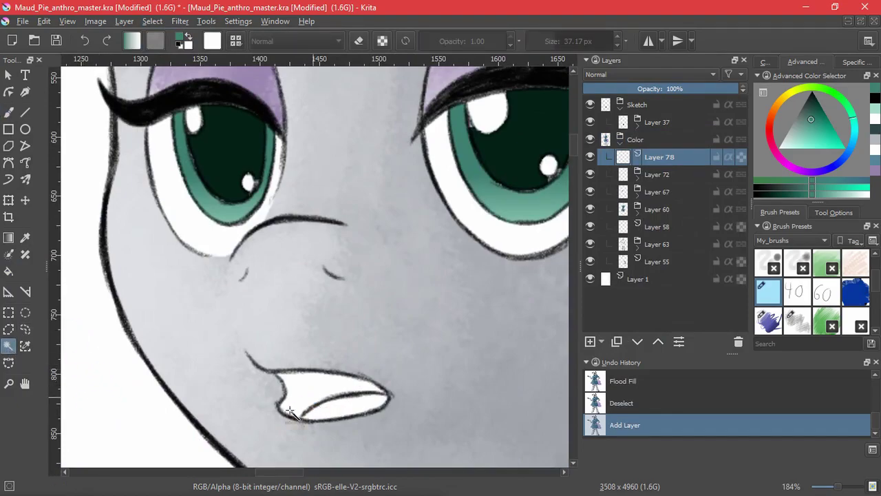
click(152, 21)
click(334, 228)
click(473, 272)
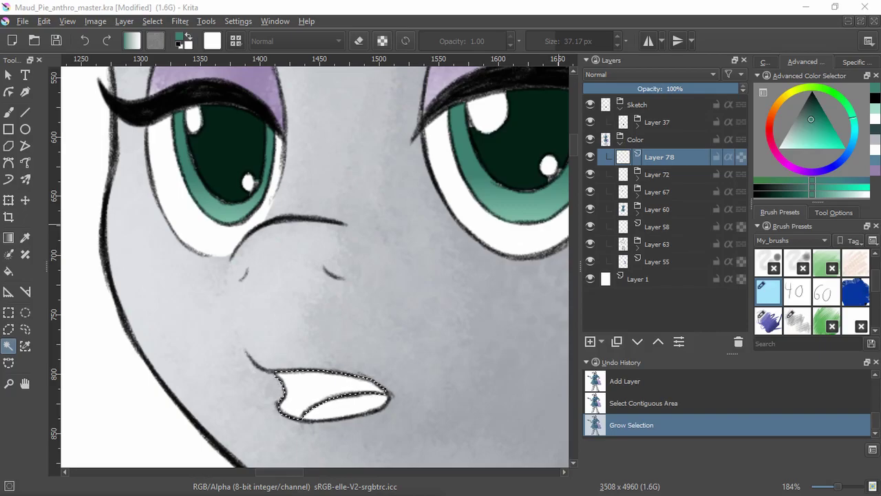
Set the painting colour to #8f1f49 and paint the selected mouth interior on Layer 78.
click(853, 62)
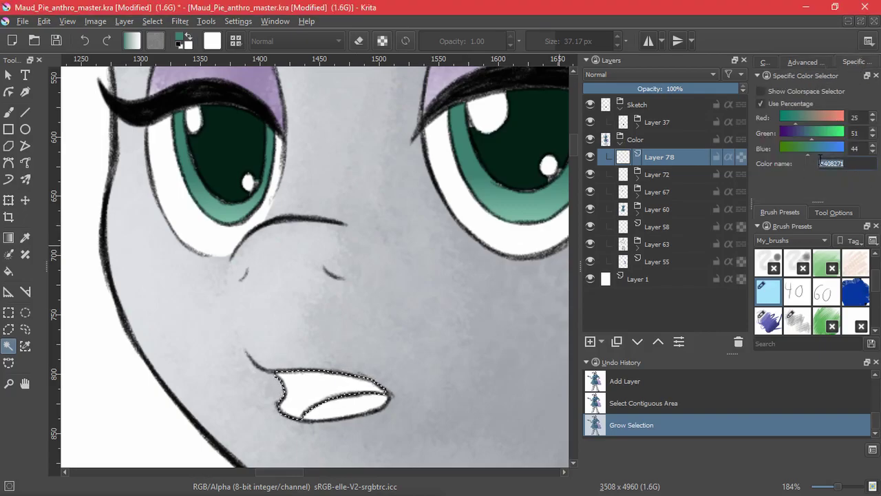
text(#8f1f49)
click(8, 112)
drag(338, 373, 285, 432)
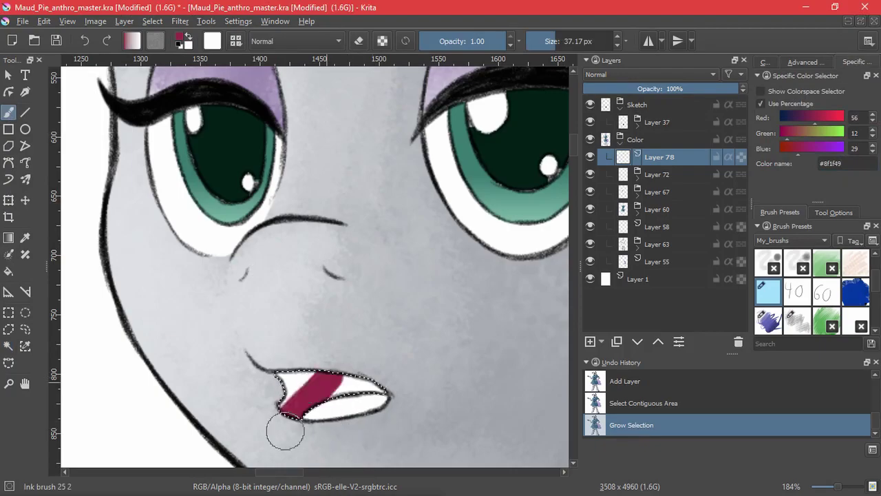
Add a layer above Layer 78, group the two layers, and set the new layer's blending mode to Multiply.
click(597, 343)
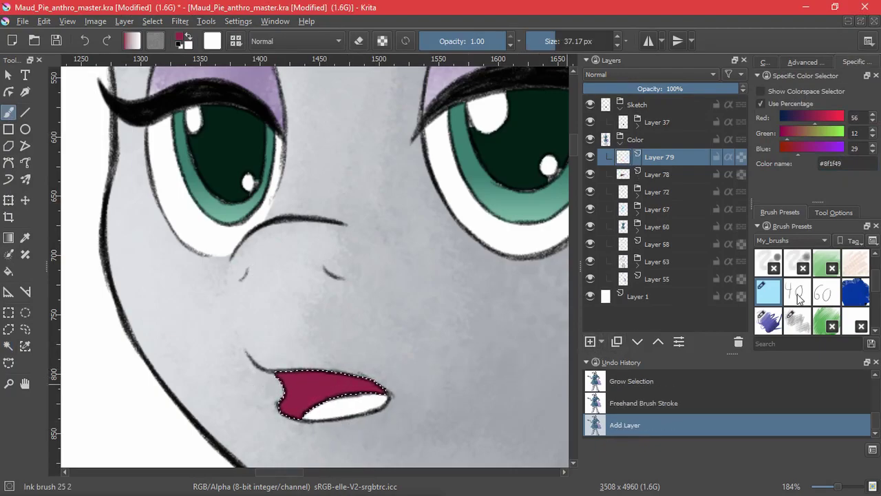
shift+click(677, 174)
key(ctrl+g)
click(638, 73)
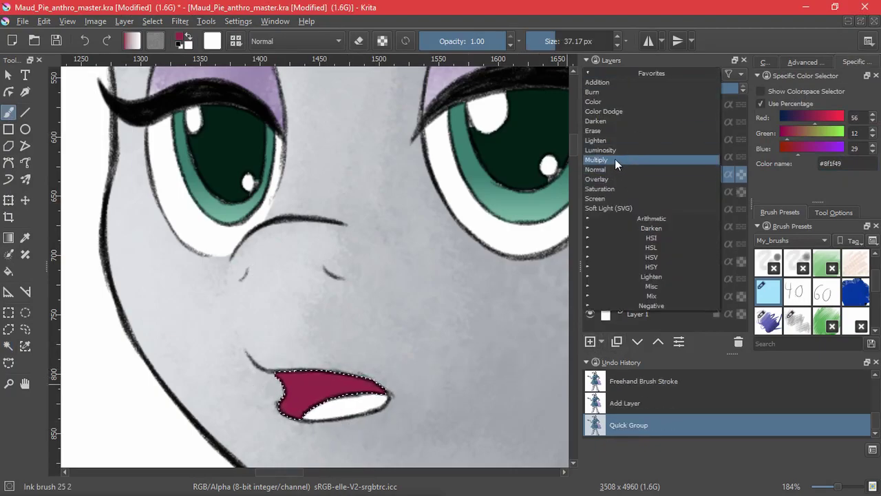
click(615, 160)
Shade the mouth interior on Layer 79 with the Mixover dull bristle soft brush at 31.85 px and clear the selection.
scroll(812, 289, down, 1)
click(798, 292)
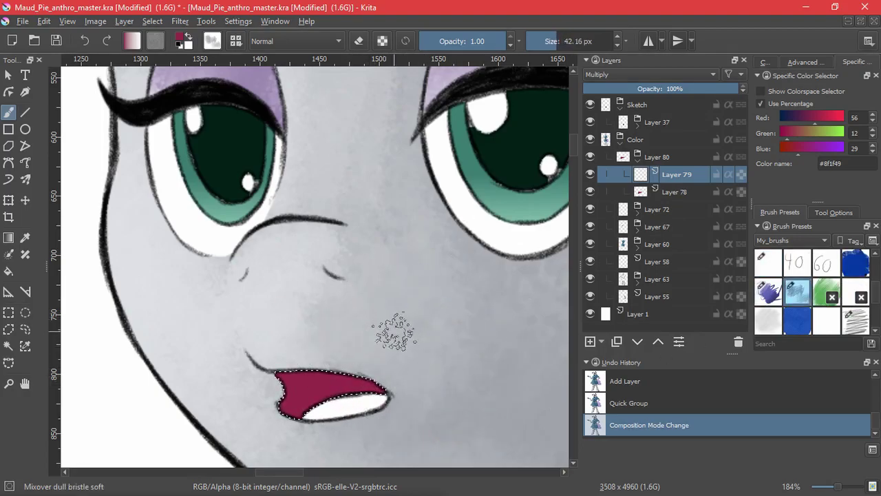
mouse_move(340, 352)
mouse_down()
mouse_move(368, 389)
mouse_move(294, 393)
mouse_move(365, 393)
mouse_move(328, 376)
mouse_up()
key(ctrl+z)
key(ctrl+z)
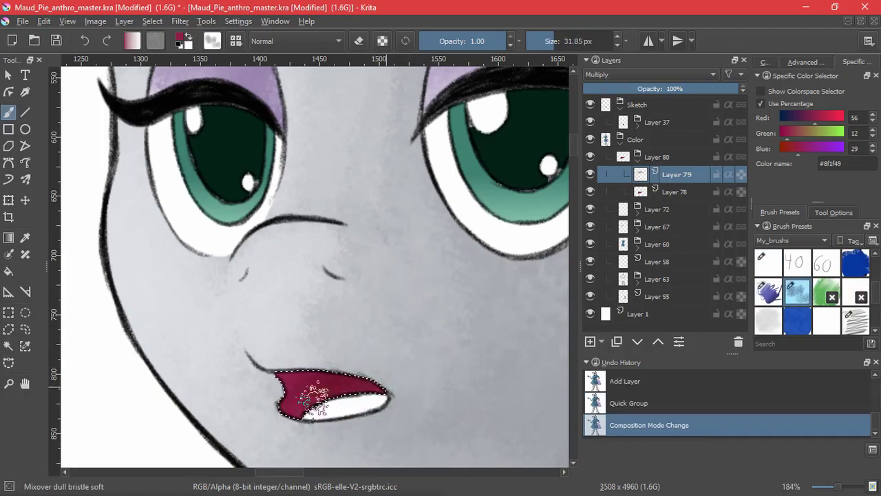
mouse_move(476, 313)
mouse_down()
mouse_move(462, 411)
mouse_move(481, 315)
mouse_up()
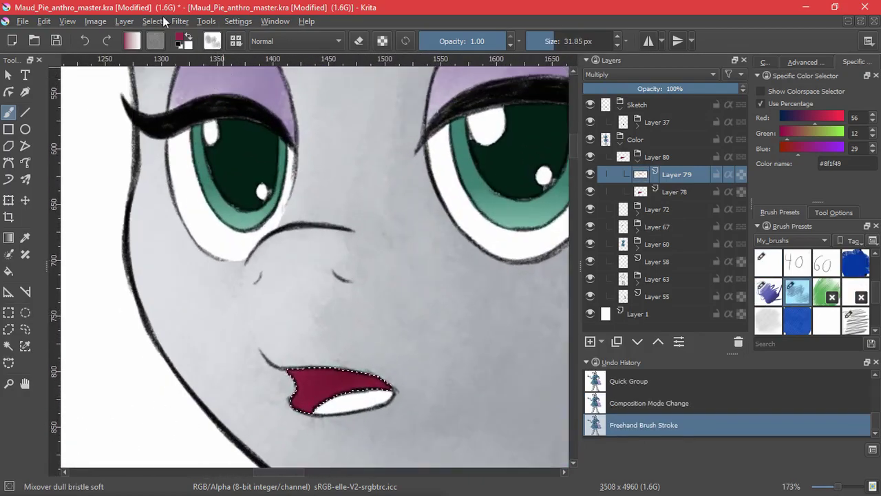
click(153, 21)
click(180, 51)
Add a paint layer above Layer 79, select the tongue as a contiguous region, and grow the selection.
click(590, 341)
click(9, 345)
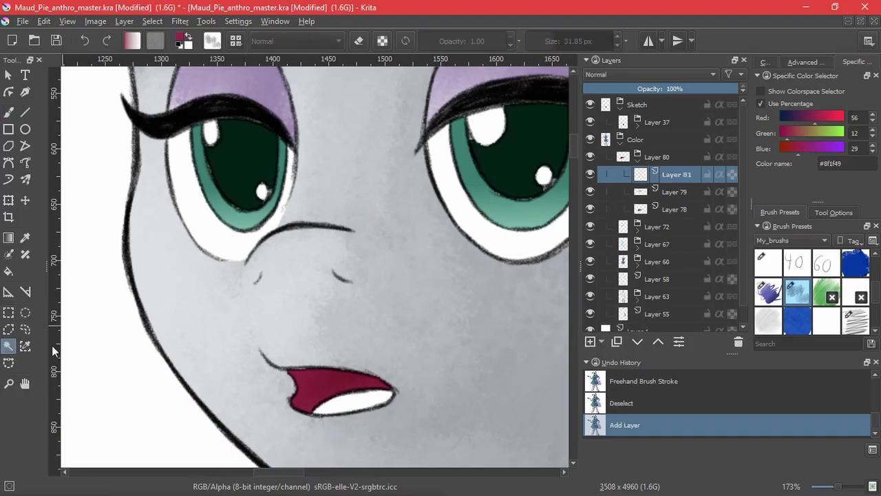
click(153, 21)
click(216, 230)
click(455, 274)
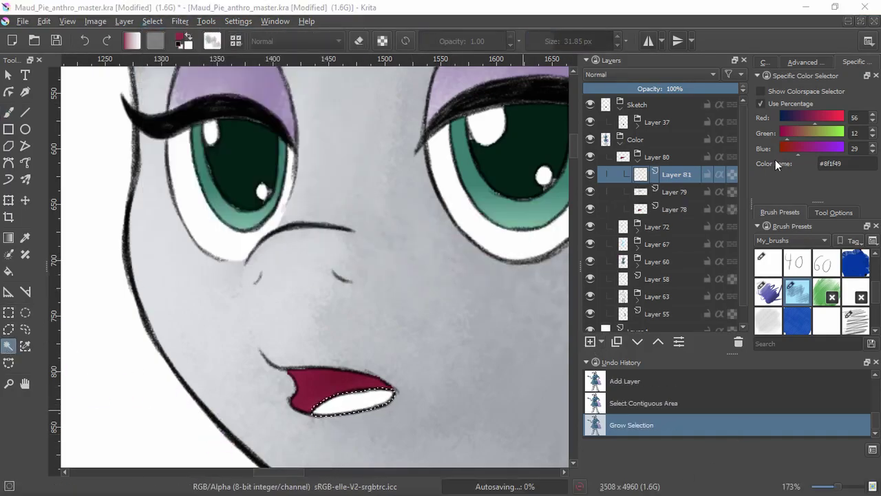
Set the painting colour to #c85482.
drag(852, 163, 810, 159)
text(C85482)
key(Return)
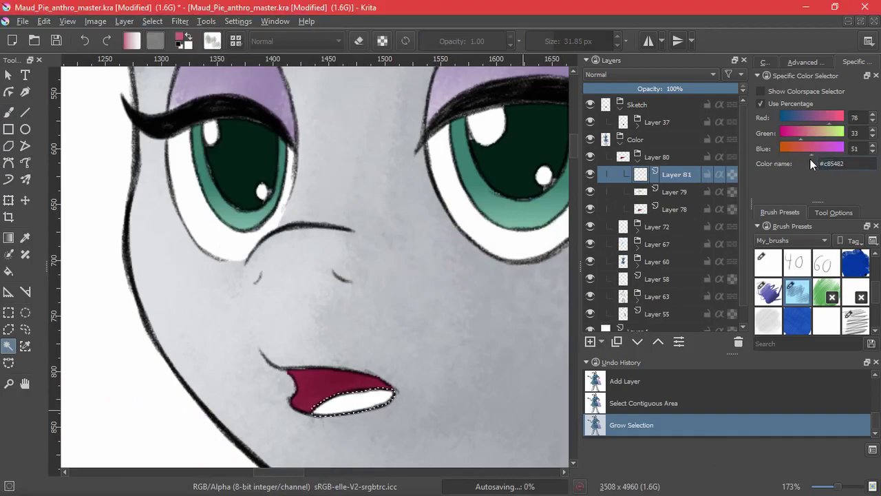
key(b)
drag(285, 404, 303, 406)
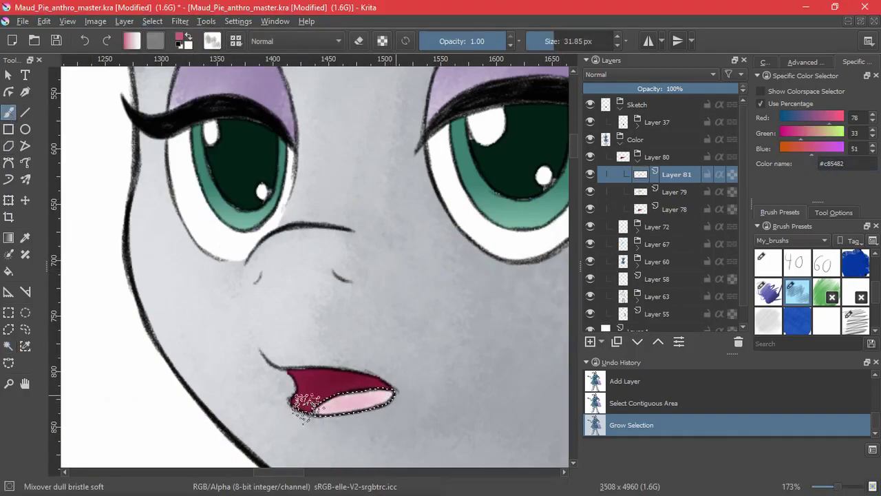
key(ctrl+z)
Paint the selected tongue on Layer 81 with the 25 px Ink brush shader and clear the selection.
click(771, 296)
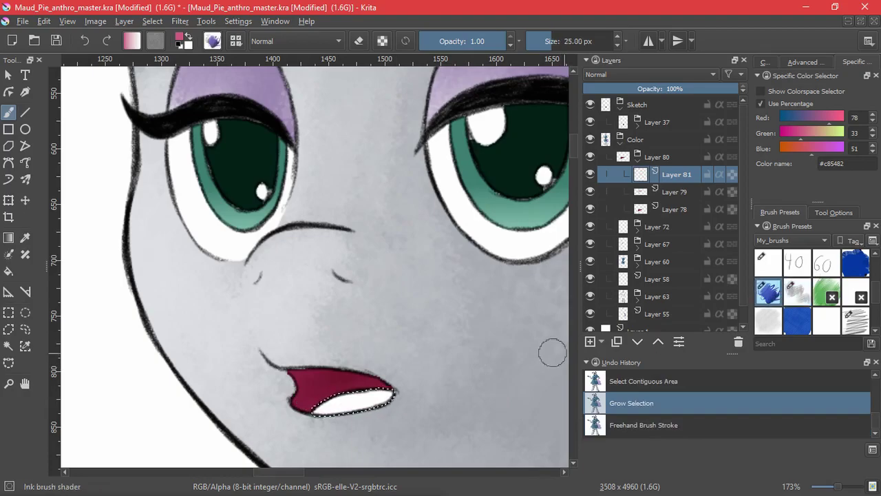
drag(323, 408, 388, 394)
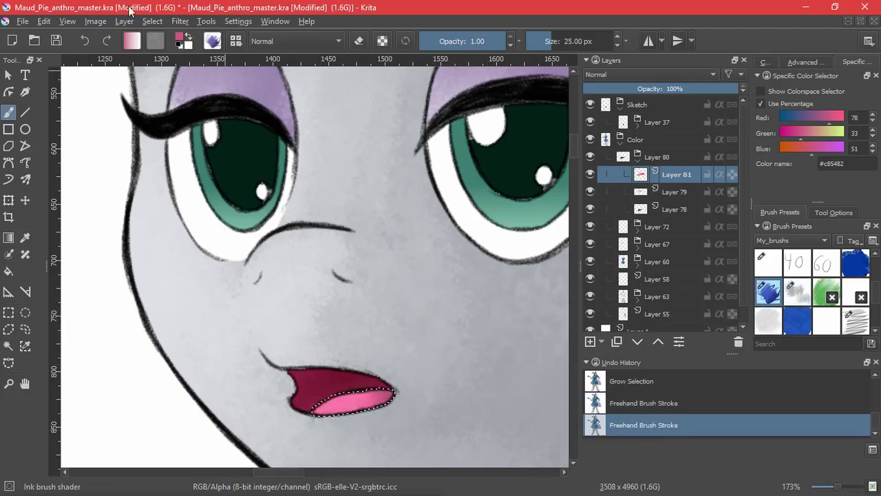
key(ctrl+shift+a)
scroll(315, 177, down, 10)
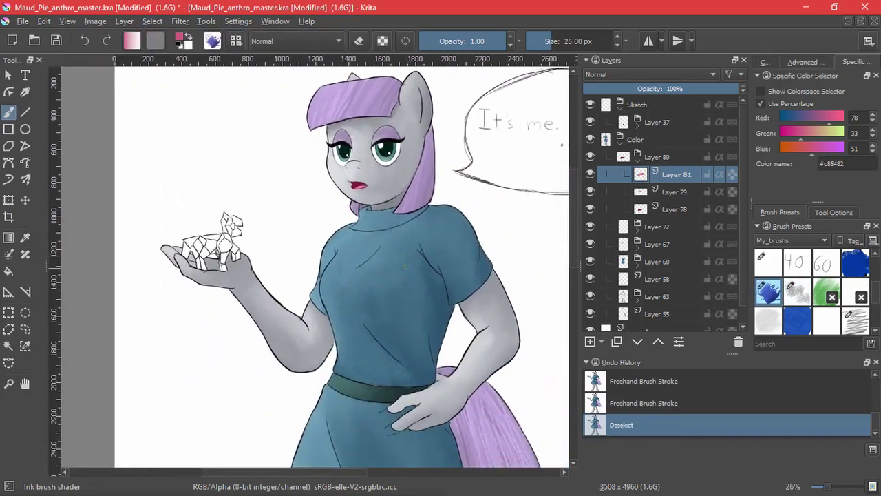
Collapse the Layer 80 mouth group, add a paint layer above it, and place the new layer in its own group.
click(636, 165)
click(590, 342)
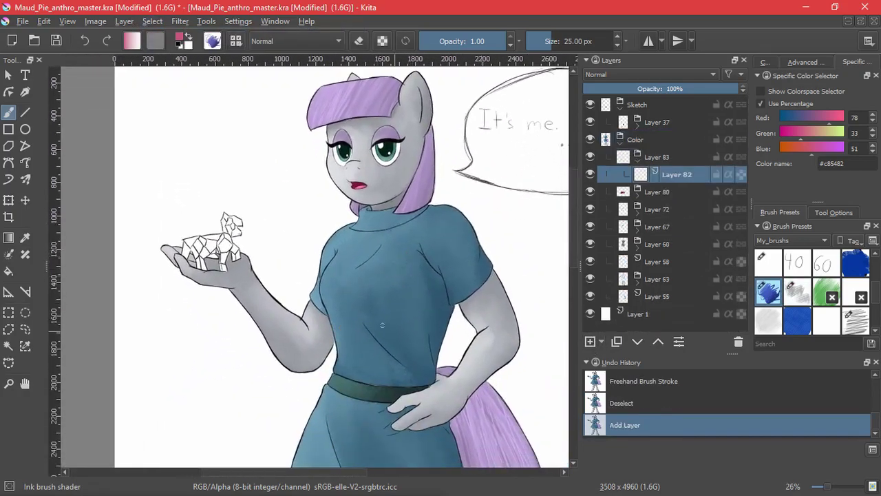
drag(185, 222, 256, 148)
drag(261, 281, 250, 246)
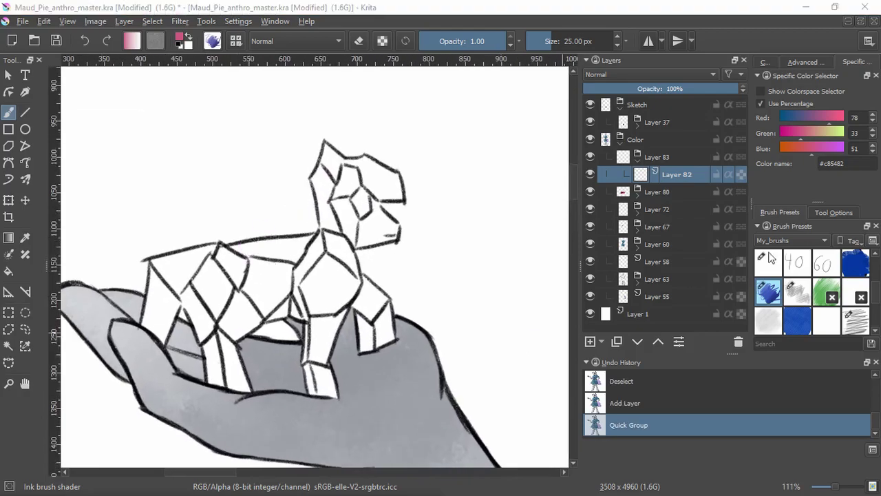
Set the painting colour to #8f9fb8 and undo a test stroke over the figurine's head and neck.
drag(854, 165, 822, 161)
text(#8f9fb8)
key(Return)
drag(358, 180, 336, 270)
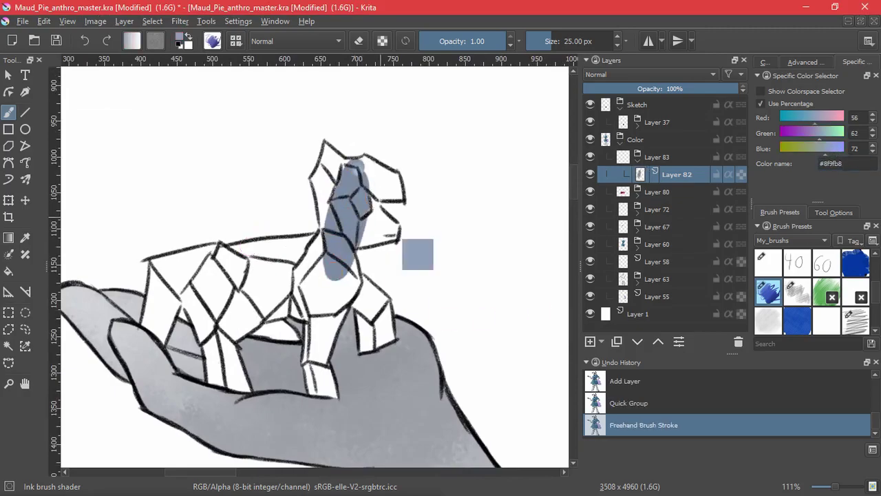
key(ctrl+z)
Select the white facets of the figurine's body, legs, neck and head with the contiguous selection tool.
click(8, 347)
click(169, 296)
click(199, 313)
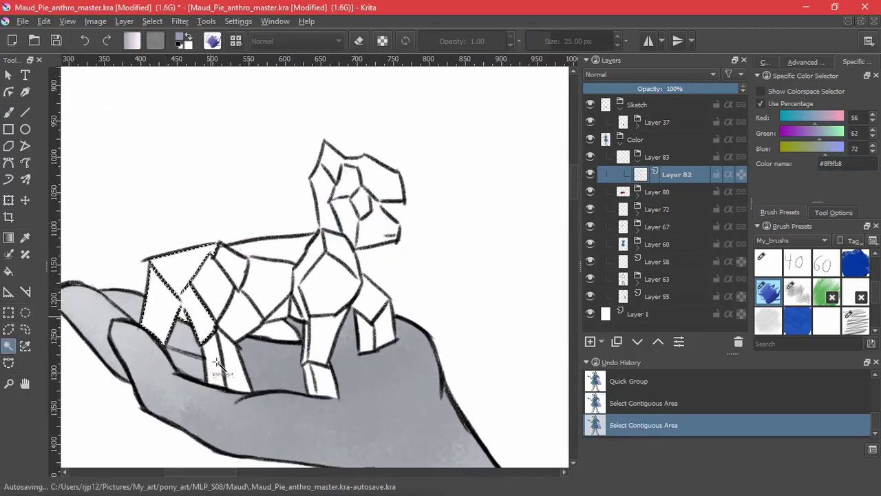
shift+click(234, 376)
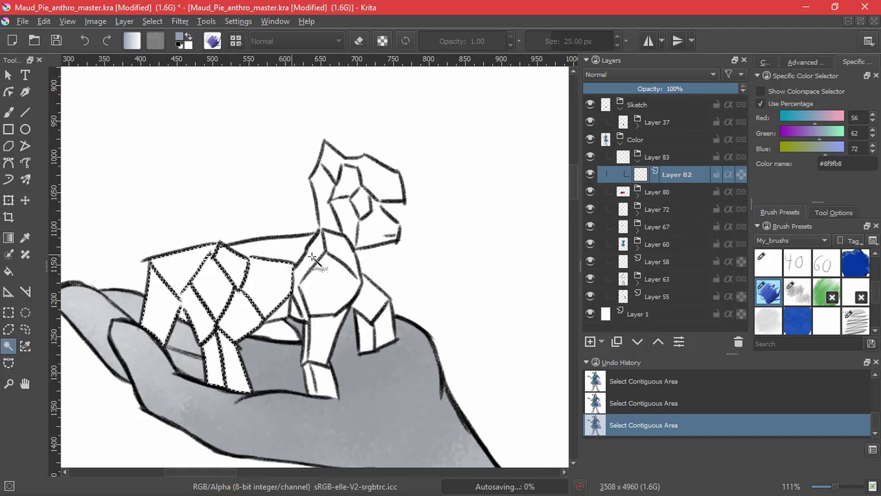
shift+click(369, 338)
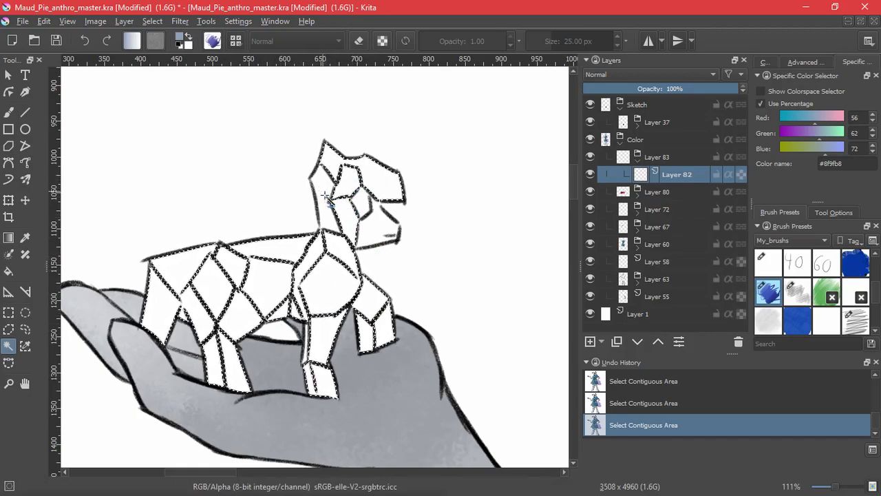
shift+click(370, 235)
key(ctrl+z)
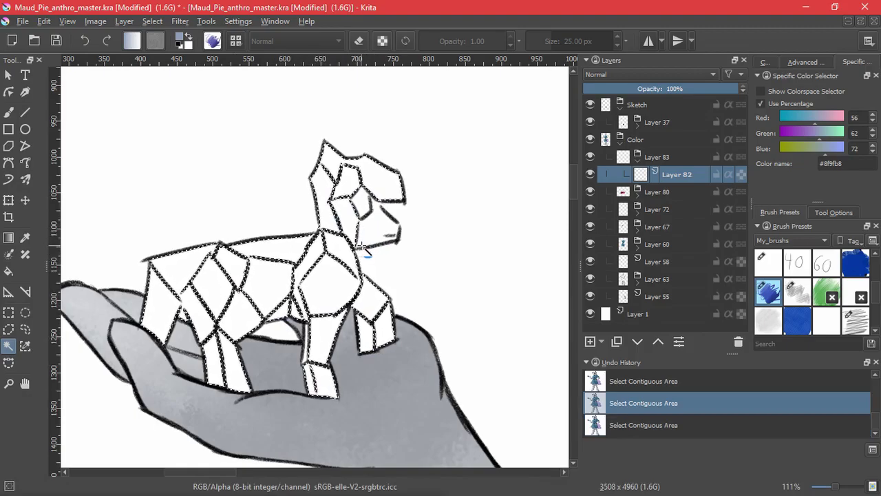
shift+click(358, 241)
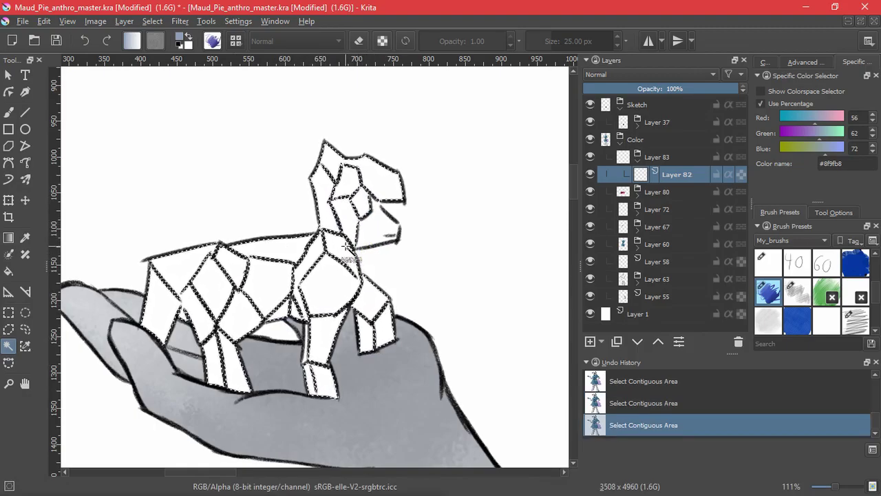
click(8, 112)
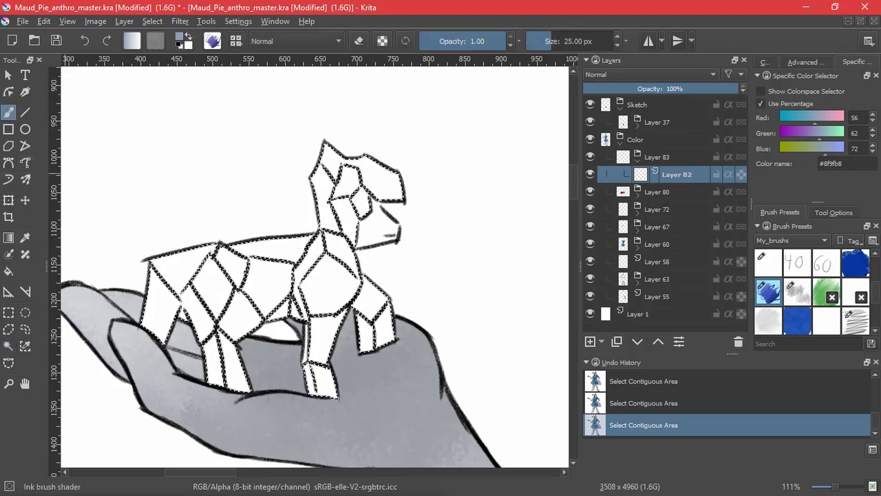
mouse_move(156, 247)
mouse_down()
mouse_move(199, 218)
mouse_move(256, 222)
mouse_move(214, 324)
mouse_move(324, 179)
mouse_move(335, 241)
mouse_up()
key(ctrl+z)
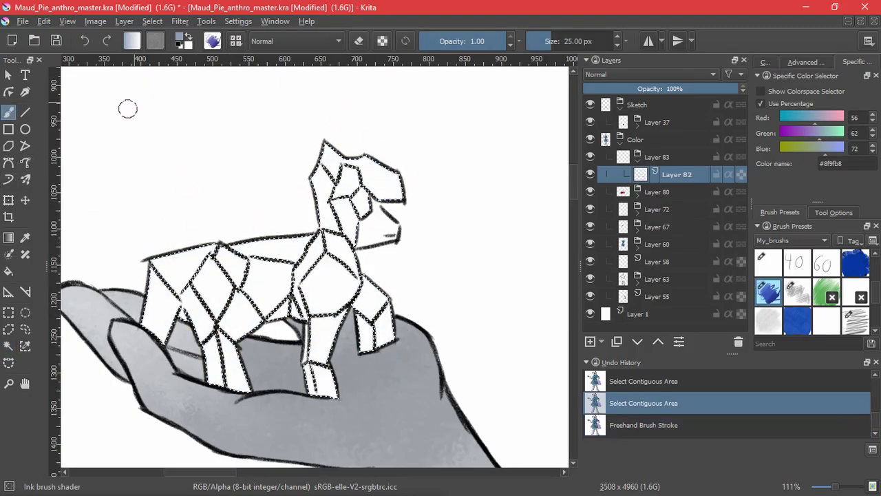
Add the remaining sliver of the figurine's front leg to the selection, and grow the selection over the facet lines.
click(8, 347)
click(310, 382)
click(152, 22)
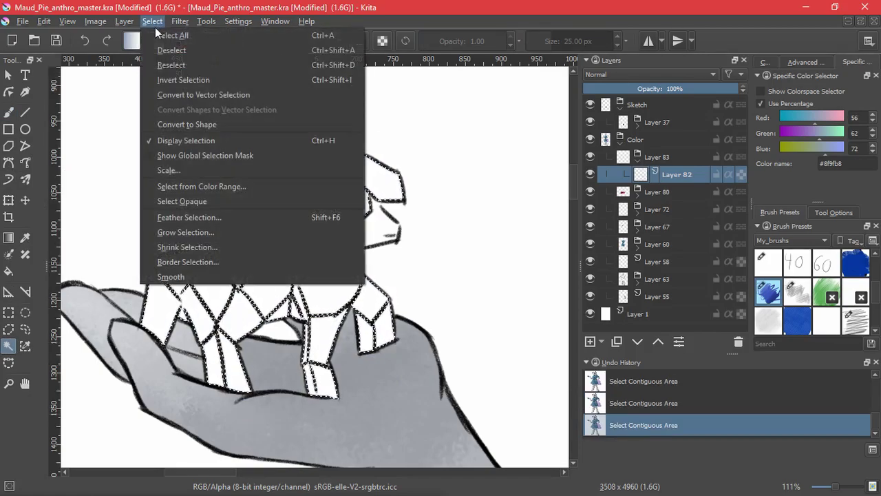
click(185, 232)
click(447, 269)
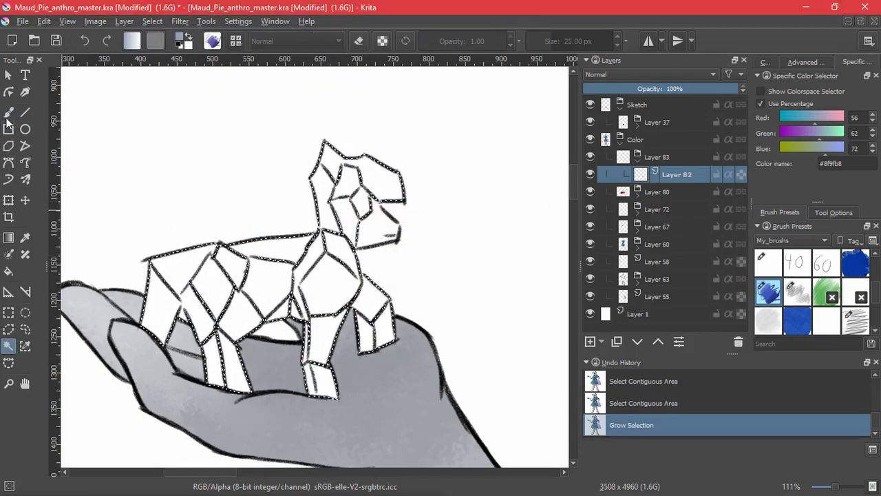
Paint the whole selected figurine in #8f9fb8 with the 25 px Ink brush shader on Layer 82, and clear the selection.
key(b)
mouse_move(149, 246)
mouse_down()
mouse_move(213, 209)
mouse_move(173, 228)
mouse_move(270, 378)
mouse_move(326, 274)
mouse_move(278, 363)
mouse_move(341, 387)
mouse_move(382, 338)
mouse_up()
click(152, 21)
click(165, 50)
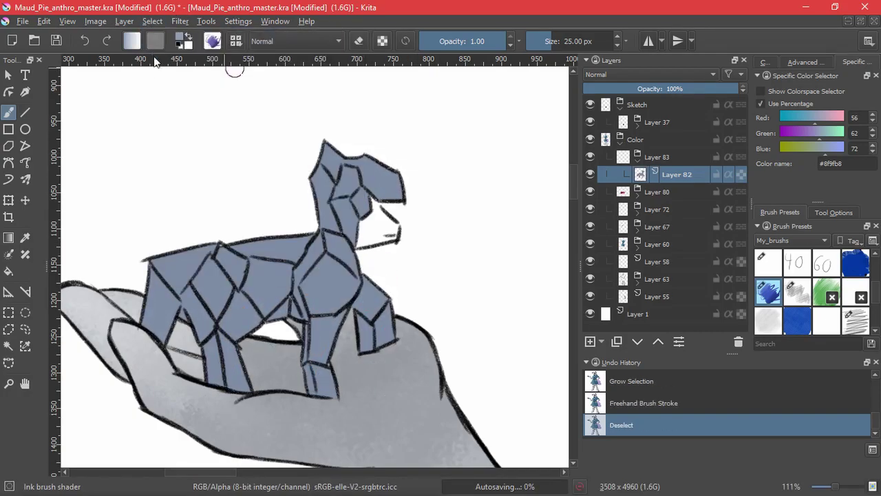
Paint the figurine's unfilled muzzle and remaining gaps freehand in the same blue-grey on Layer 82.
drag(386, 247, 417, 110)
scroll(417, 111, up, 3)
mouse_move(285, 186)
mouse_down()
mouse_move(291, 181)
mouse_move(374, 310)
mouse_move(338, 415)
mouse_move(315, 409)
mouse_up()
drag(316, 408, 344, 305)
mouse_move(344, 305)
mouse_down()
mouse_move(338, 206)
mouse_move(234, 314)
mouse_move(346, 310)
mouse_up()
mouse_move(342, 209)
mouse_down()
mouse_move(334, 295)
mouse_move(454, 301)
mouse_up()
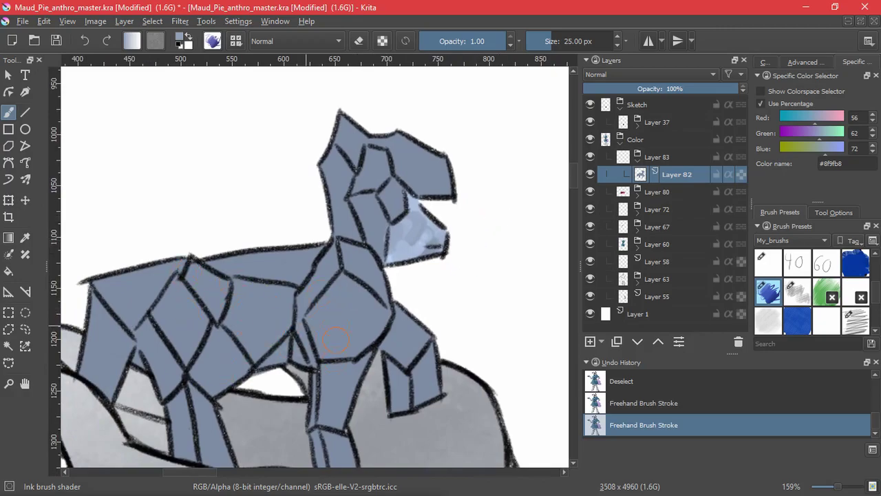
mouse_move(375, 252)
mouse_down()
mouse_move(434, 237)
mouse_move(413, 203)
mouse_move(411, 233)
mouse_up()
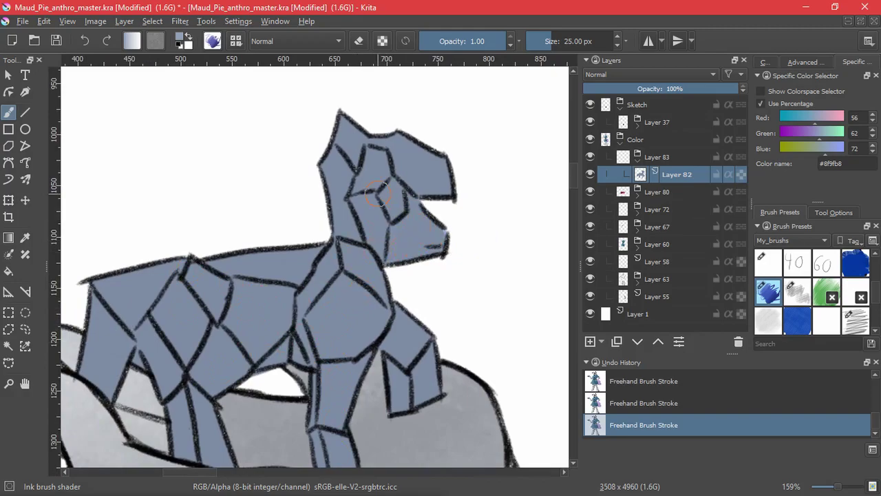
Add a transparency mask to the Layer 83 group from Layer 82's opaque area, and clear the selection.
click(601, 341)
click(152, 21)
click(153, 21)
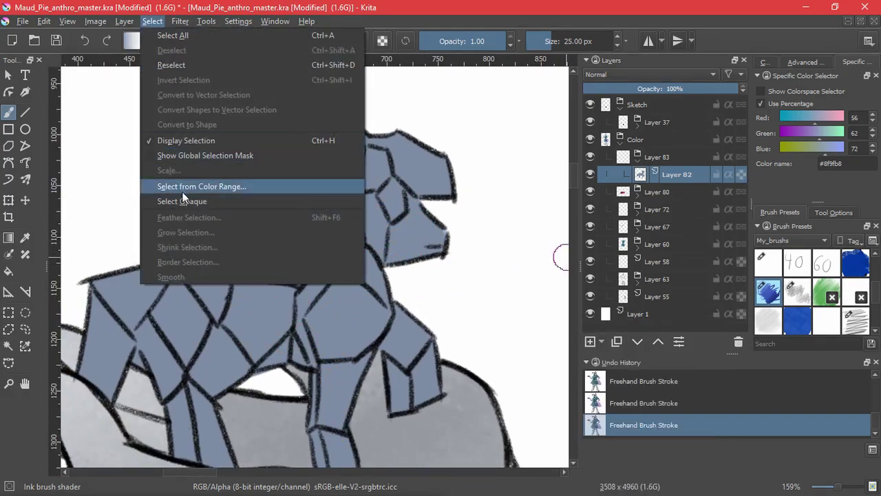
click(188, 199)
click(658, 157)
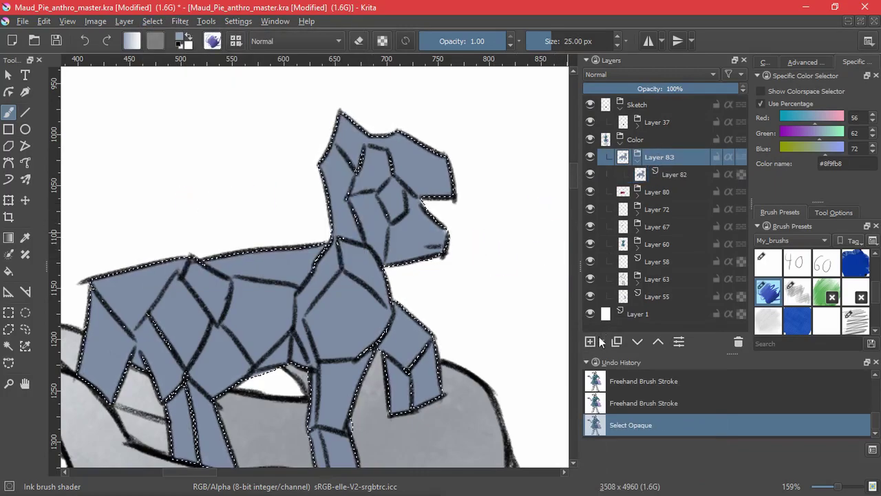
click(601, 341)
click(633, 429)
click(152, 21)
click(159, 48)
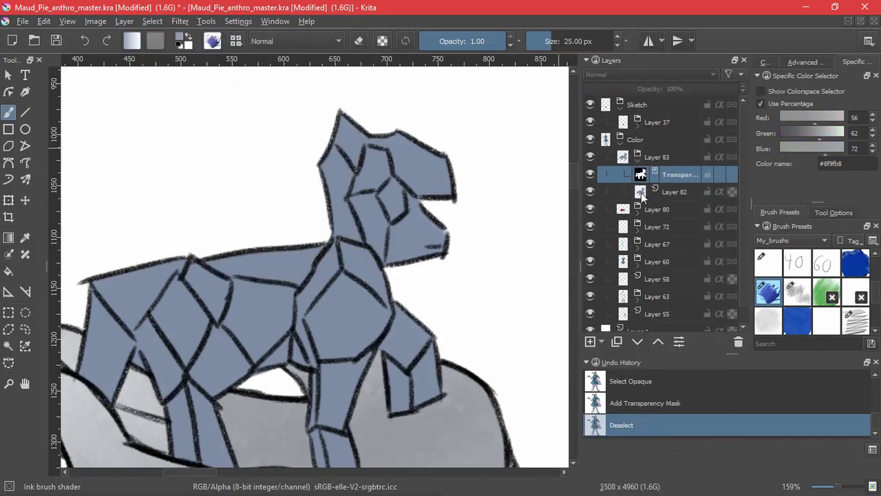
Add a new paint layer directly above Layer 82 inside the masked figurine group.
click(676, 192)
click(590, 341)
mouse_move(169, 283)
mouse_down()
mouse_move(130, 323)
mouse_move(96, 282)
mouse_move(144, 282)
mouse_move(159, 292)
mouse_move(165, 307)
mouse_move(146, 342)
mouse_move(178, 380)
mouse_move(172, 320)
mouse_move(201, 348)
mouse_move(196, 377)
mouse_up()
scroll(308, 275, down, 4)
scroll(308, 276, up, 3)
key(ctrl+z)
key(ctrl+z)
key(ctrl+z)
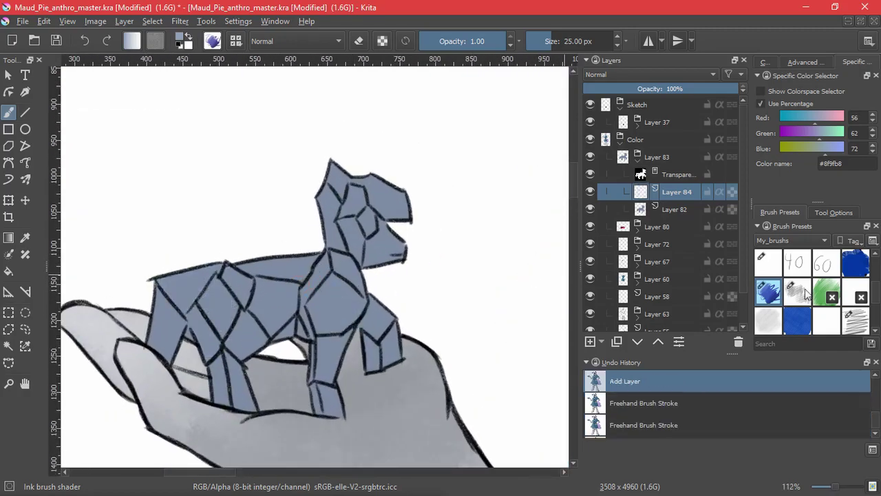
Choose the Mixover dull bristle soft brush and set Layer 84's blending mode to Screen.
click(804, 294)
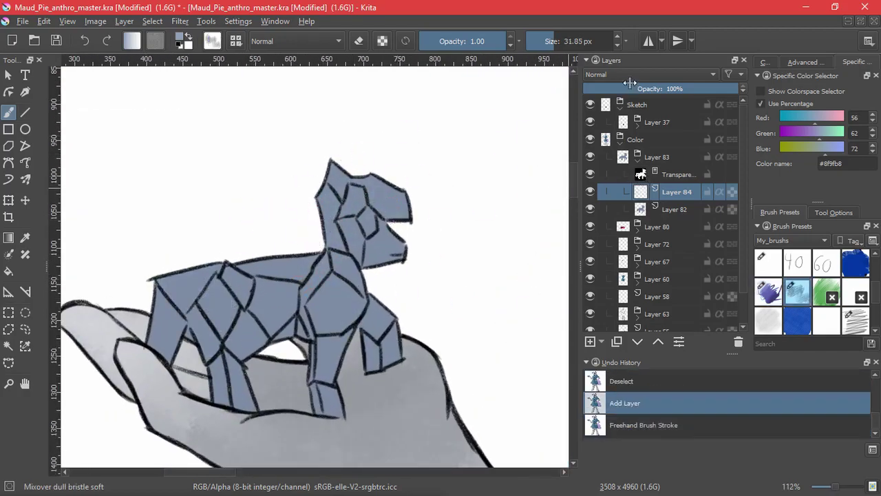
click(630, 74)
click(596, 198)
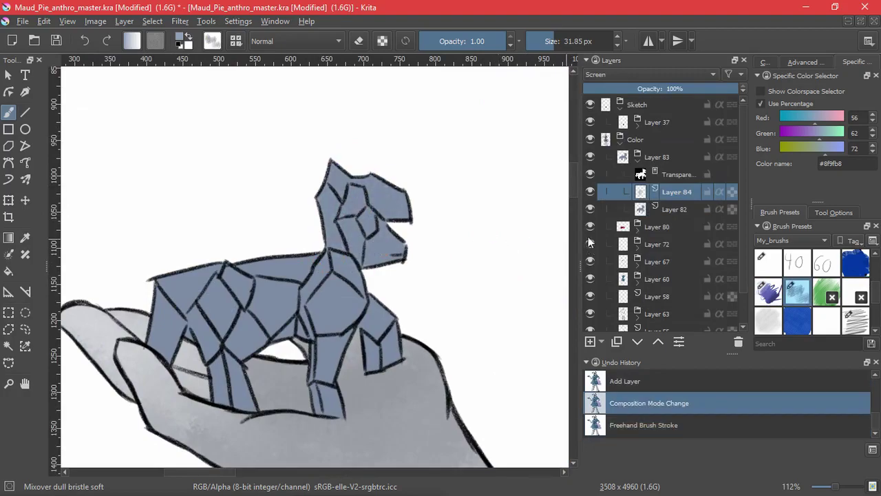
Set the painting colour's saturation to 36.26, and undo a test stroke on the figurine.
click(789, 63)
click(843, 62)
click(766, 63)
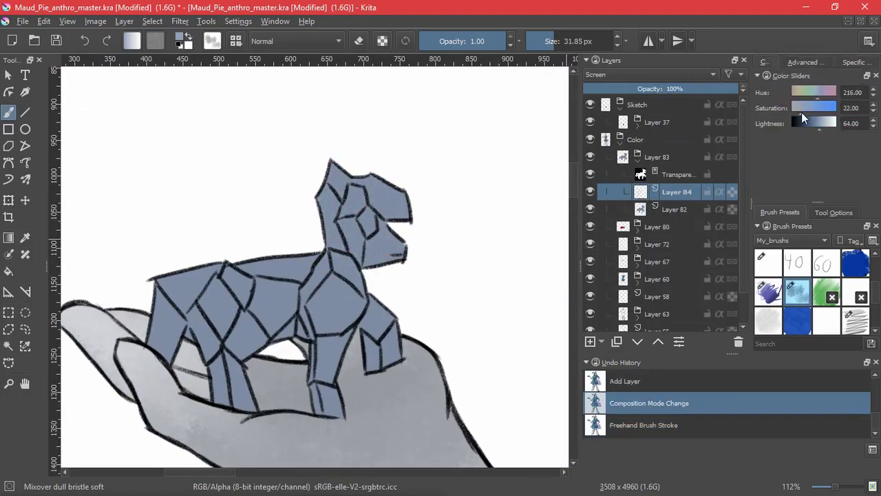
drag(801, 111, 808, 111)
mouse_move(349, 264)
mouse_down()
mouse_move(341, 286)
mouse_move(321, 144)
mouse_move(403, 153)
mouse_up()
key(ctrl+z)
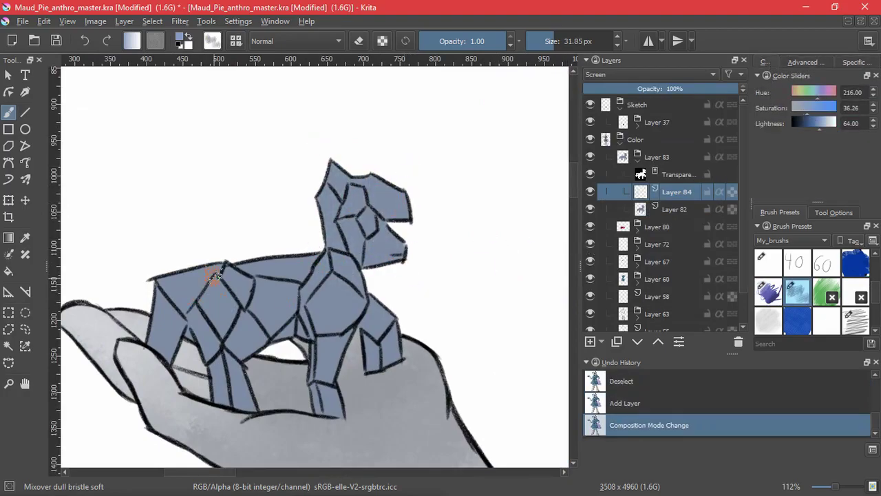
Brush soft, mottled lighter tones over the figurine's back, flank, head, chest and leg facets on Layer 84.
drag(177, 273, 177, 275)
mouse_move(240, 261)
mouse_down()
mouse_move(305, 260)
mouse_move(270, 270)
mouse_move(272, 321)
mouse_up()
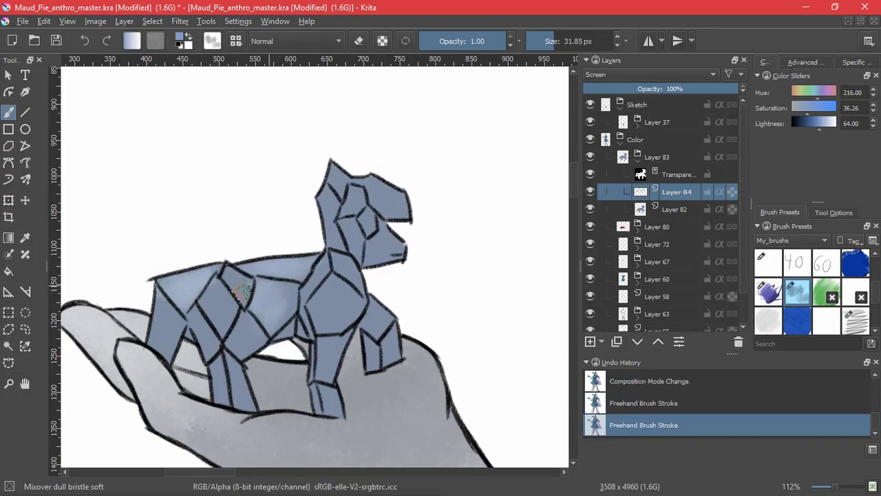
drag(224, 339, 186, 314)
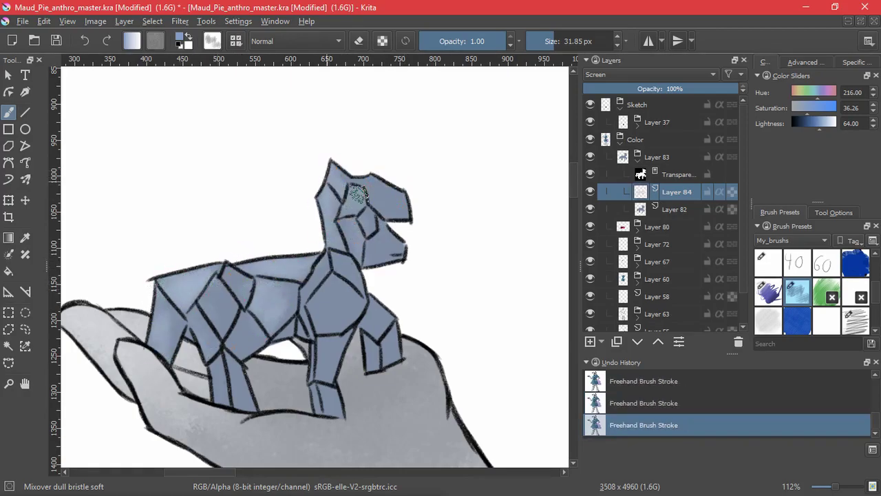
drag(330, 322, 338, 252)
drag(334, 344, 334, 411)
drag(377, 303, 397, 347)
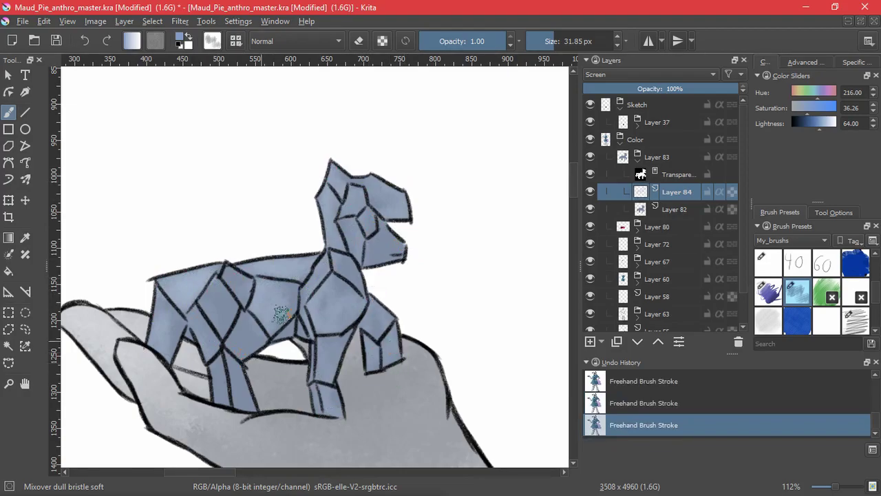
drag(241, 323, 247, 405)
drag(206, 354, 218, 293)
Add a paint layer above Layer 84 and set its blending mode to Screen.
click(590, 342)
click(650, 75)
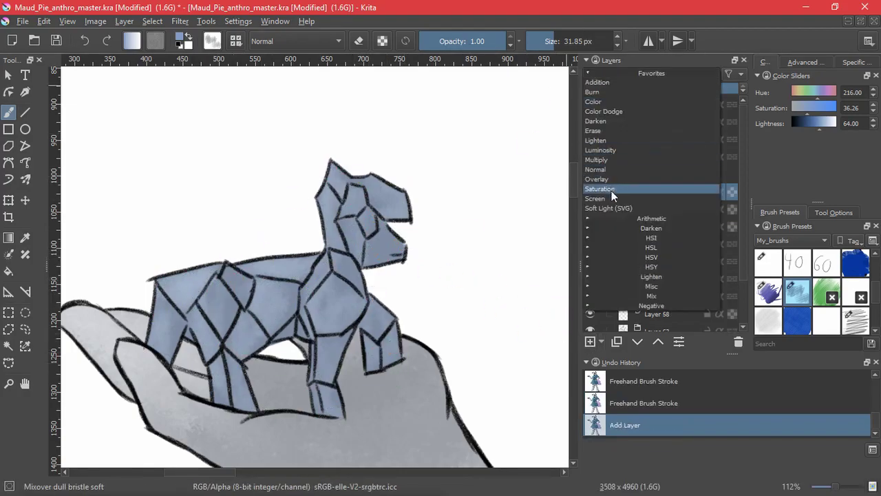
click(651, 191)
drag(188, 267, 180, 286)
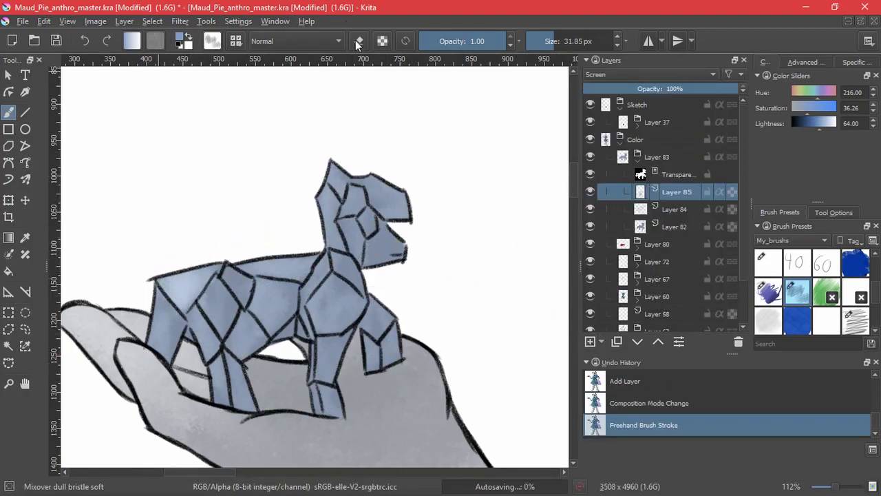
click(193, 41)
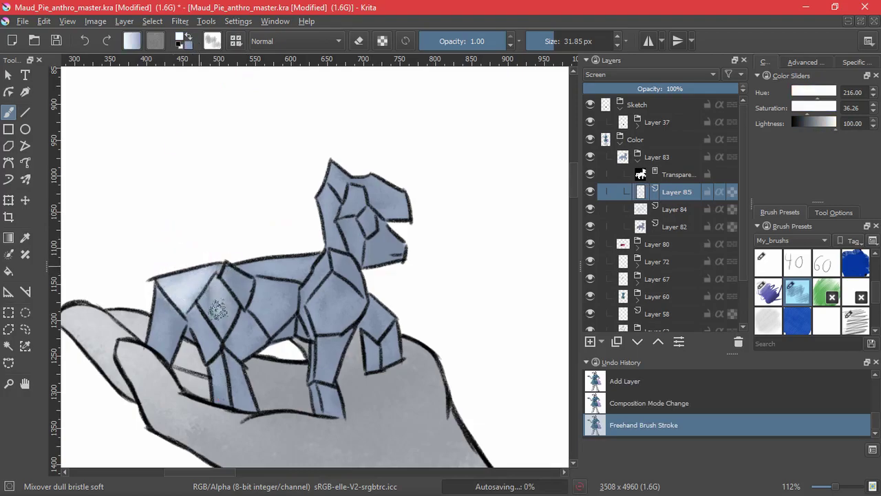
drag(330, 196, 330, 259)
key(ctrl+z)
key(ctrl+z)
key(x)
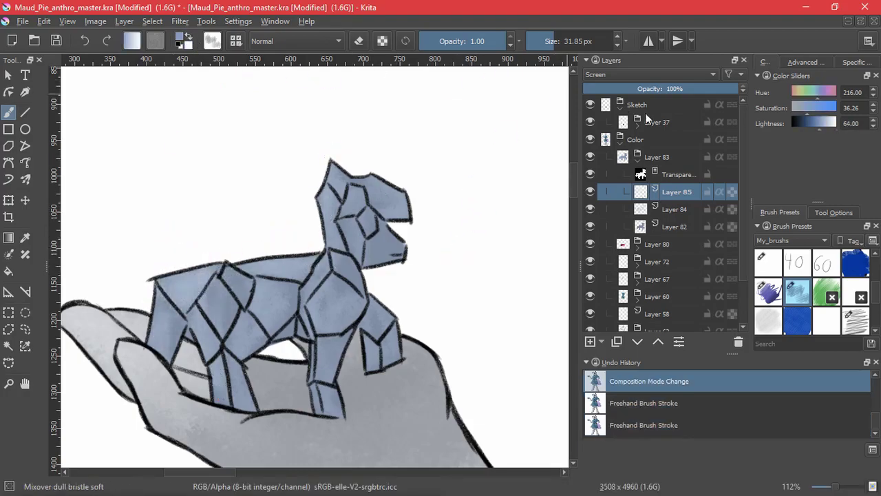
Set Layer 85's blending mode to Overlay and brush a richer blue over the figurine's body and legs.
click(627, 75)
click(624, 179)
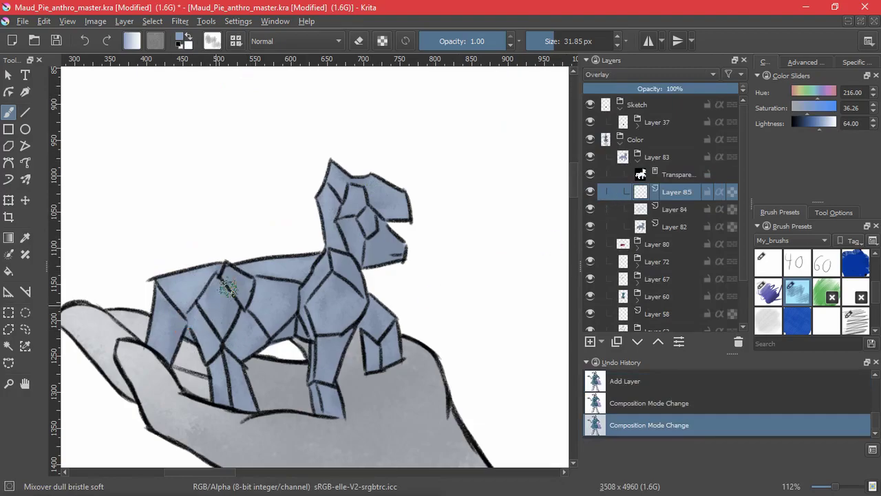
mouse_move(264, 294)
mouse_down()
mouse_move(297, 263)
mouse_move(395, 289)
mouse_up()
drag(383, 324, 157, 335)
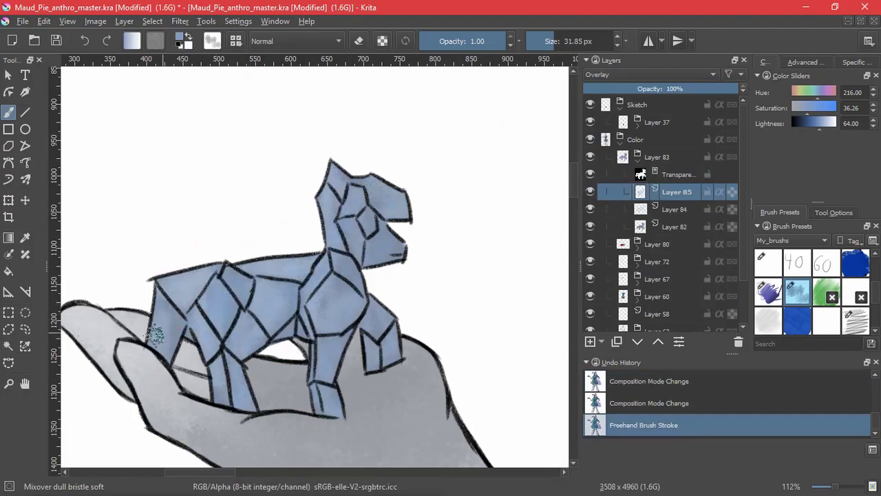
Add a paint layer above Layer 85, set it to Screen, and try a soft lightening stroke over the rump facets.
click(590, 341)
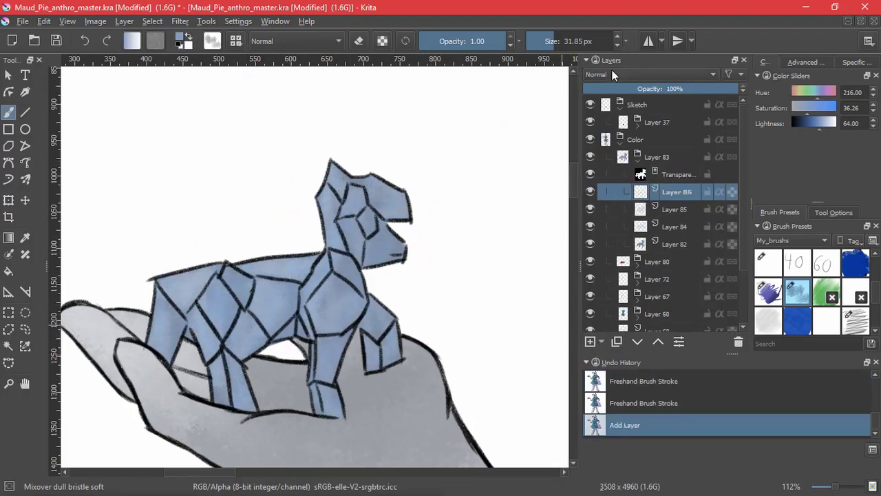
click(612, 74)
click(610, 199)
mouse_move(171, 283)
mouse_down()
mouse_move(179, 281)
mouse_move(144, 253)
mouse_up()
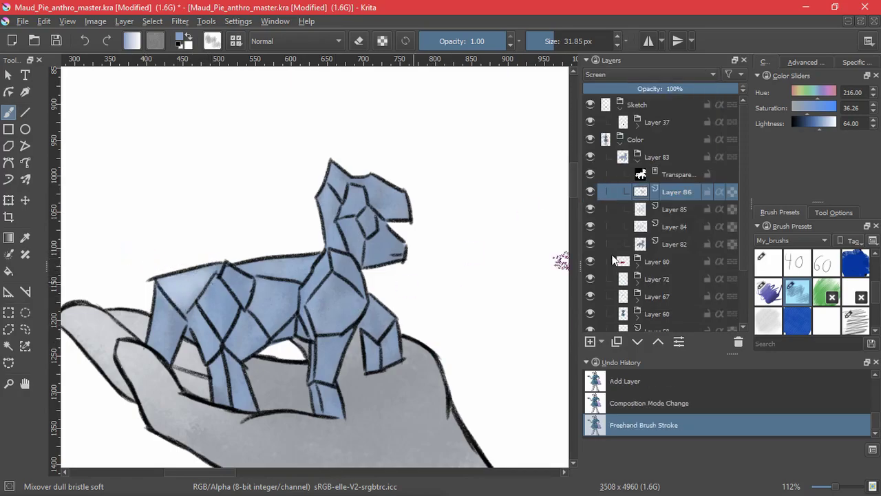
Paint crisp edge highlights on the rump and hip facets on Layer 86 with the 25 px Ink brush shader.
click(770, 293)
mouse_move(146, 307)
mouse_down()
mouse_move(217, 265)
mouse_move(175, 310)
mouse_move(220, 261)
mouse_up()
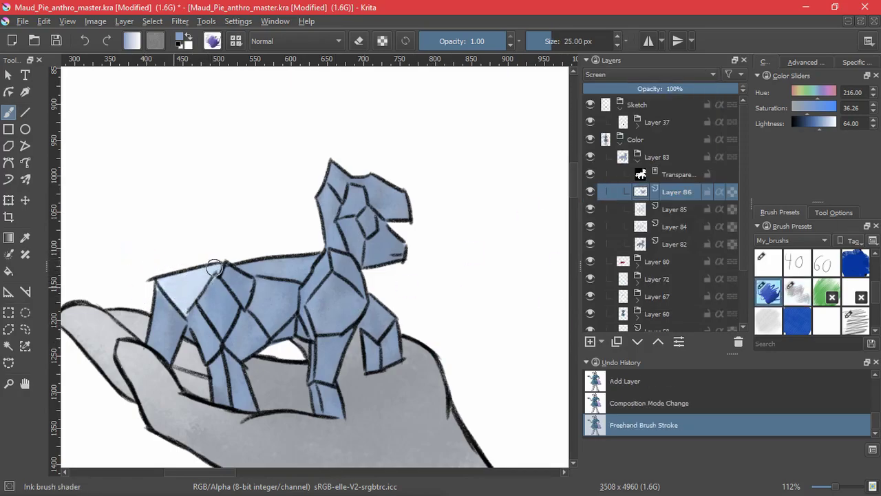
mouse_move(159, 282)
mouse_down()
mouse_move(227, 257)
mouse_move(236, 336)
mouse_up()
key(ctrl+z)
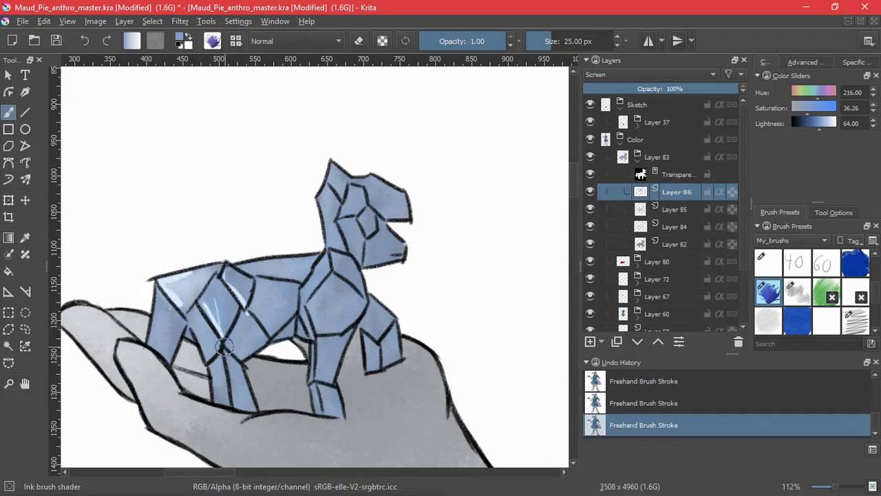
key(ctrl+z)
drag(222, 318, 221, 340)
key(ctrl+z)
drag(197, 302, 210, 284)
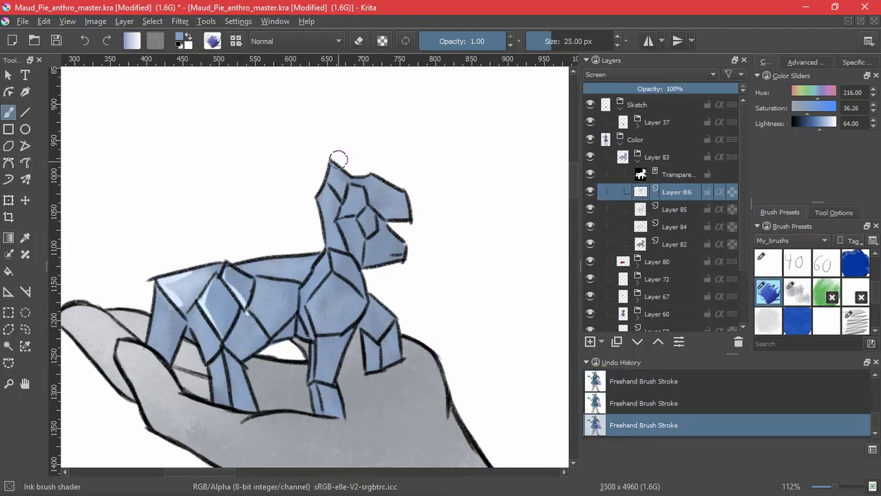
Paint crisp highlights along the facet edges of the figurine's ear, neck, face and shoulder.
mouse_move(333, 165)
mouse_down()
mouse_move(339, 176)
mouse_move(323, 250)
mouse_up()
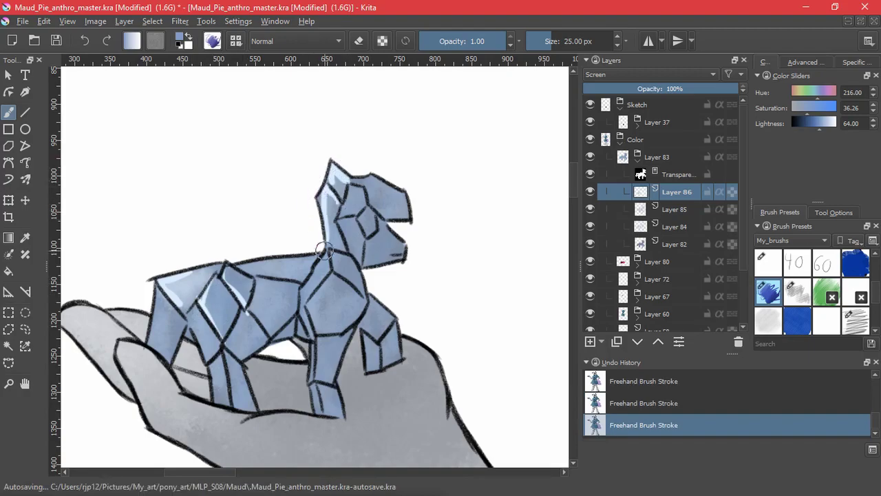
mouse_move(358, 208)
mouse_down()
mouse_move(342, 214)
mouse_move(367, 238)
mouse_move(301, 296)
mouse_up()
key(ctrl+z)
key(ctrl+z)
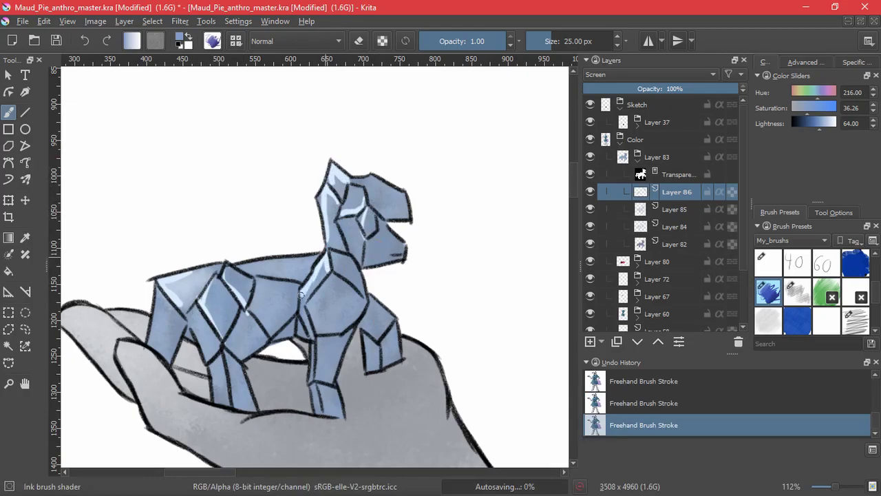
Paint a highlight along the figurine's back, and undo the trial streaks down its flank facet.
drag(256, 276, 263, 334)
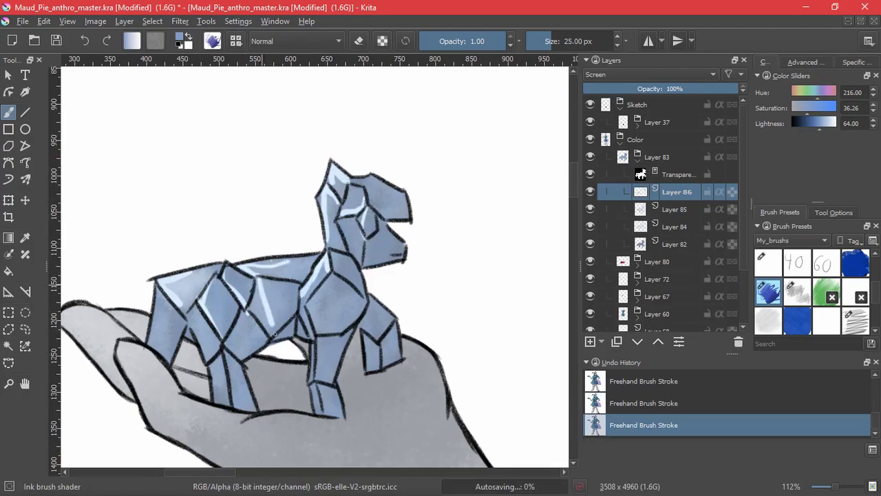
key(ctrl+z)
drag(257, 280, 266, 337)
key(ctrl+z)
Paint highlights along the edges of the figurine's hind legs, front leg and chest, and undo the last stray flank stroke.
drag(219, 354, 223, 406)
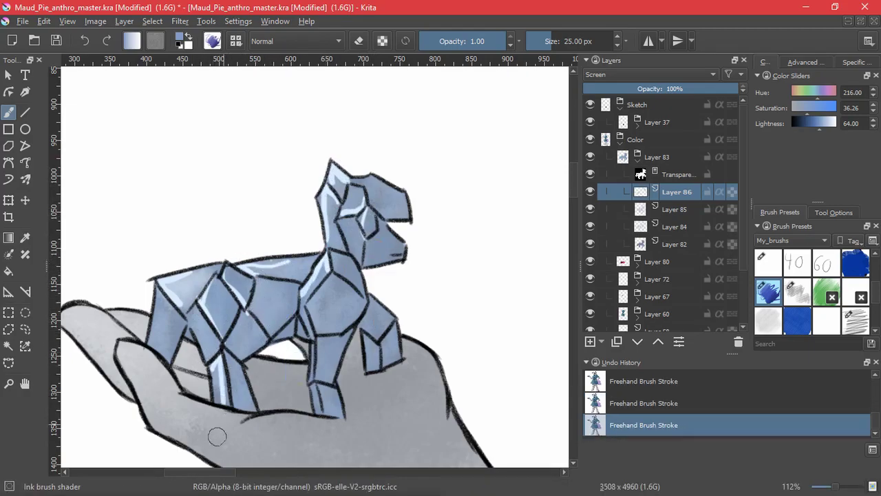
drag(158, 287, 155, 347)
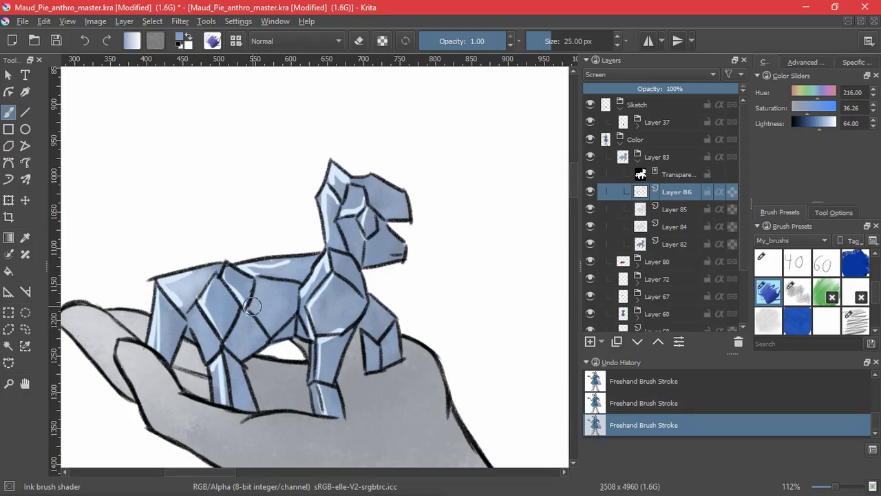
drag(283, 282, 299, 283)
key(ctrl+z)
scroll(336, 276, down, 4)
drag(374, 316, 305, 350)
key(2)
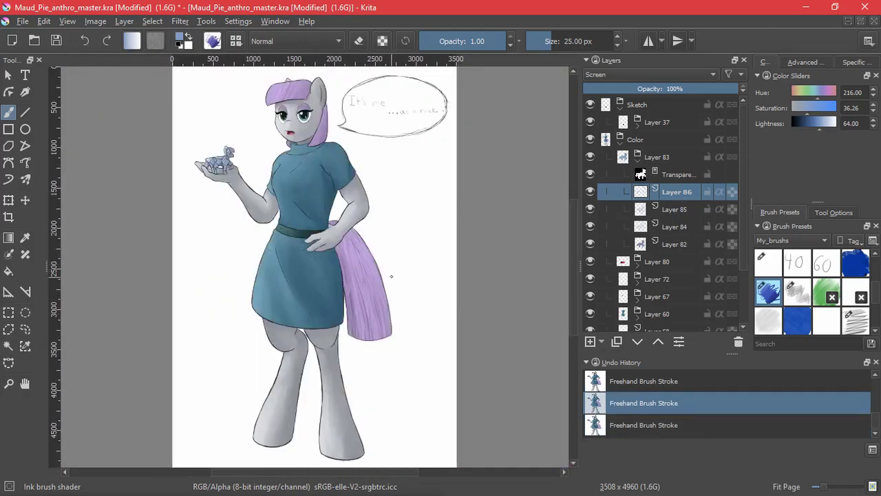